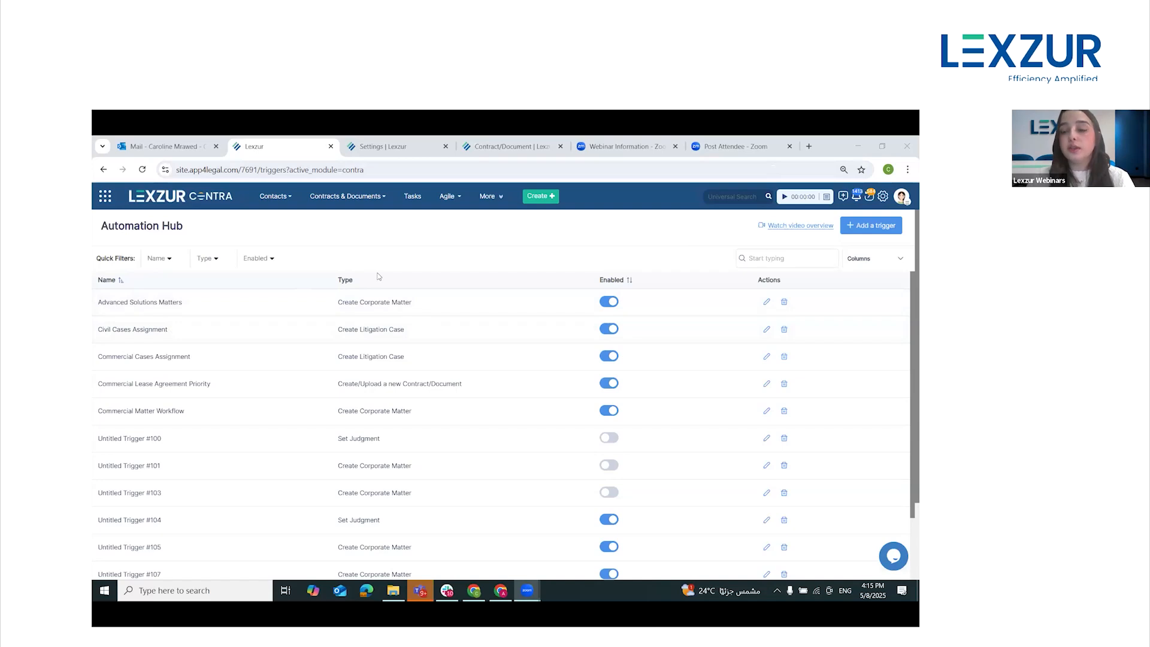
Create a new automation rule and title it "Partnership Agreement Workflow" in its rule details
left_click(865, 227)
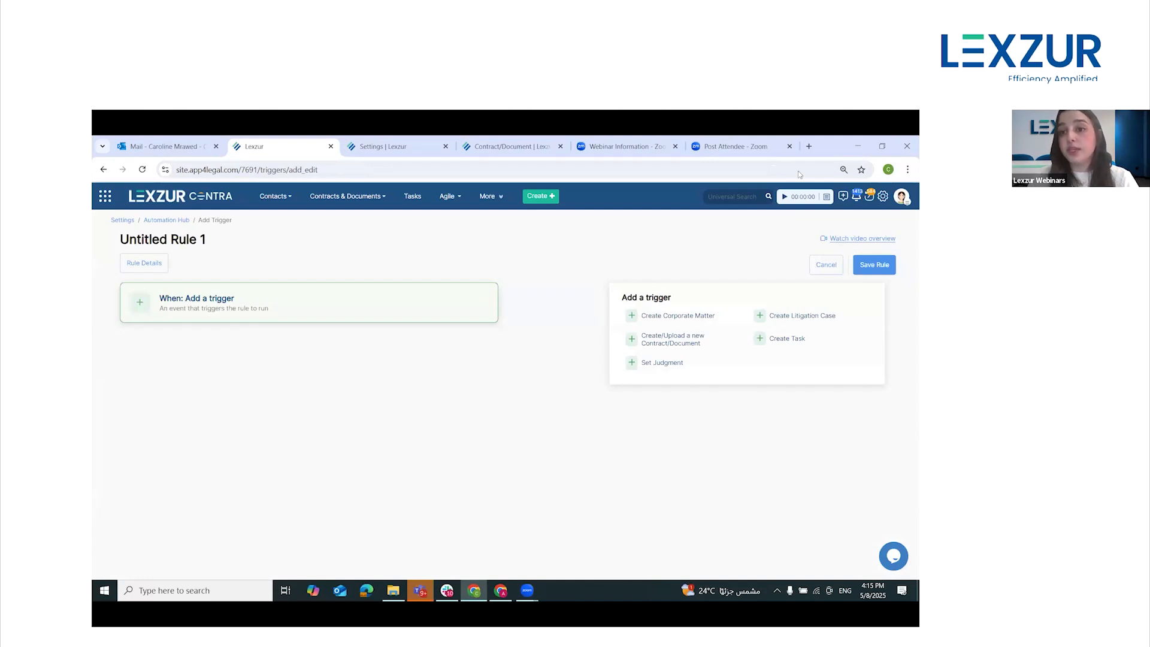
left_click(150, 267)
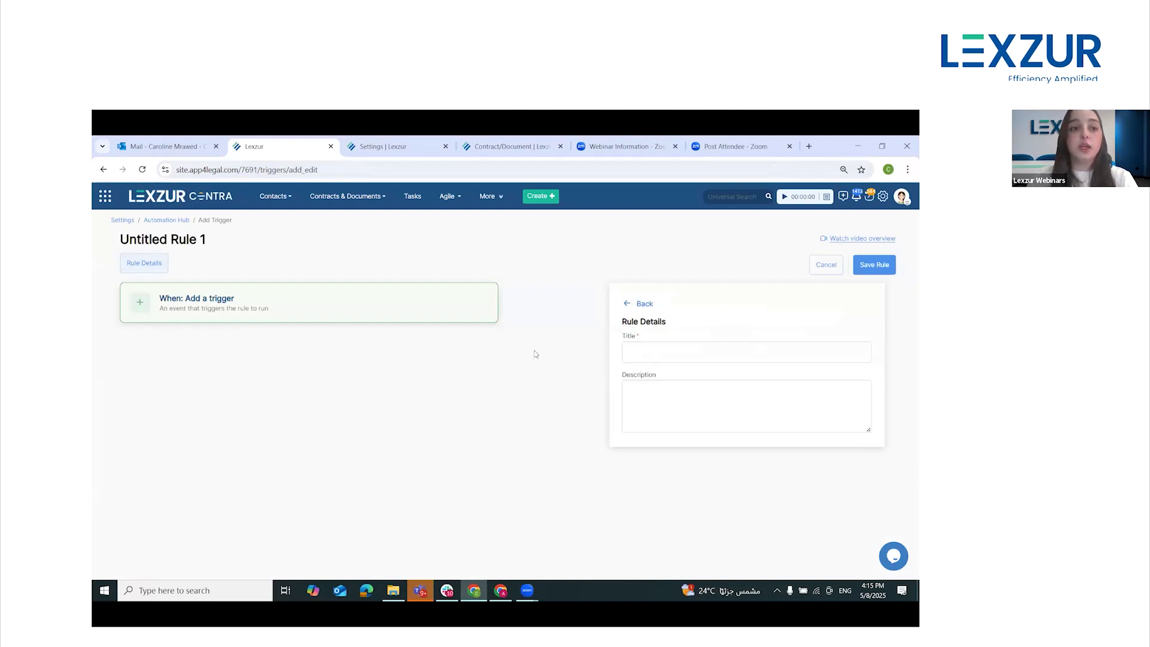
left_click(702, 346)
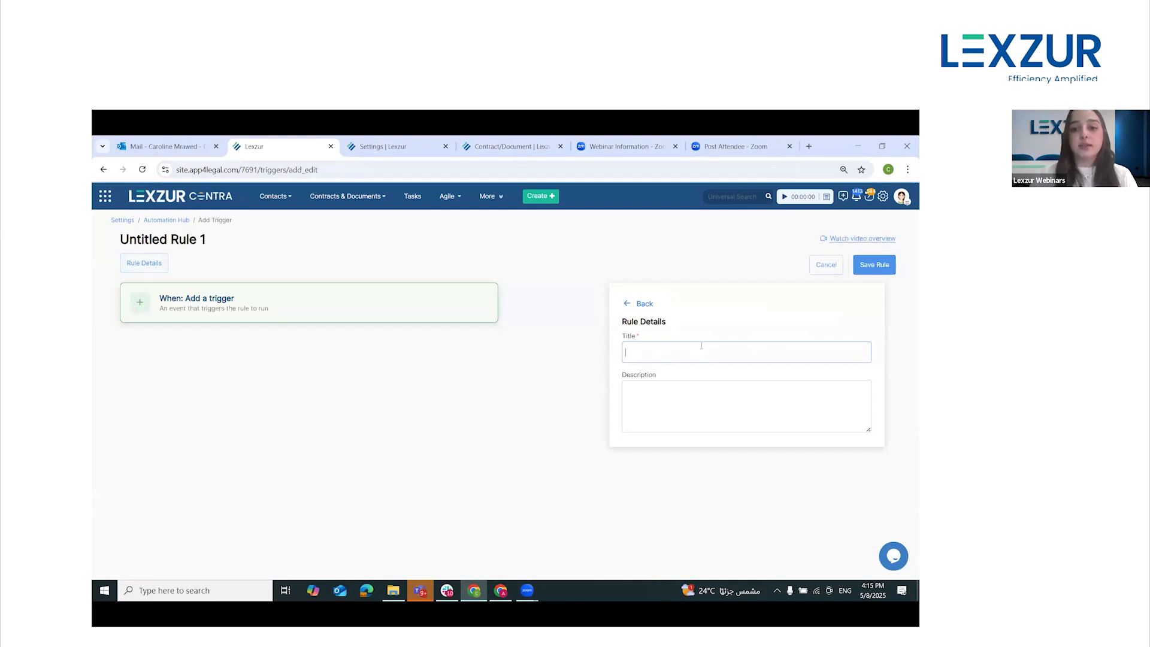
type("Pa")
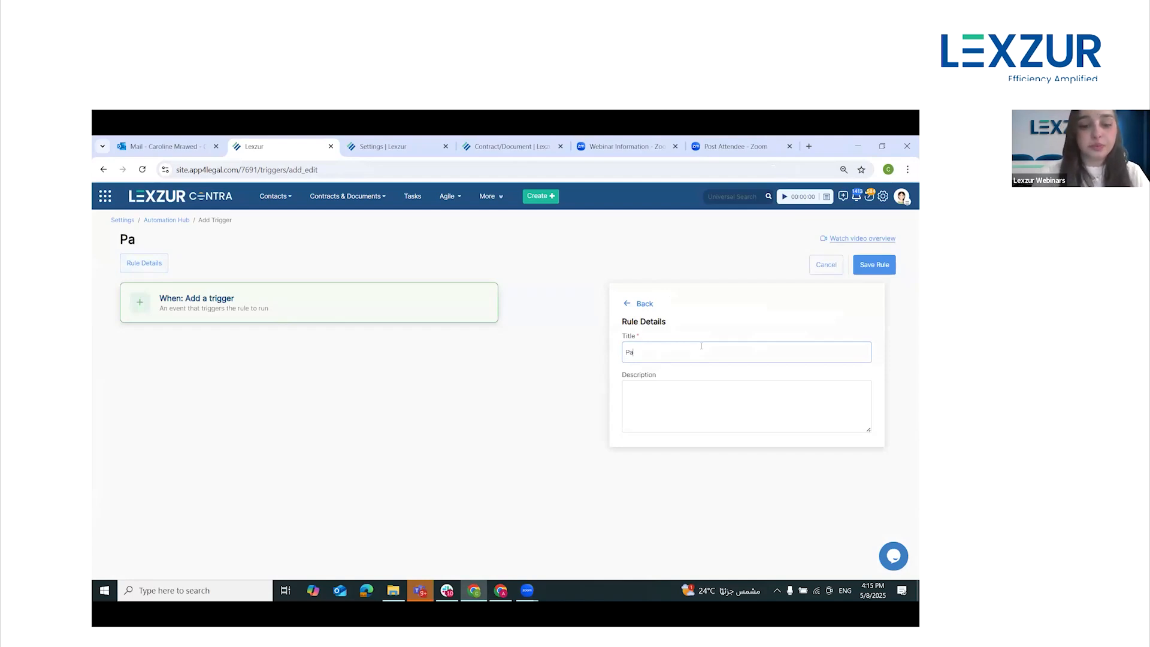
type("rtnersh")
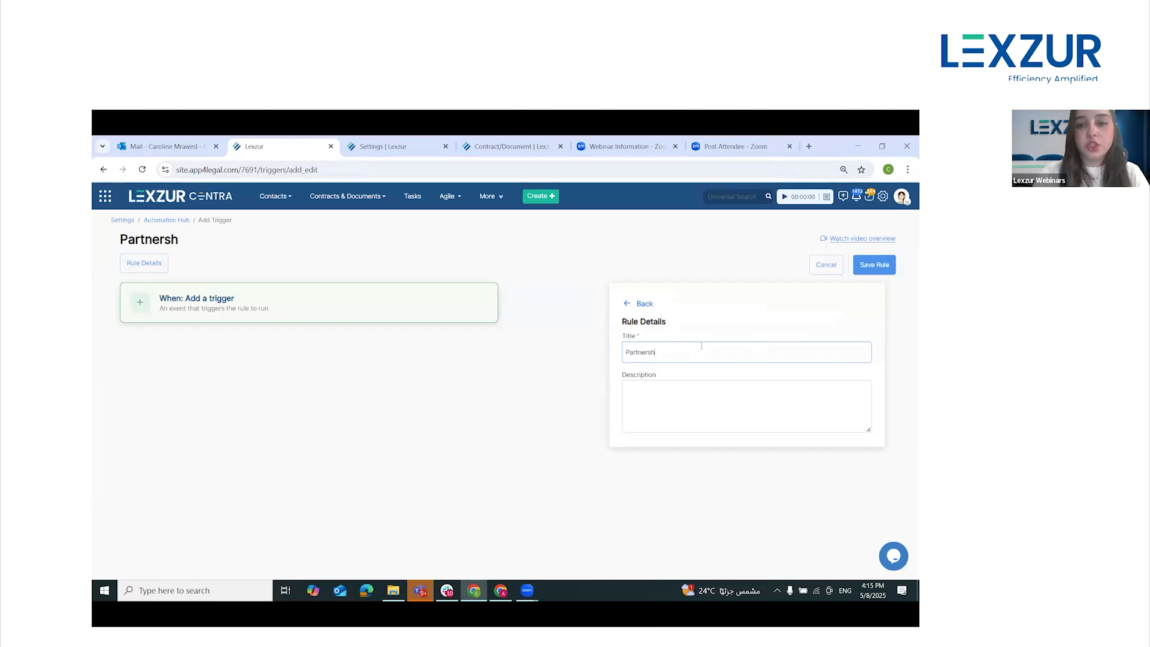
type("ip Agreement")
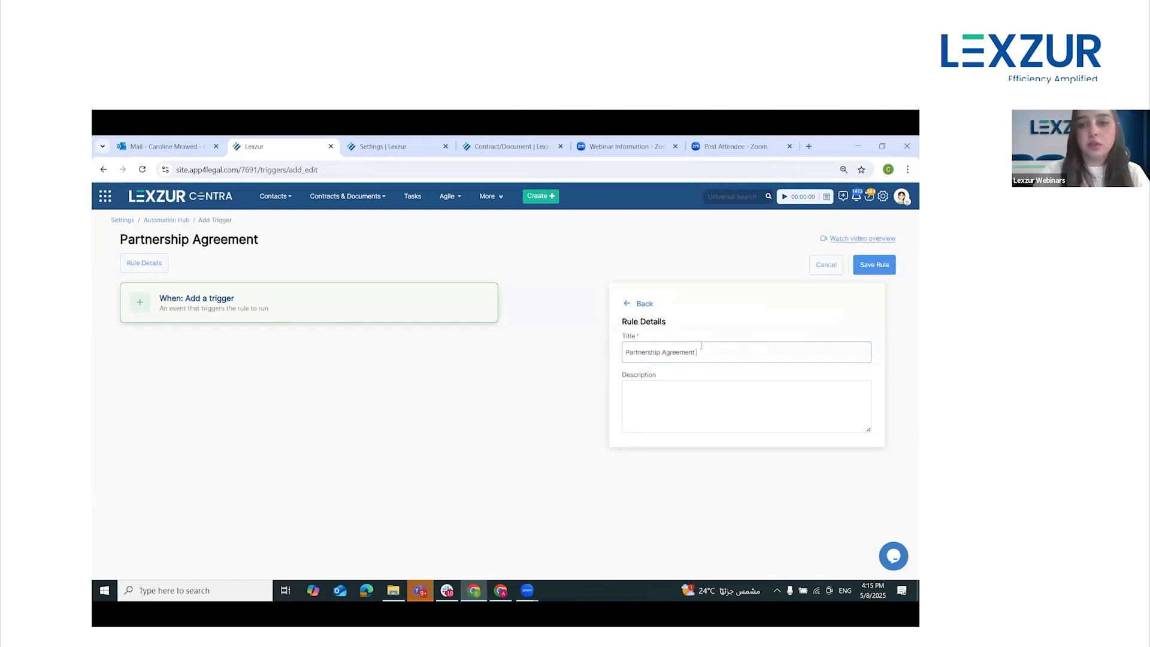
type(" Workflow")
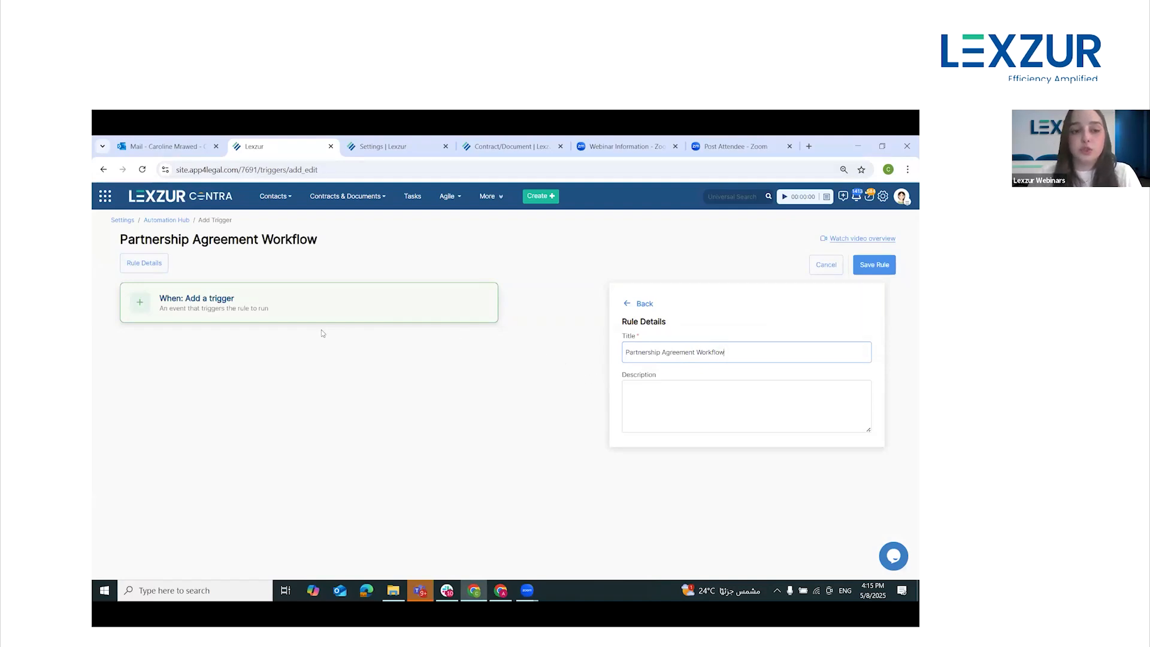
Set the rule's trigger to Create/Upload a new Contract/Document and add an If block beneath it
left_click(227, 310)
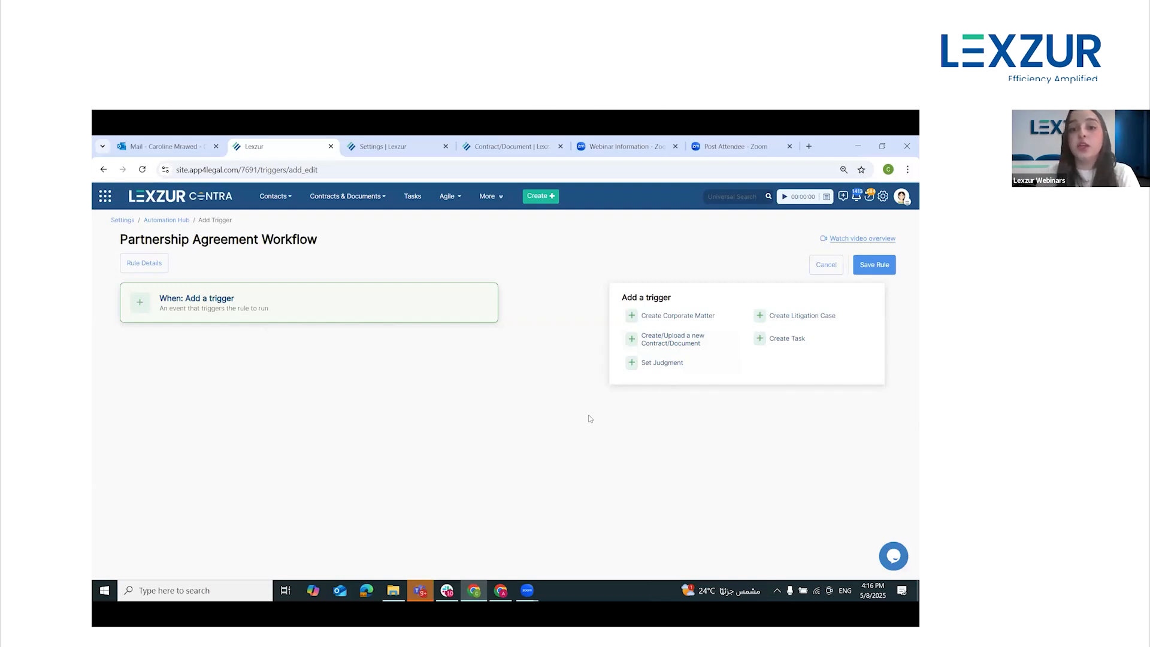
left_click(665, 346)
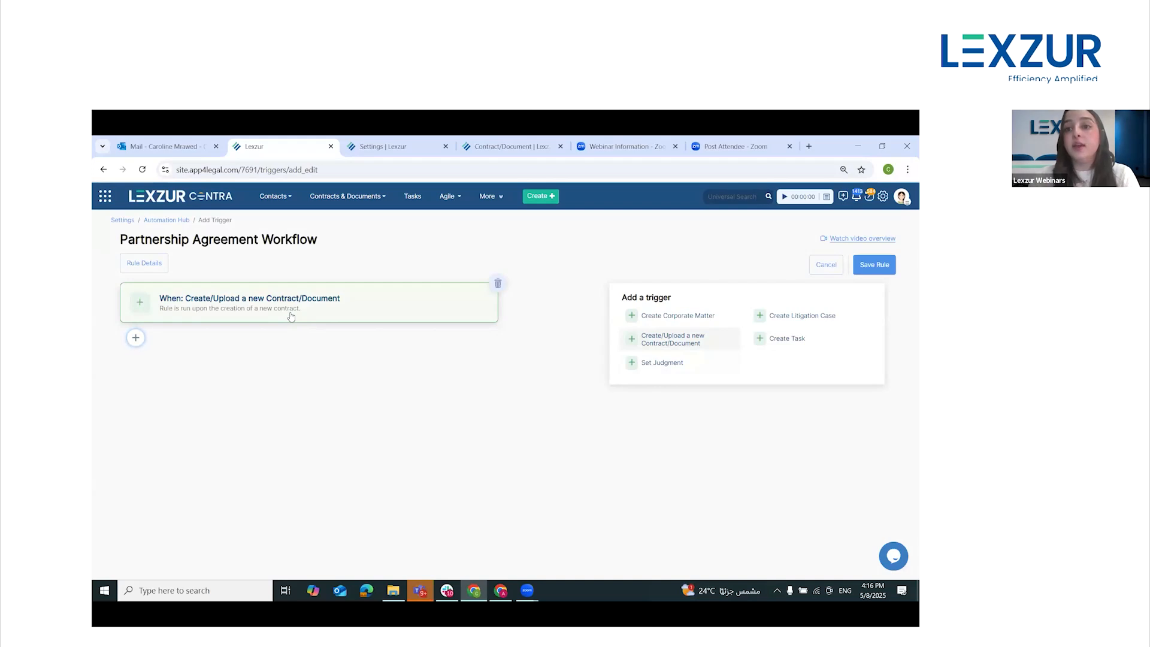
left_click(136, 342)
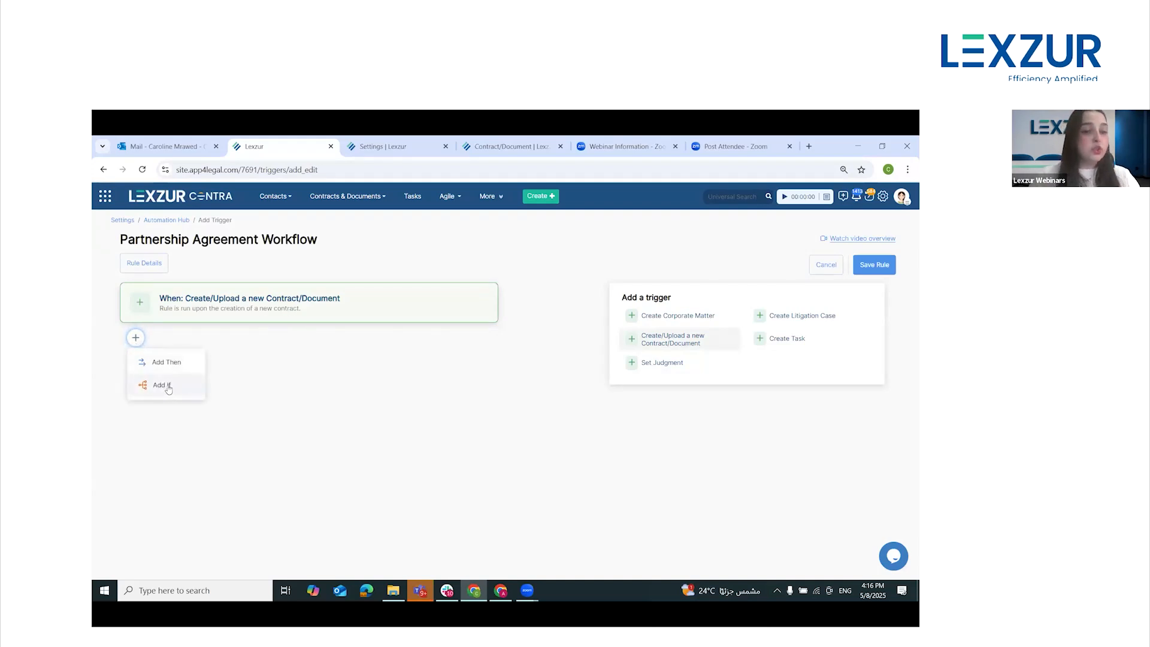
left_click(168, 388)
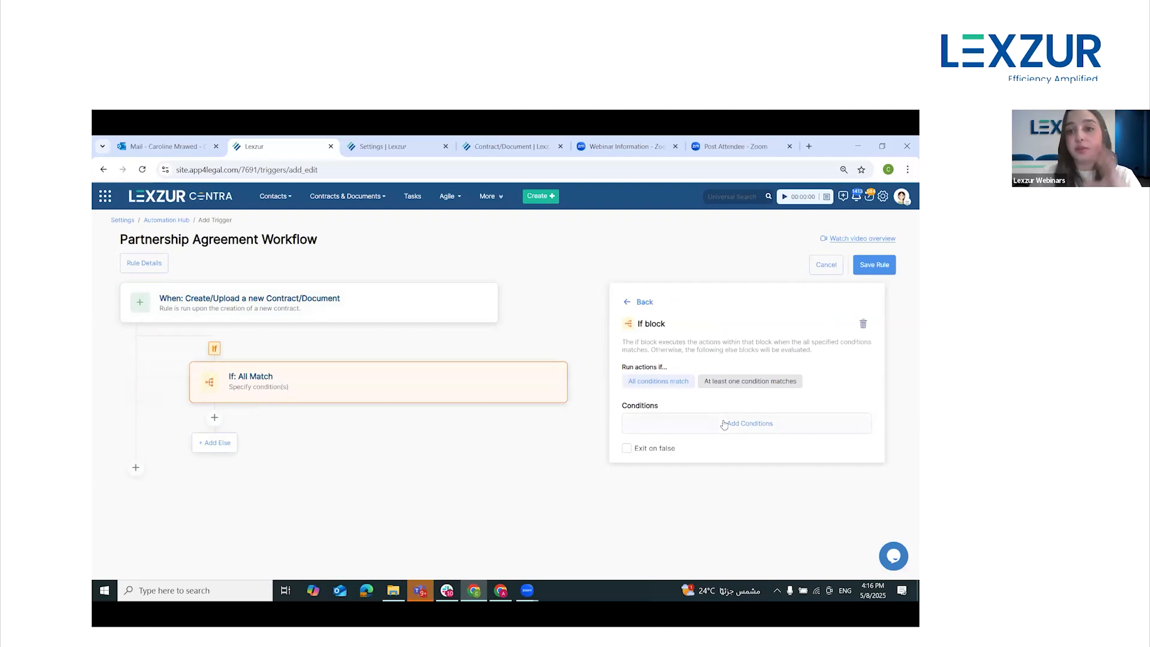
Add a Type condition to the If block with Is any of set to Partnership Agreement
left_click(756, 423)
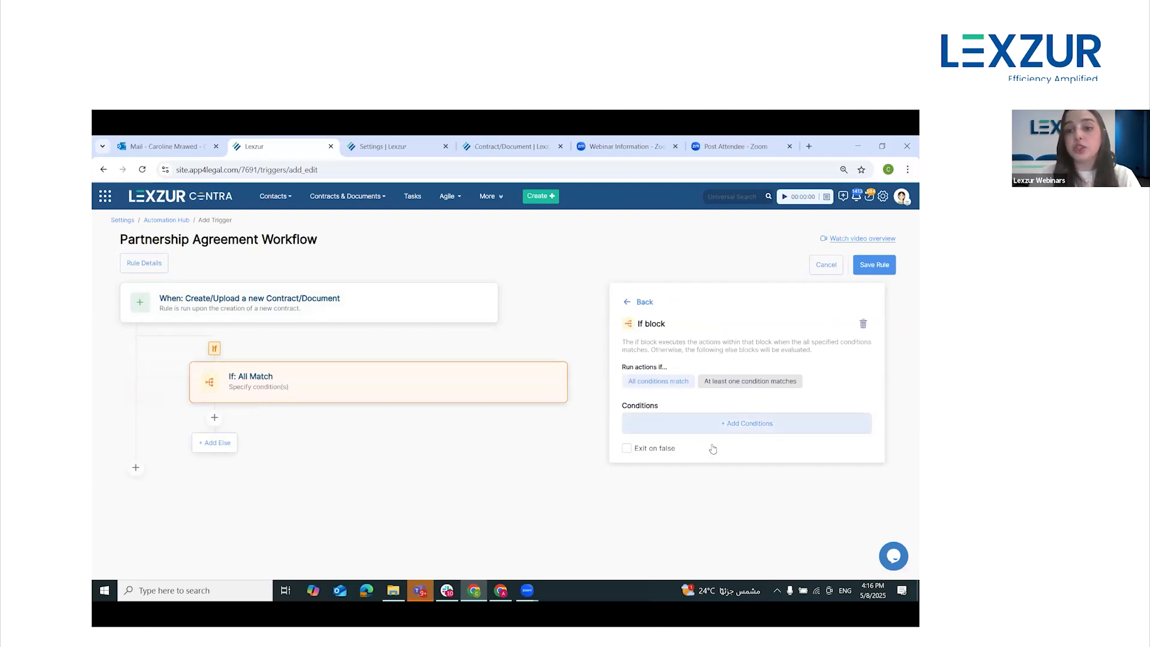
scroll(783, 461, "down", 1)
left_click(776, 448)
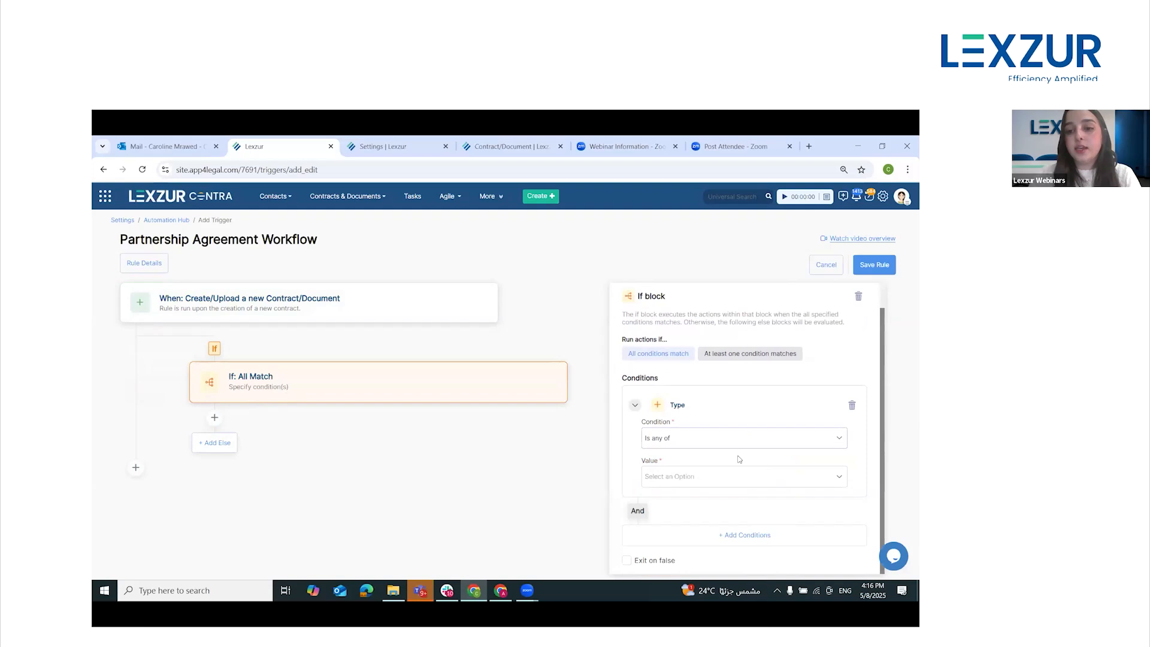
left_click(704, 479)
type("part")
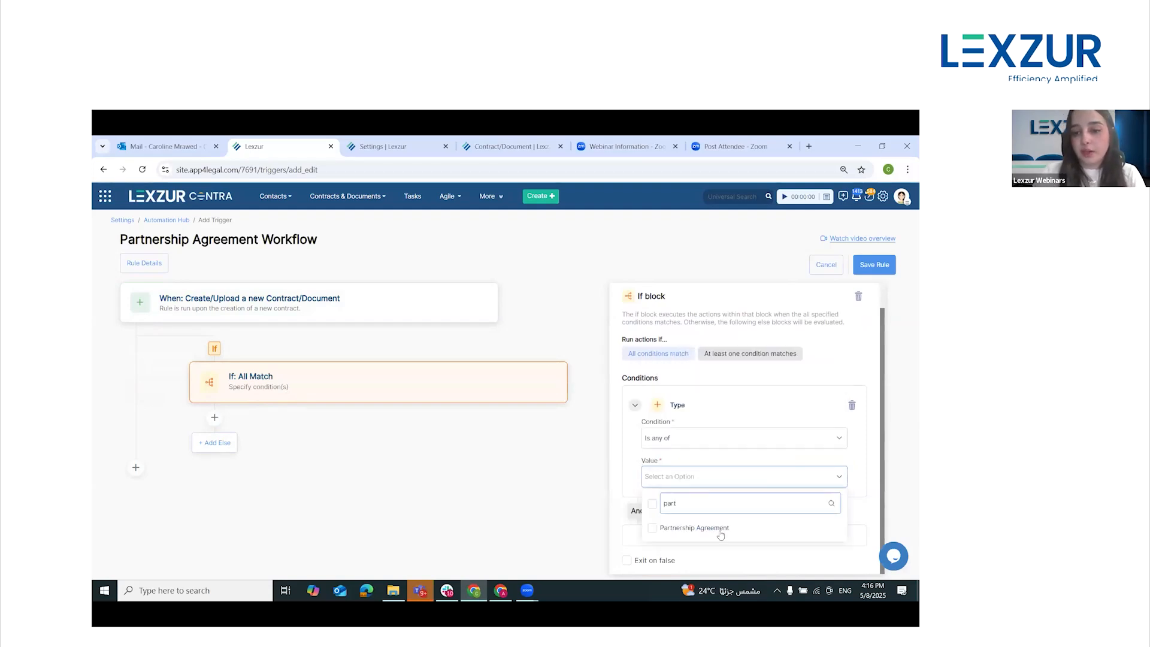
left_click(721, 529)
left_click(630, 442)
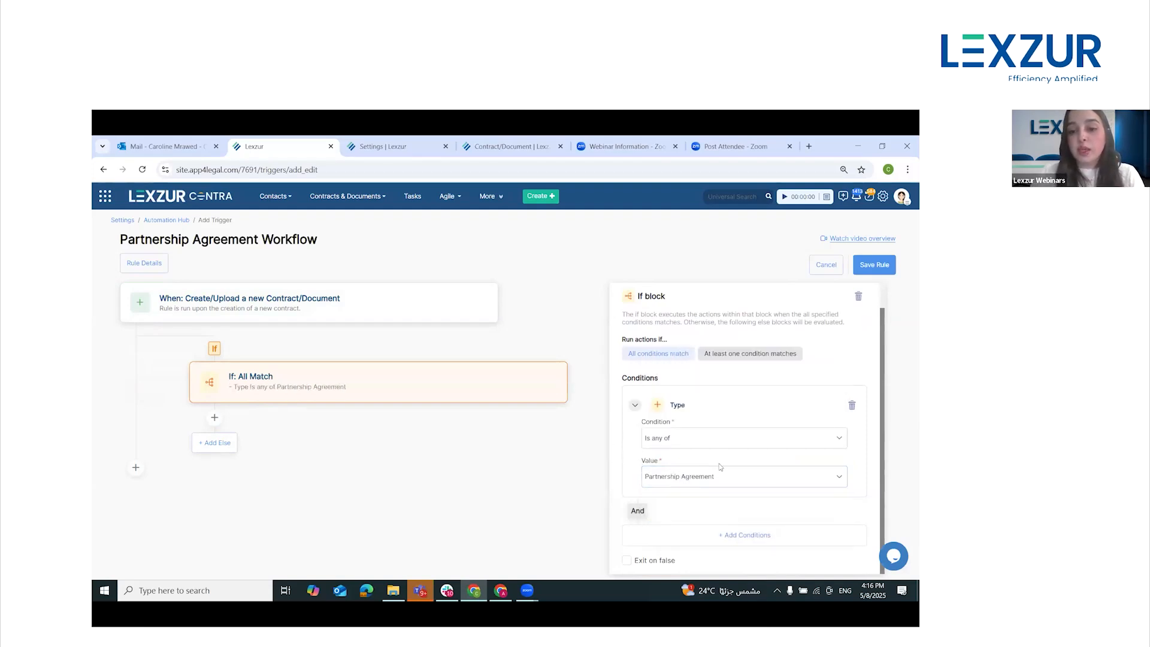
Add a Value condition to the If block, set to Greater than 300,000
left_click(751, 533)
scroll(763, 466, "down", 5)
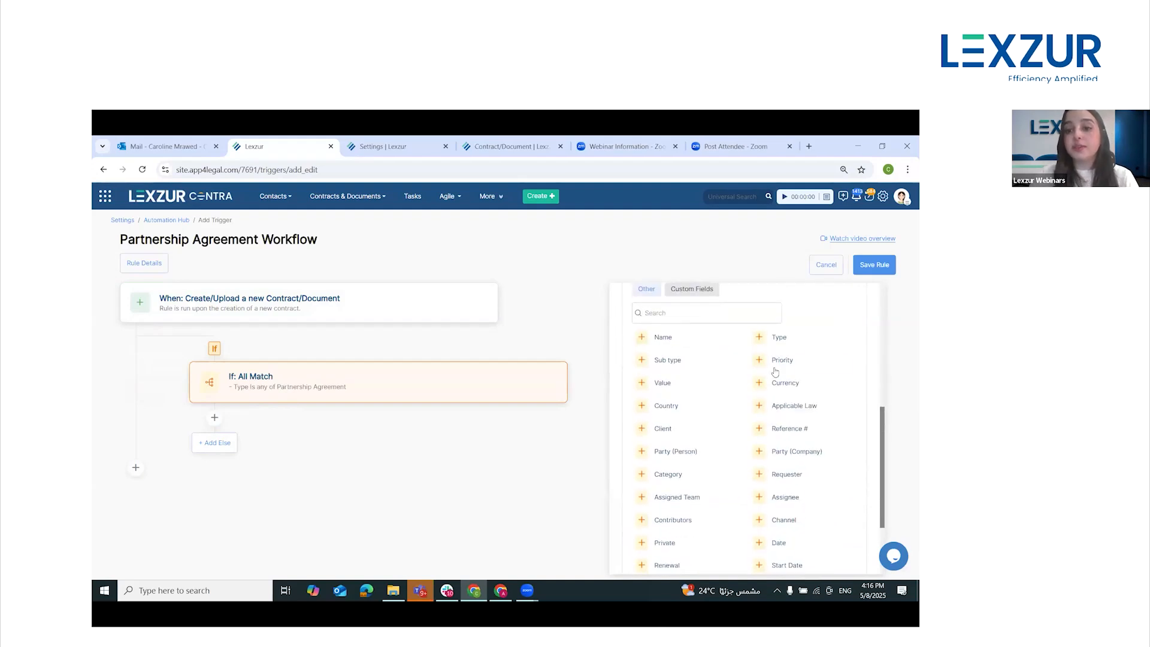
left_click(683, 386)
left_click(694, 479)
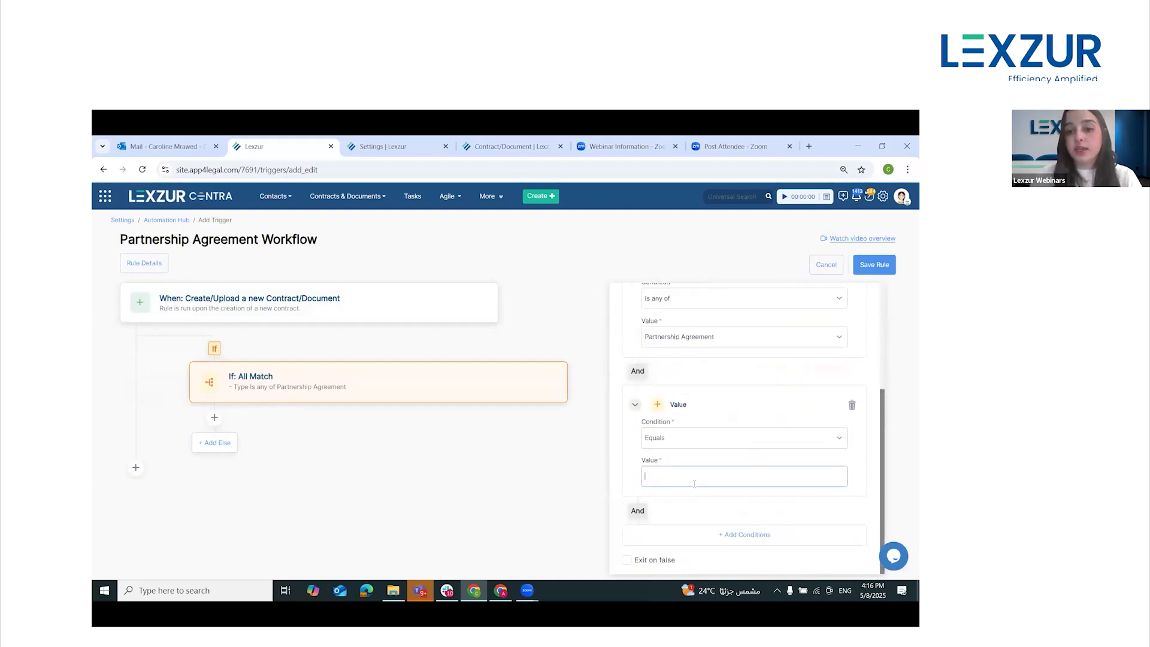
left_click(680, 442)
scroll(697, 518, "down", 2)
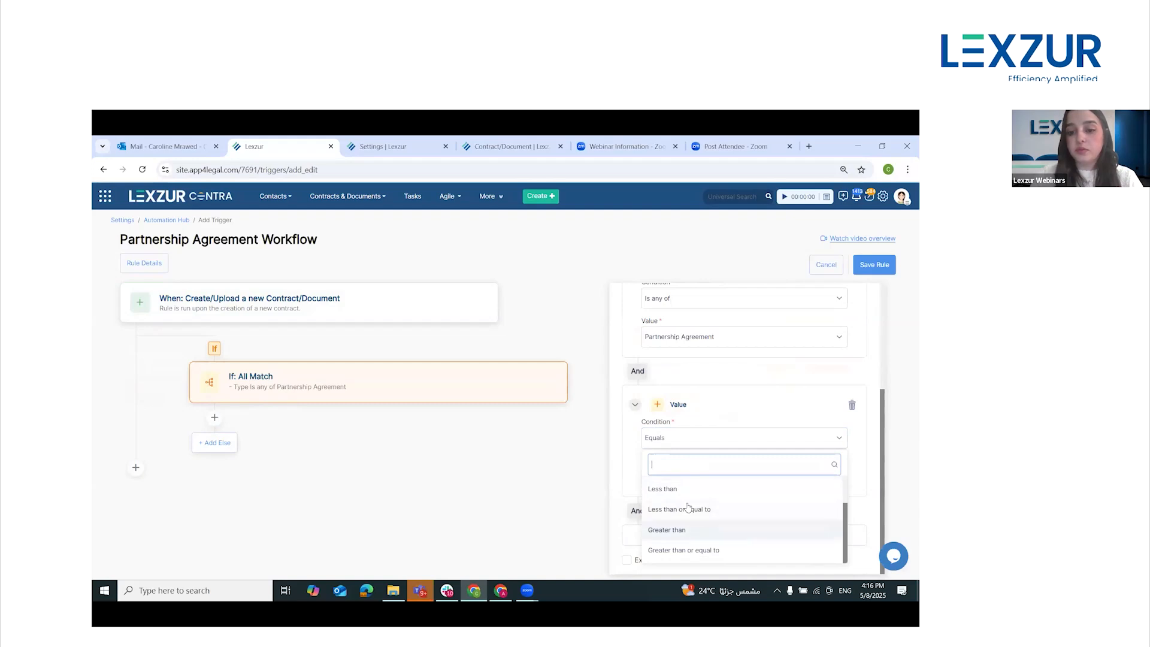
left_click(695, 528)
left_click(686, 479)
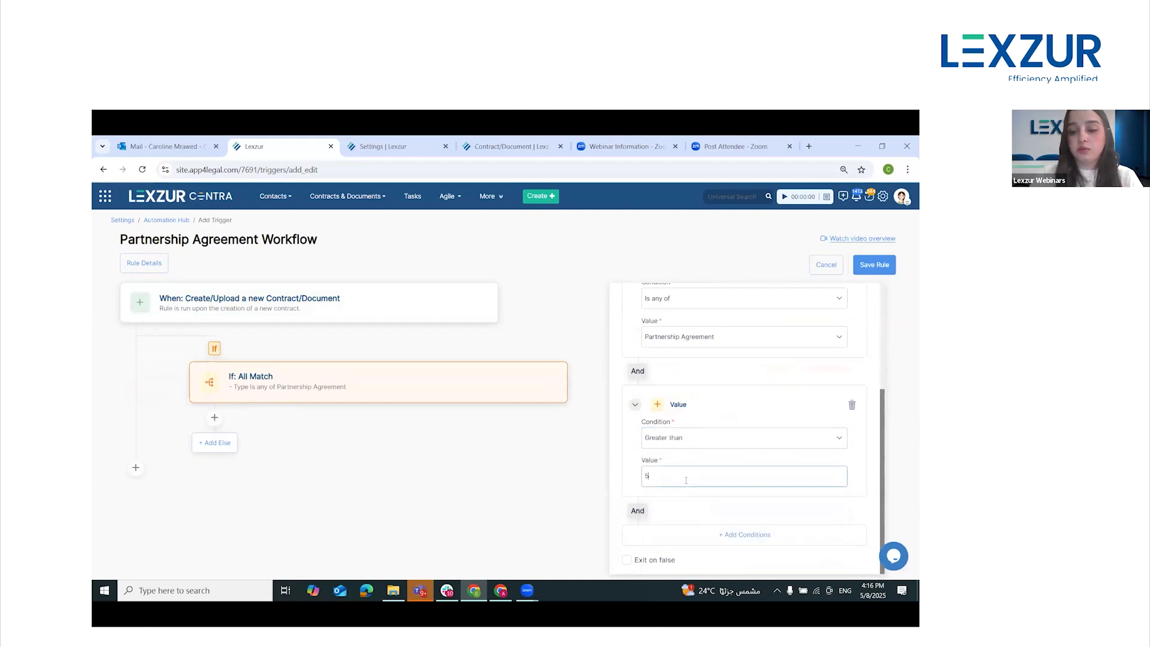
type("300,000")
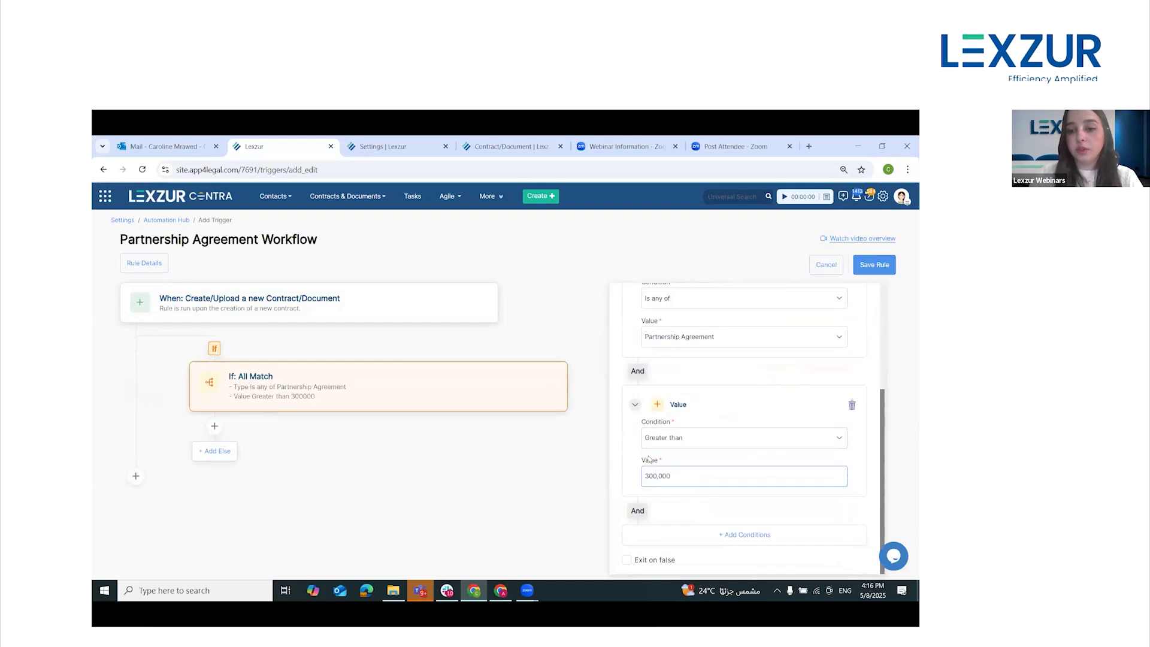
Add a Channel condition to the If block with Is any of set to Client Portal
left_click(731, 525)
left_click(739, 534)
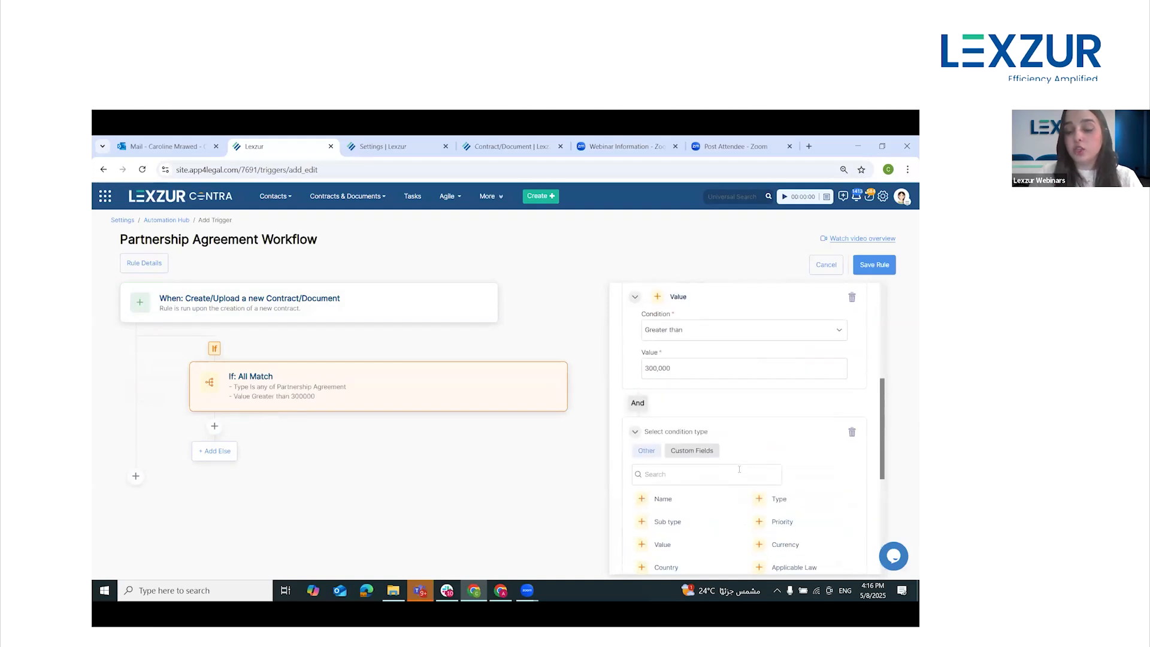
scroll(766, 441, "down", 4)
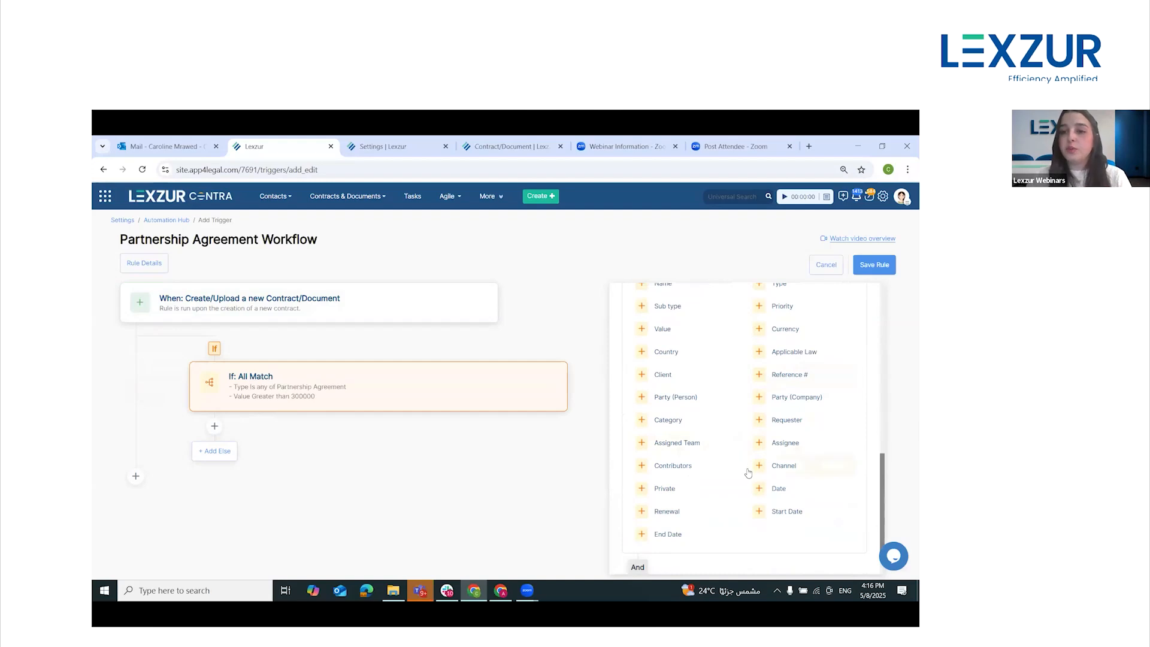
left_click(773, 465)
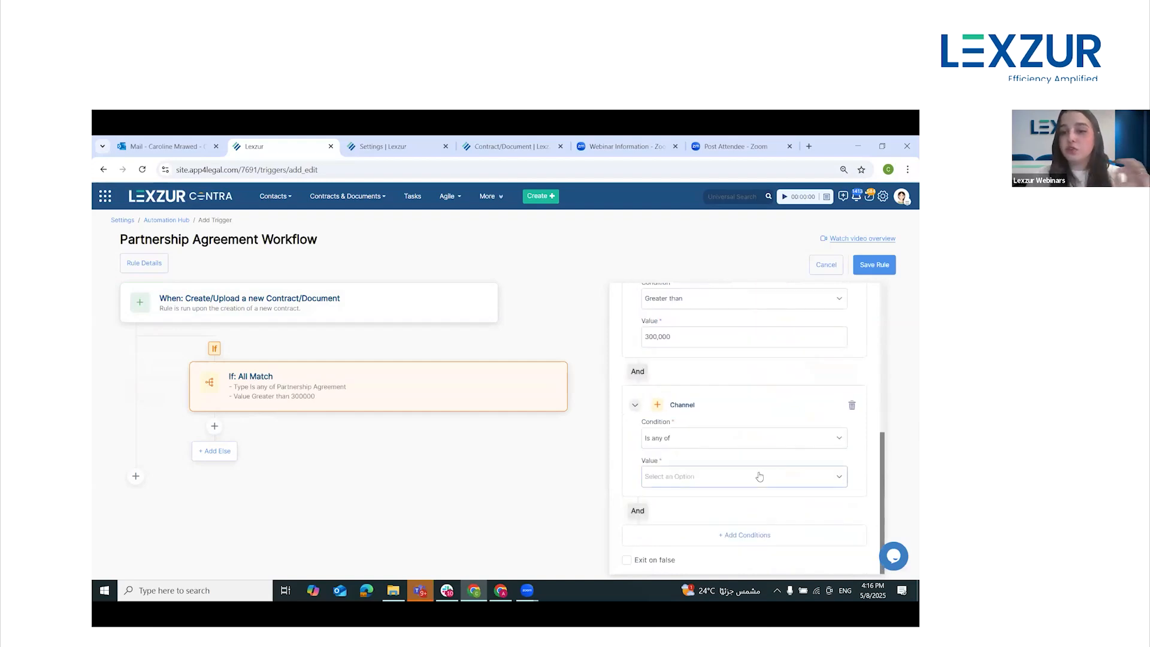
left_click(758, 476)
left_click(710, 414)
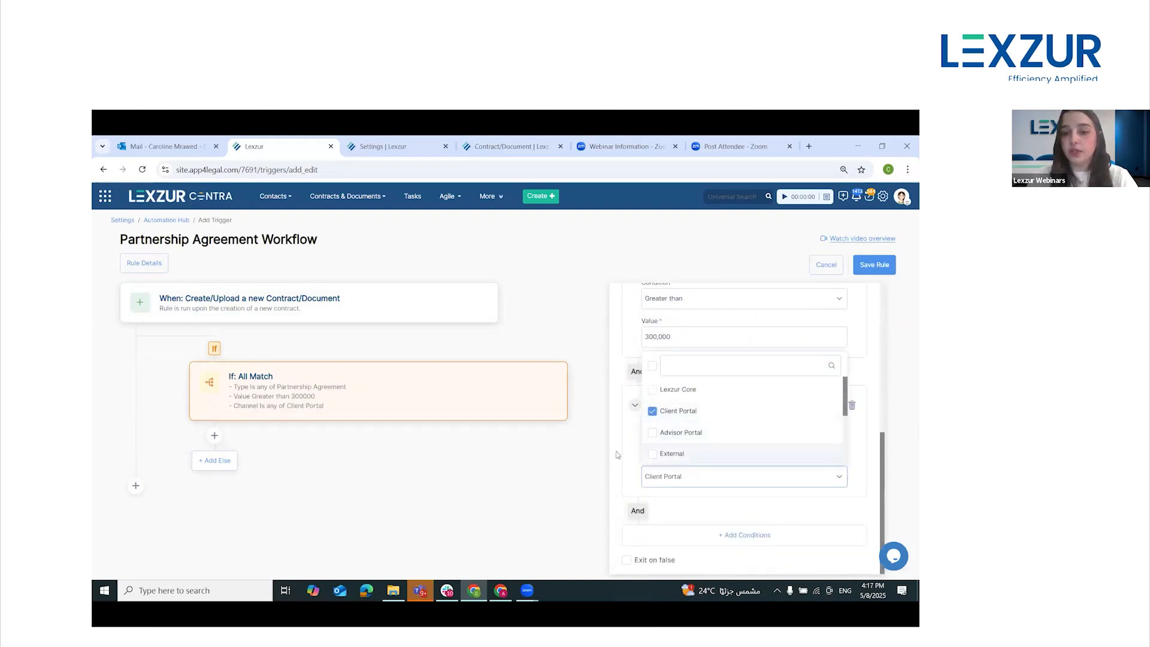
Add a Requester condition using Equals and choose the requester's full name as its value
left_click(748, 535)
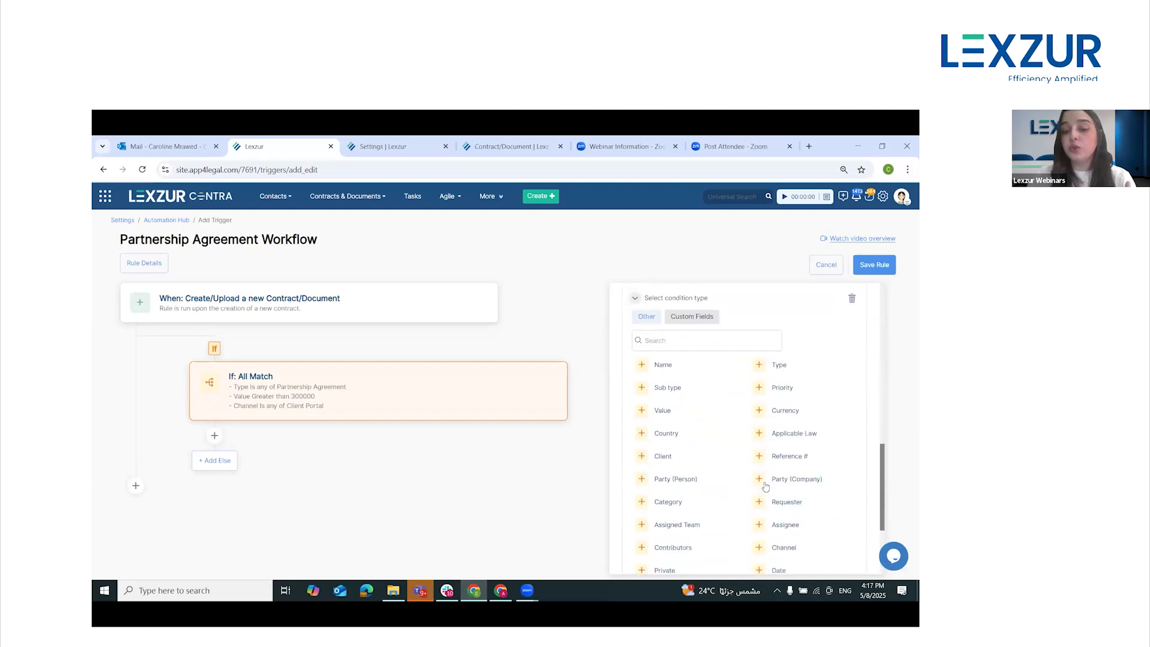
scroll(745, 477, "down", 1)
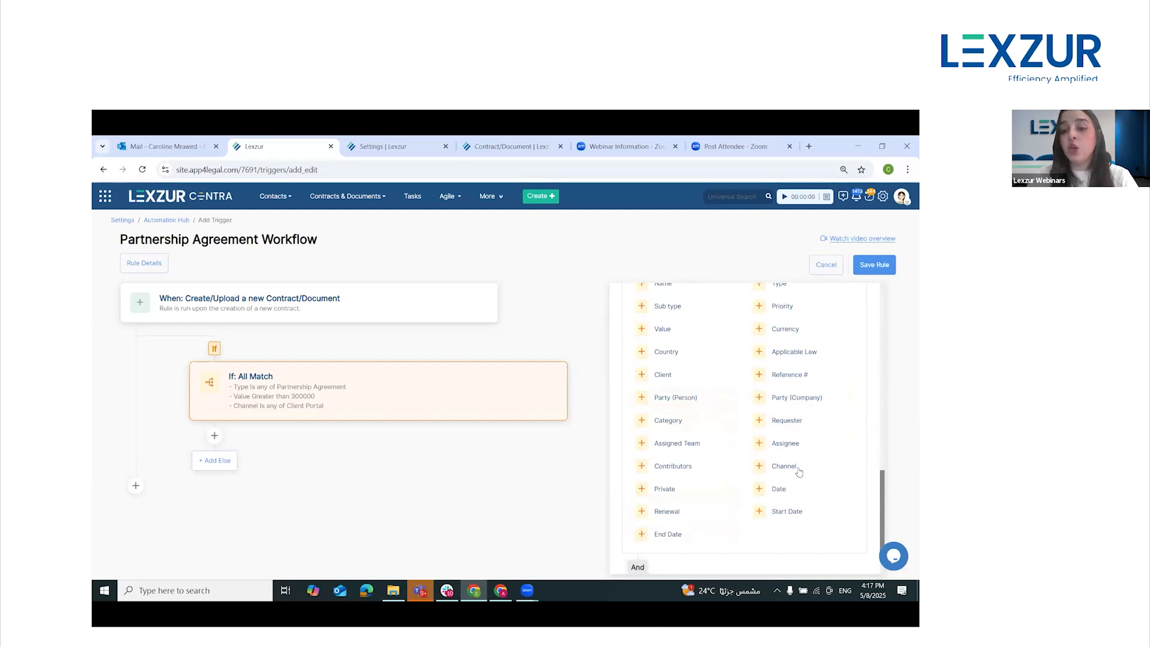
left_click(781, 422)
left_click(751, 473)
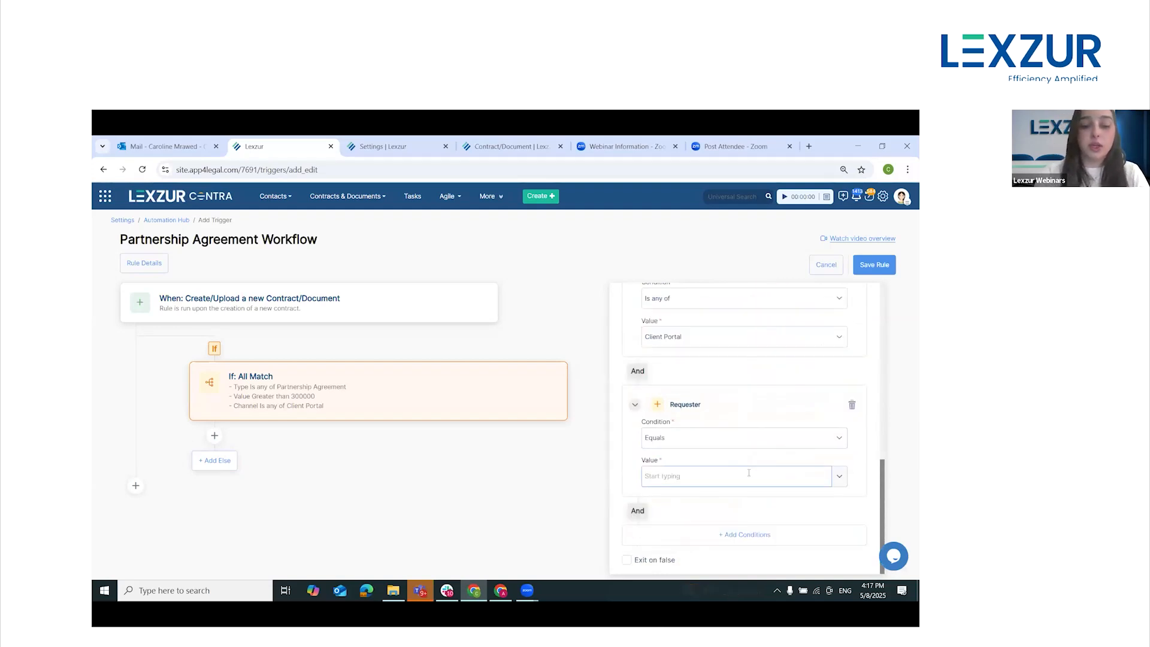
type("jul")
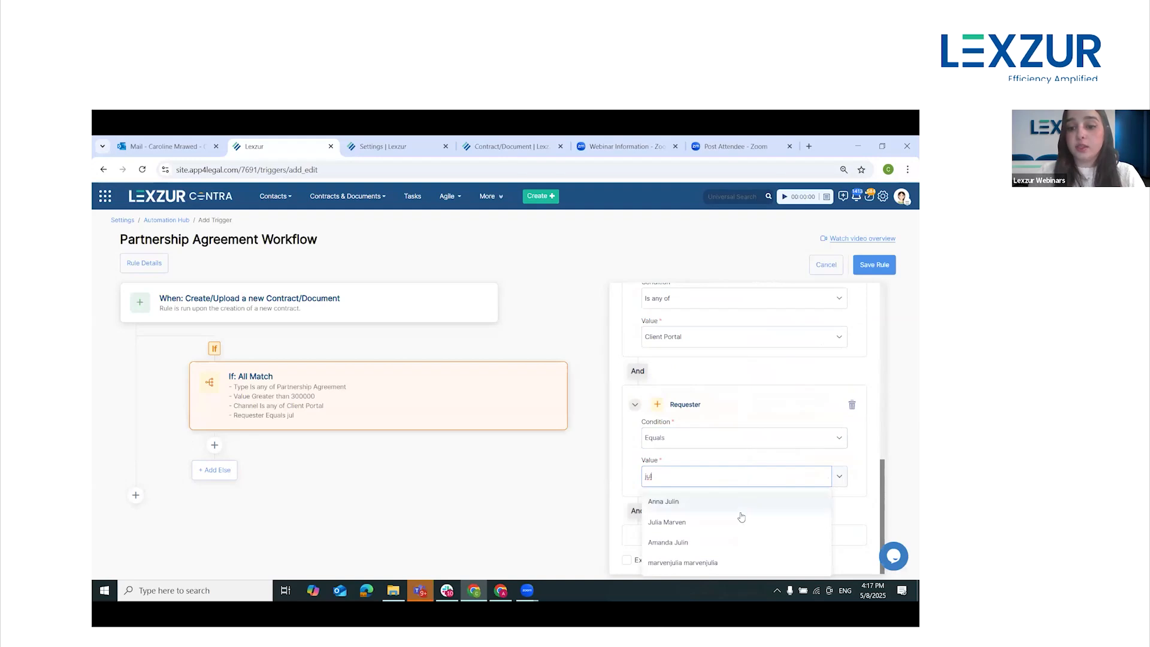
left_click(676, 522)
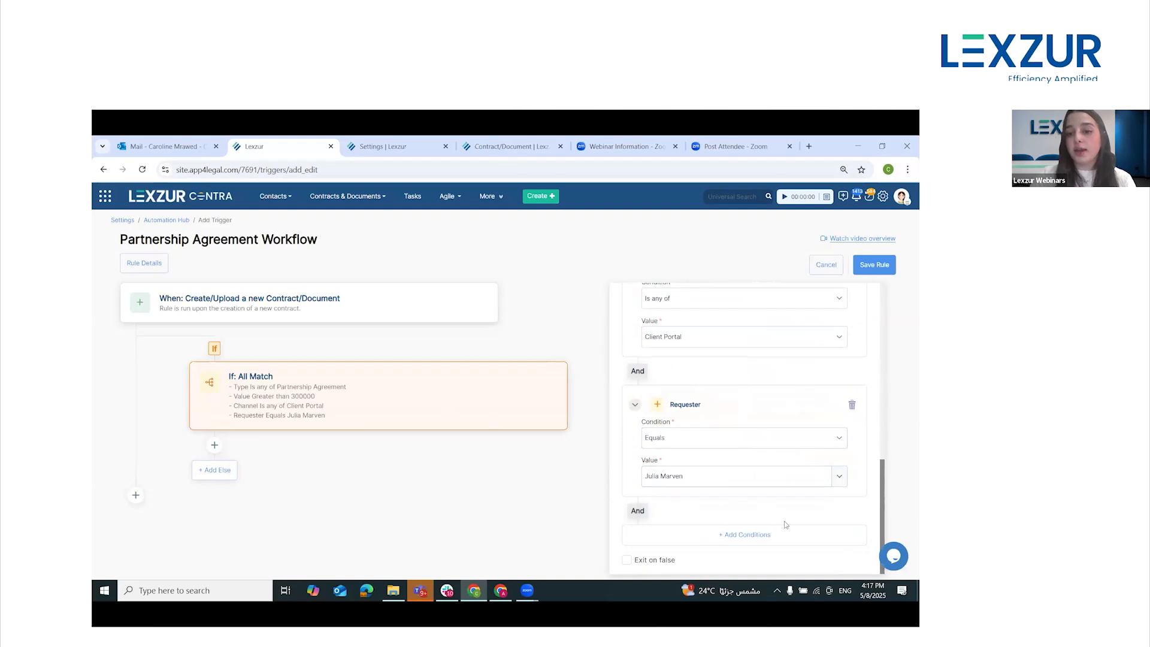
Add a Then block under the If block and give it the Set Fields action
scroll(788, 524, "up", 5)
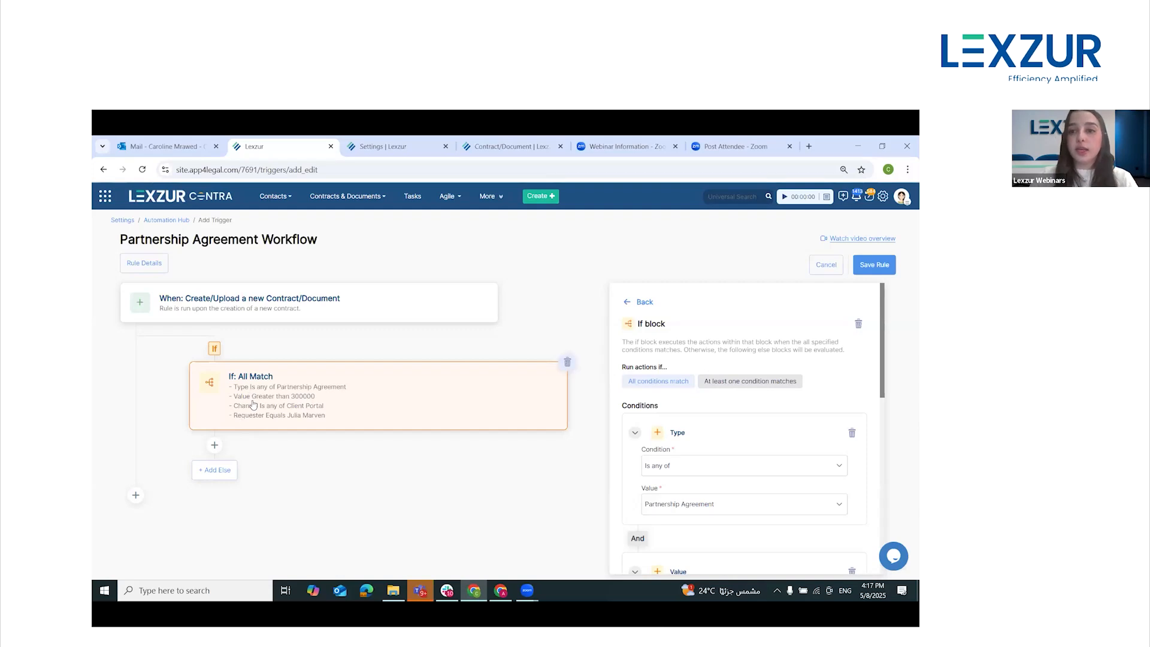
left_click(215, 445)
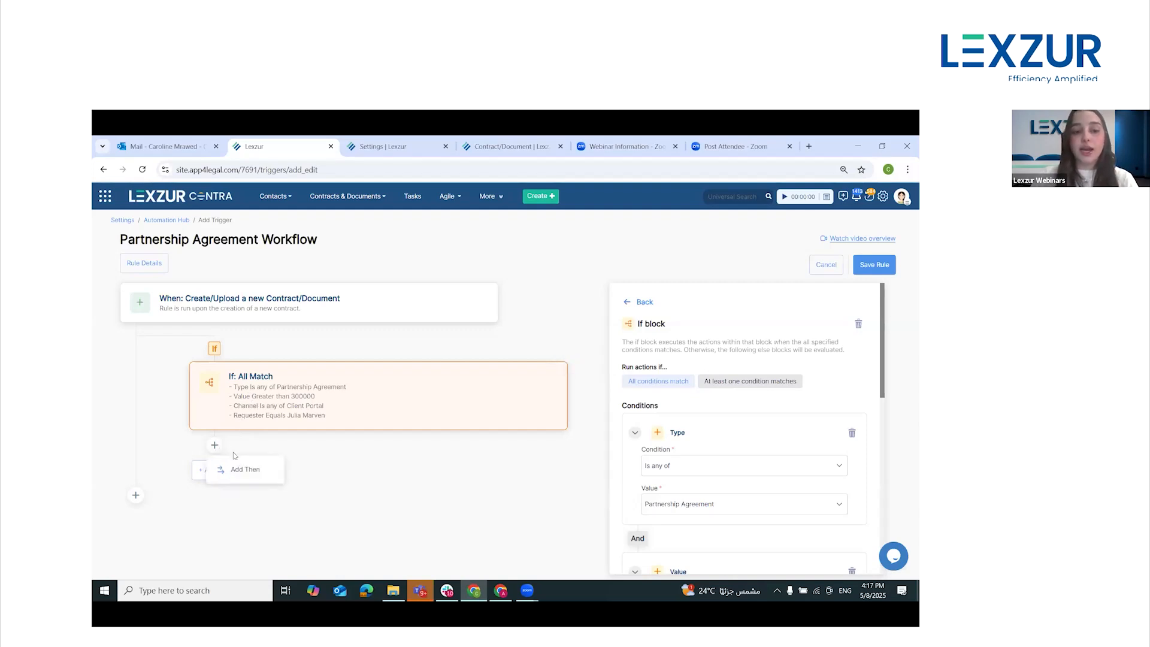
left_click(248, 473)
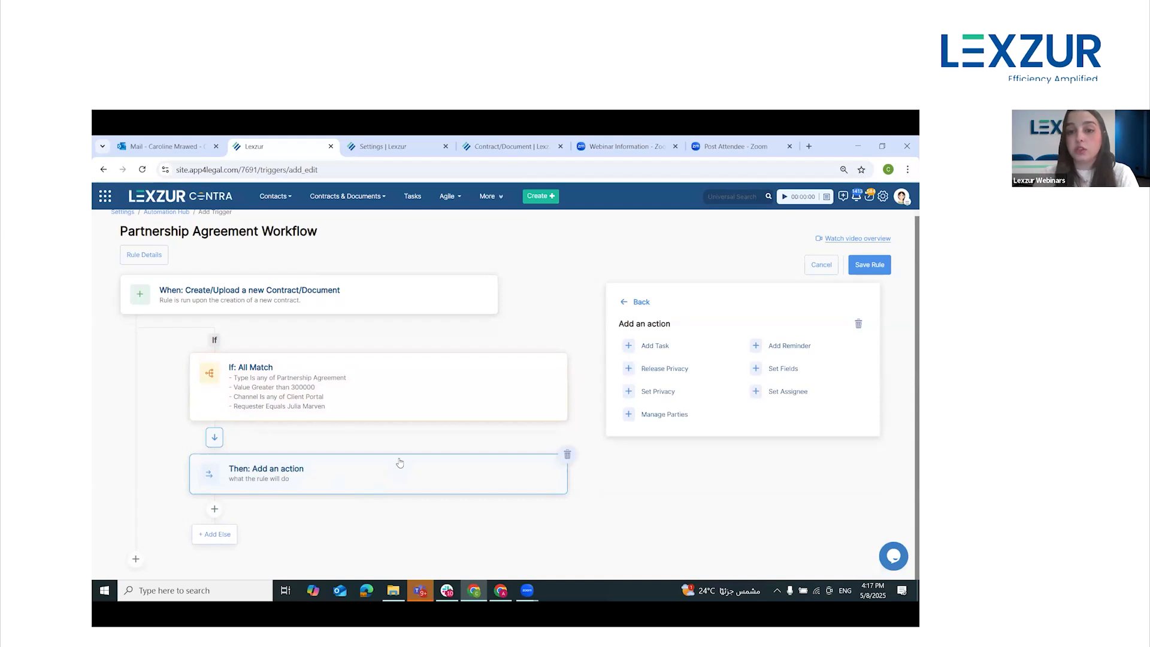
left_click(783, 369)
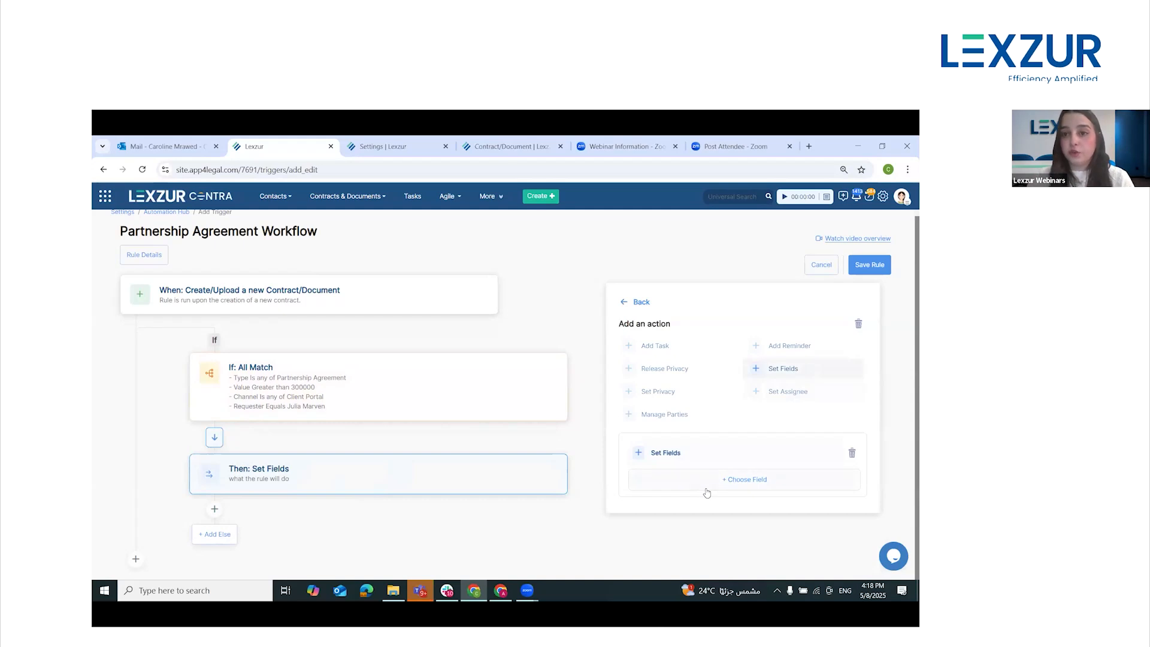
Add the Priority field to the Set Fields action with the value Critical
left_click(727, 482)
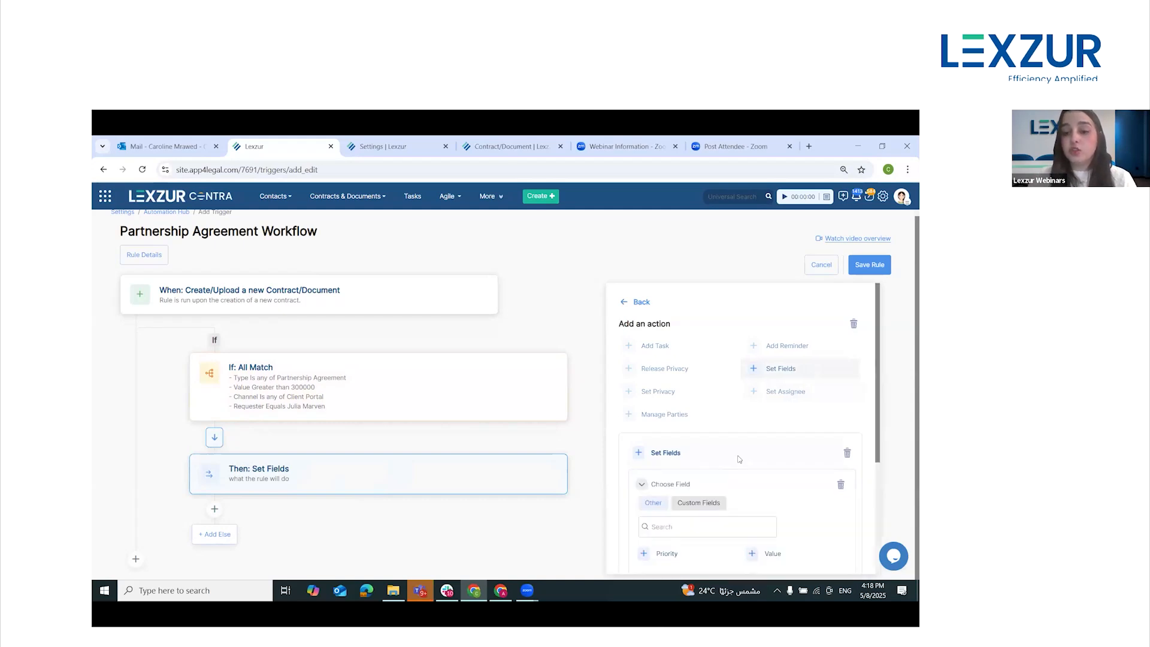
scroll(719, 419, "down", 3)
scroll(702, 360, "down", 2)
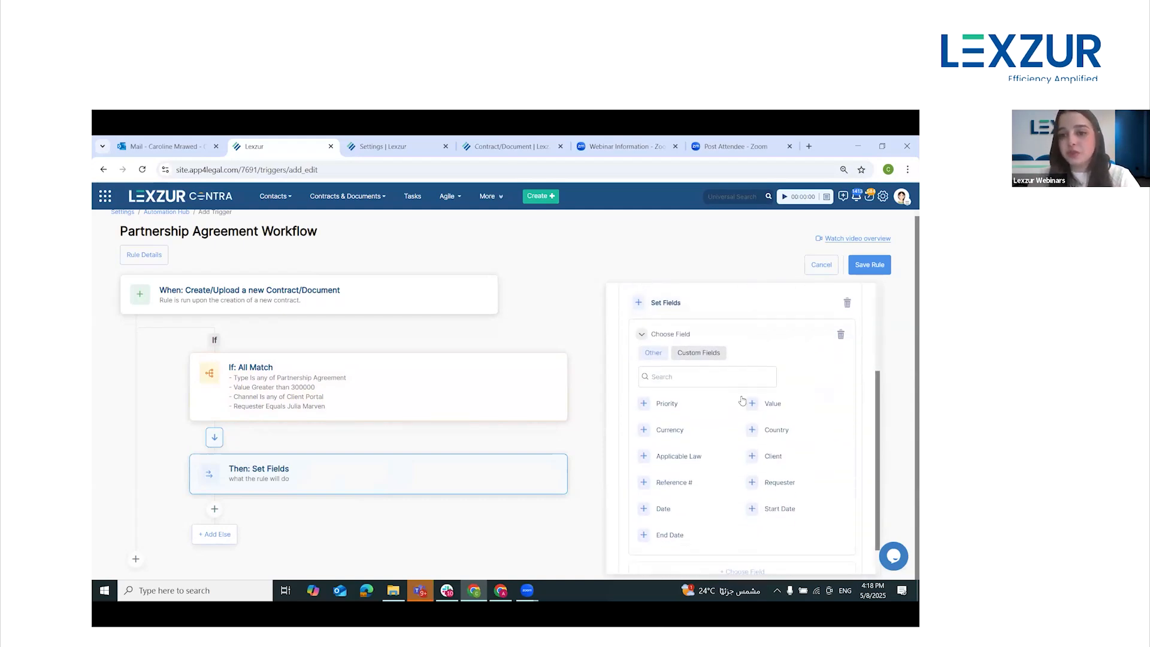
left_click(672, 394)
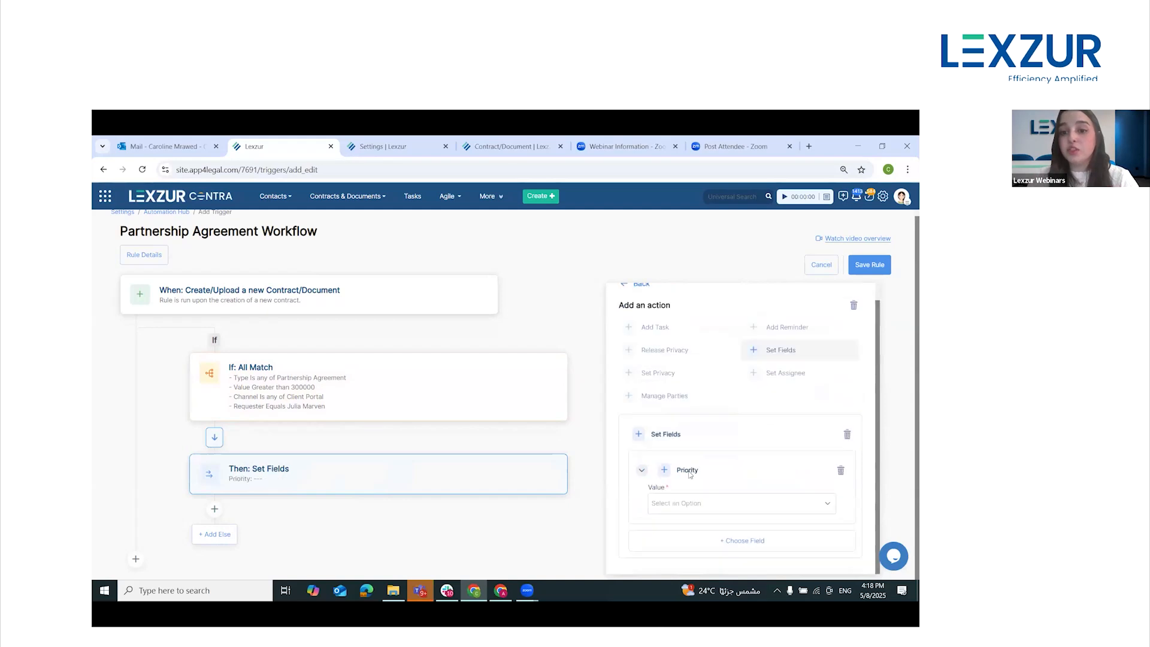
left_click(708, 501)
left_click(686, 417)
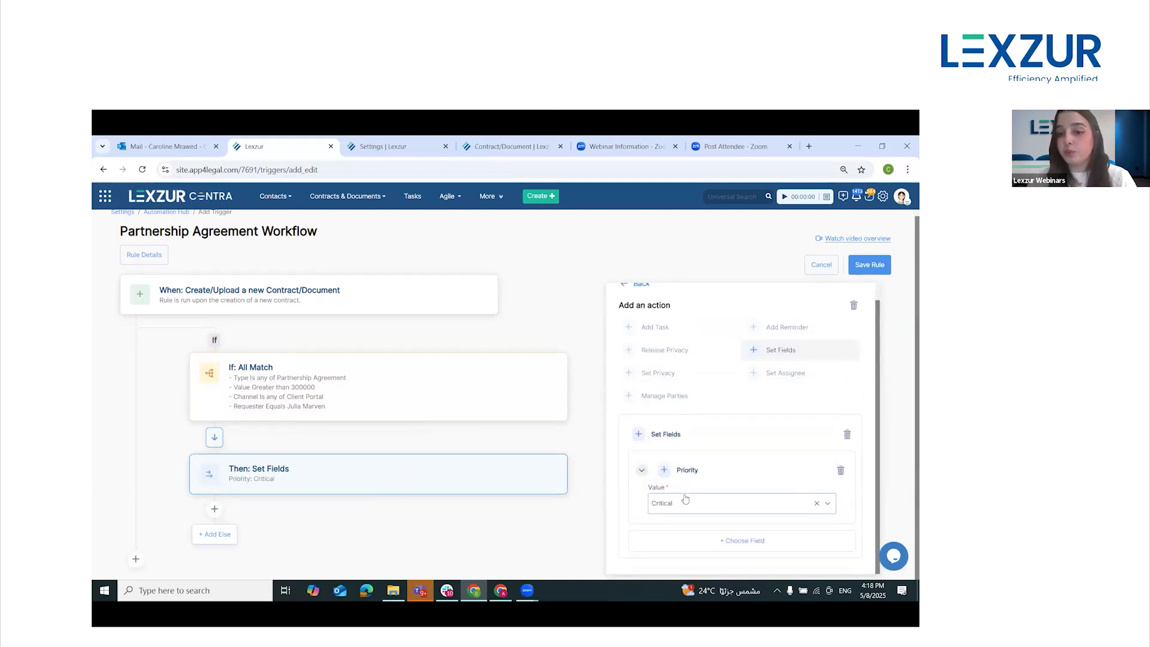
Add the custom field Confidentiality Level to the Set Fields action with the value Internal Only
left_click(742, 541)
scroll(748, 491, "down", 4)
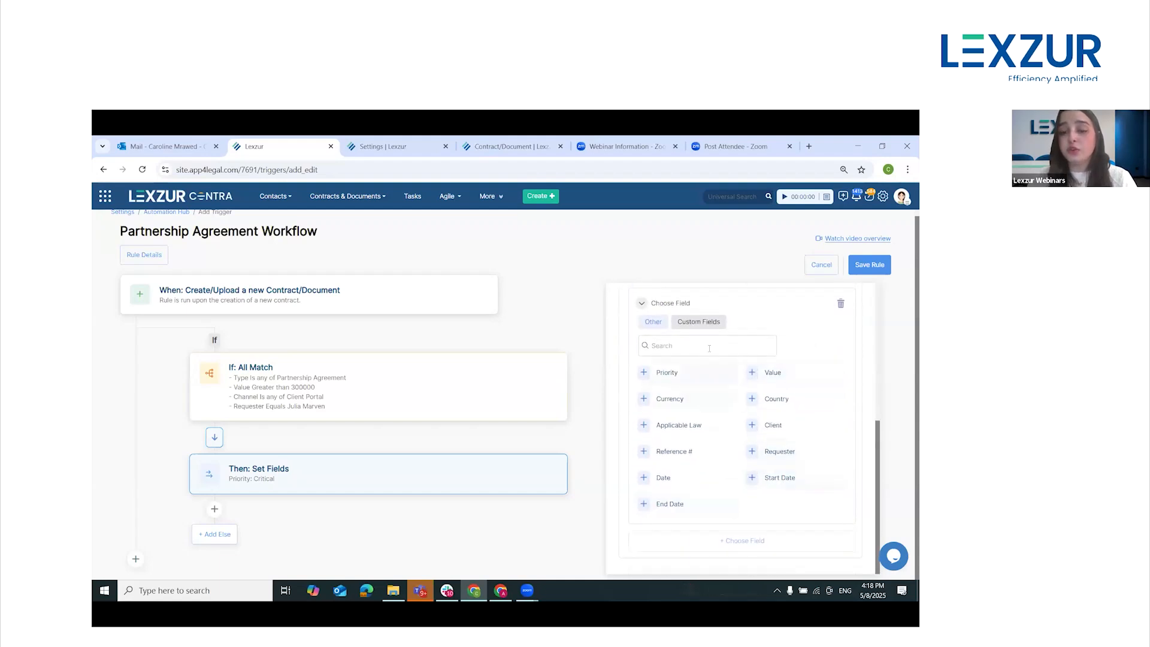
left_click(703, 327)
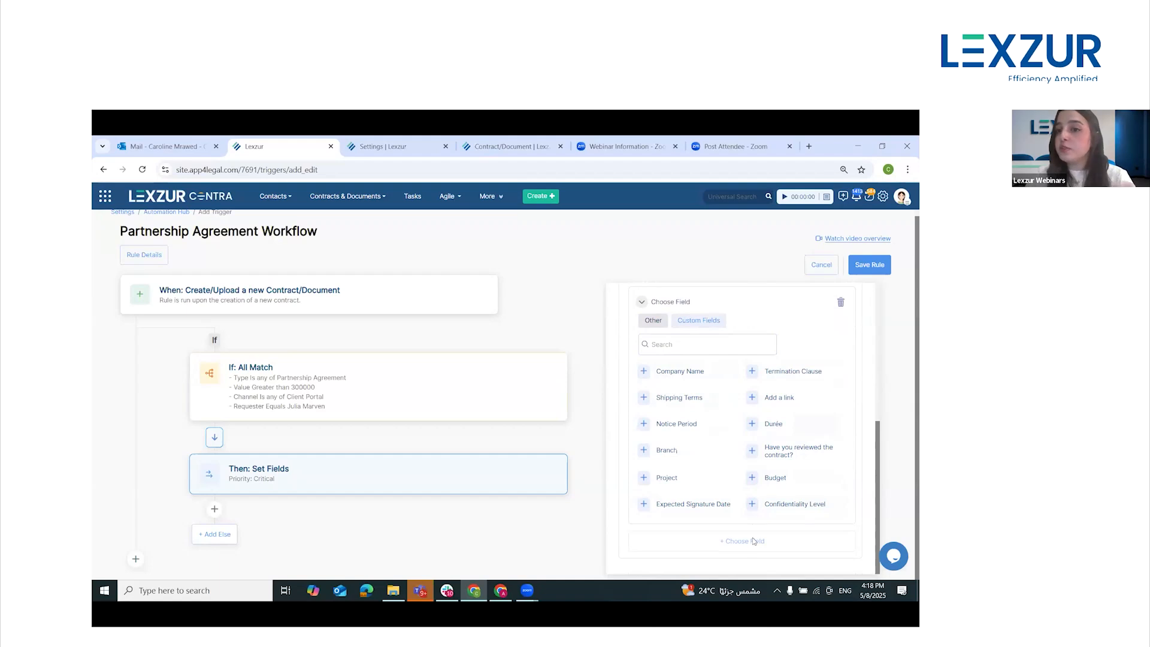
left_click(789, 506)
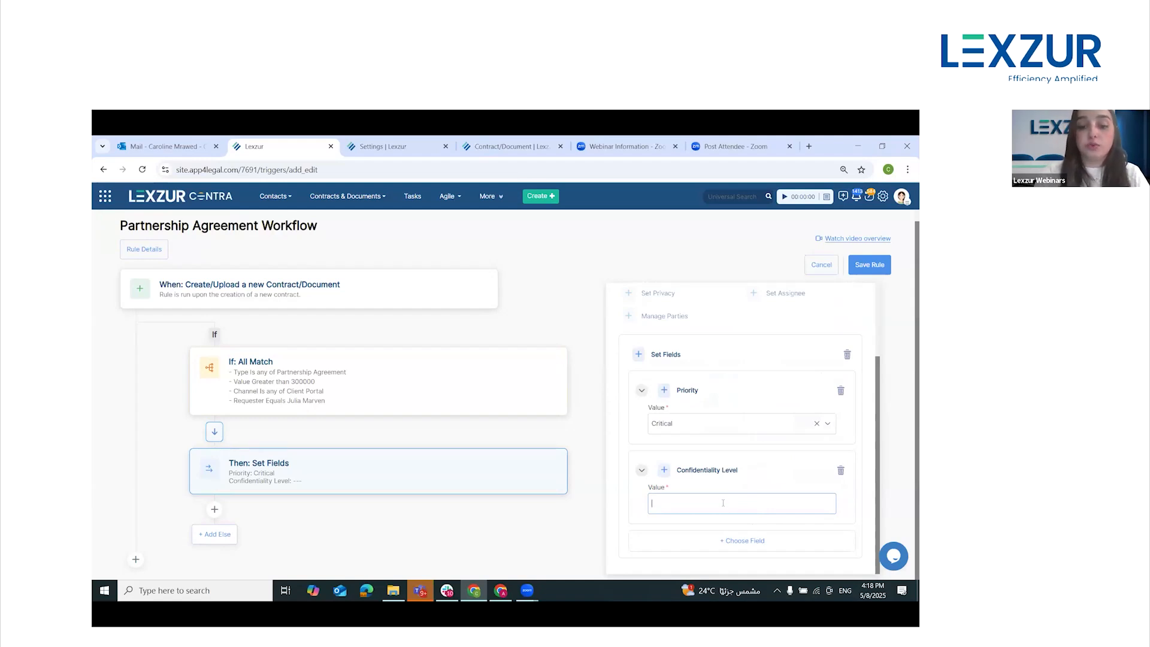
type("Internal ")
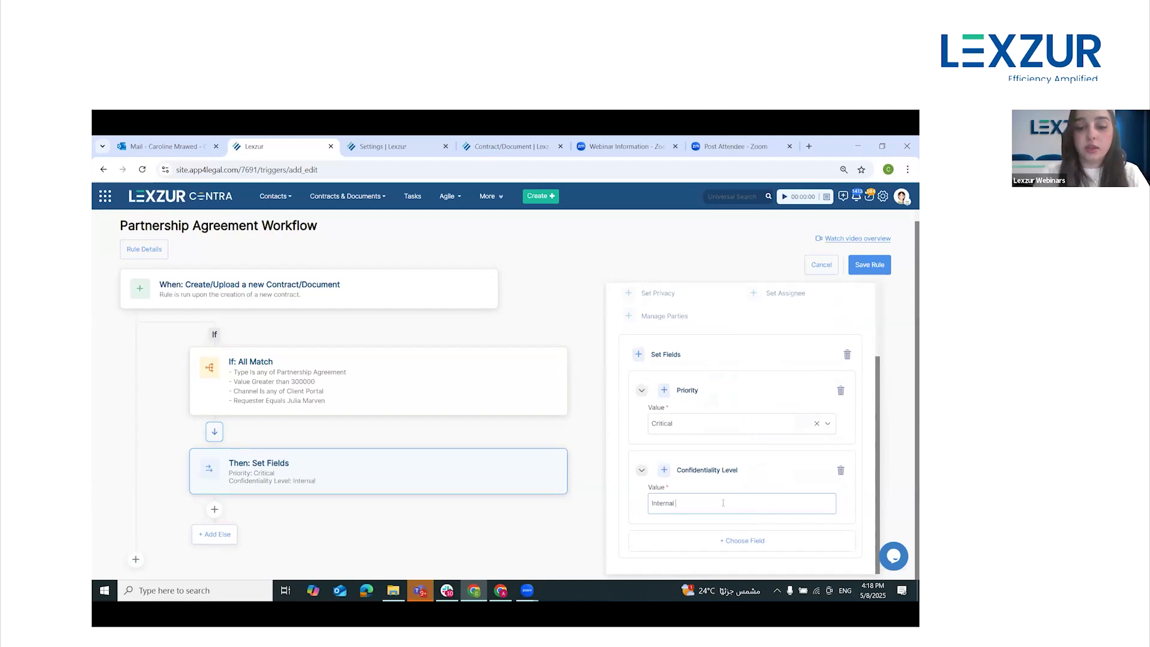
type("Om")
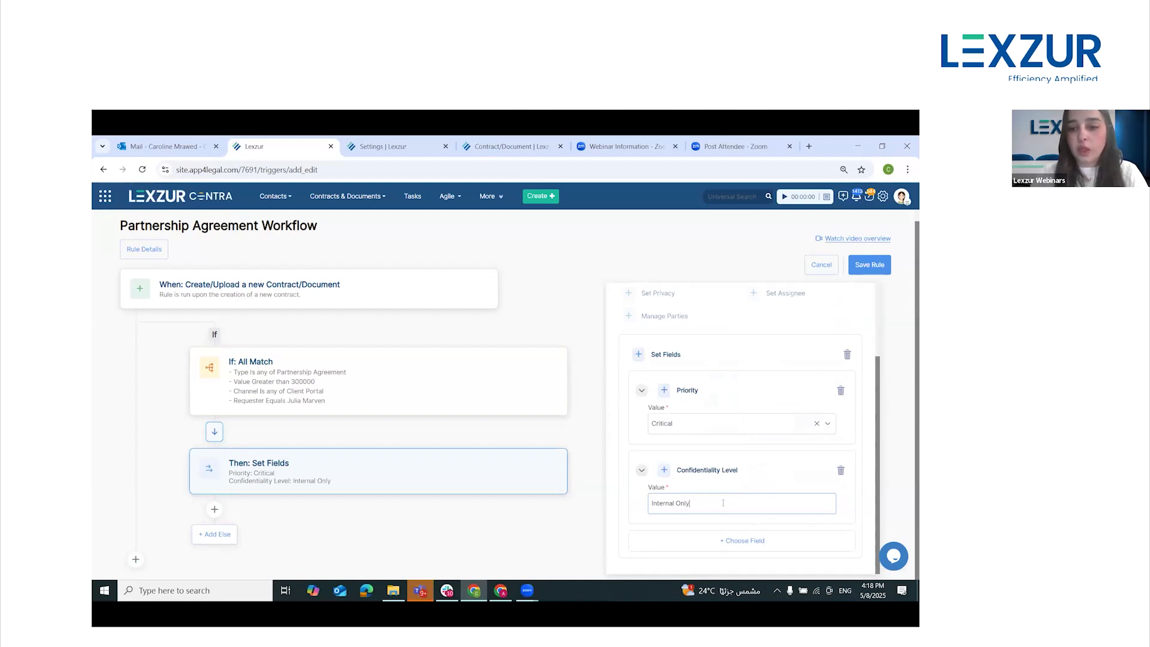
Add the custom field Expected Signature Date to the Set Fields action, set to Days after trigger date with 15 days
left_click(749, 541)
scroll(771, 465, "down", 2)
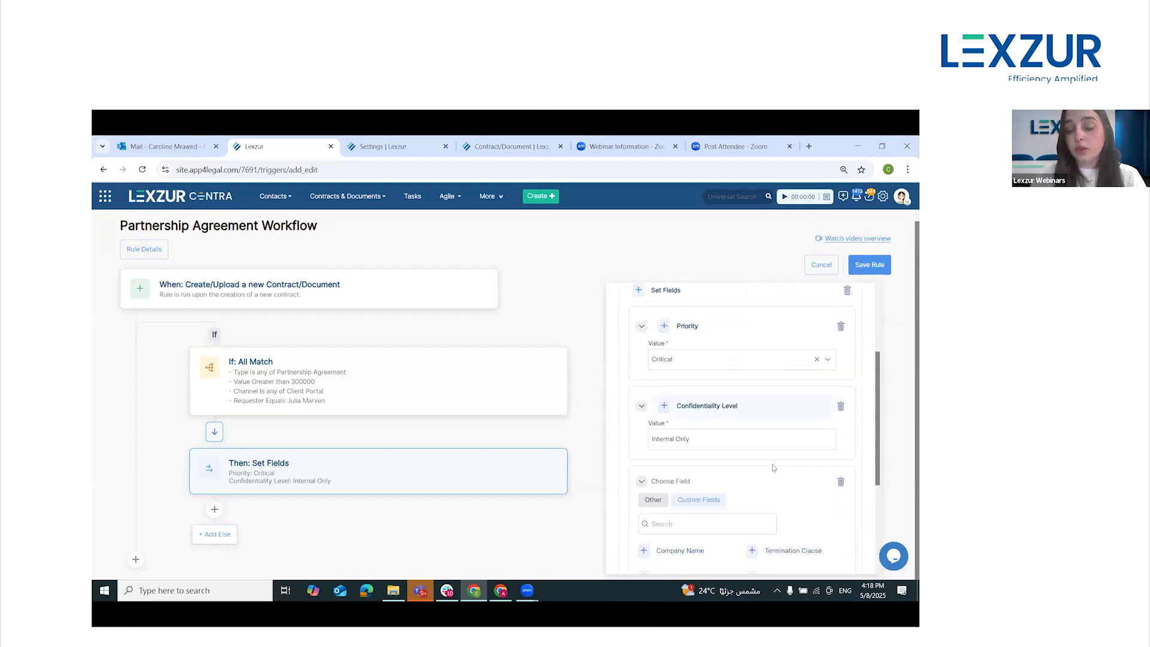
scroll(771, 465, "down", 1)
scroll(752, 449, "down", 2)
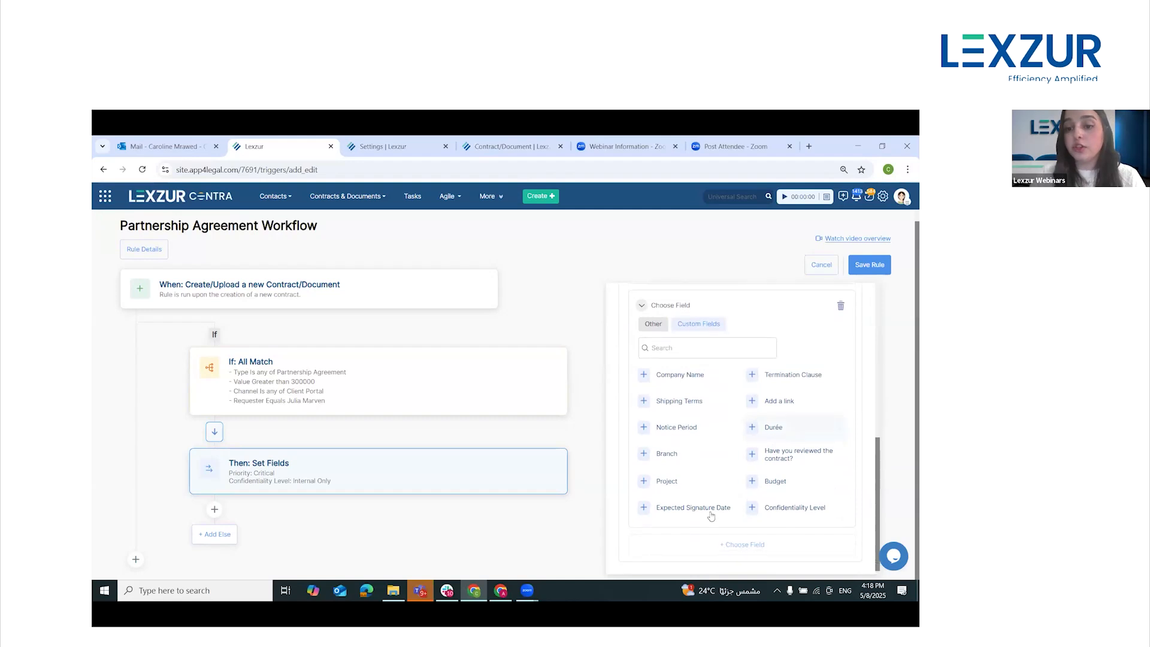
left_click(693, 504)
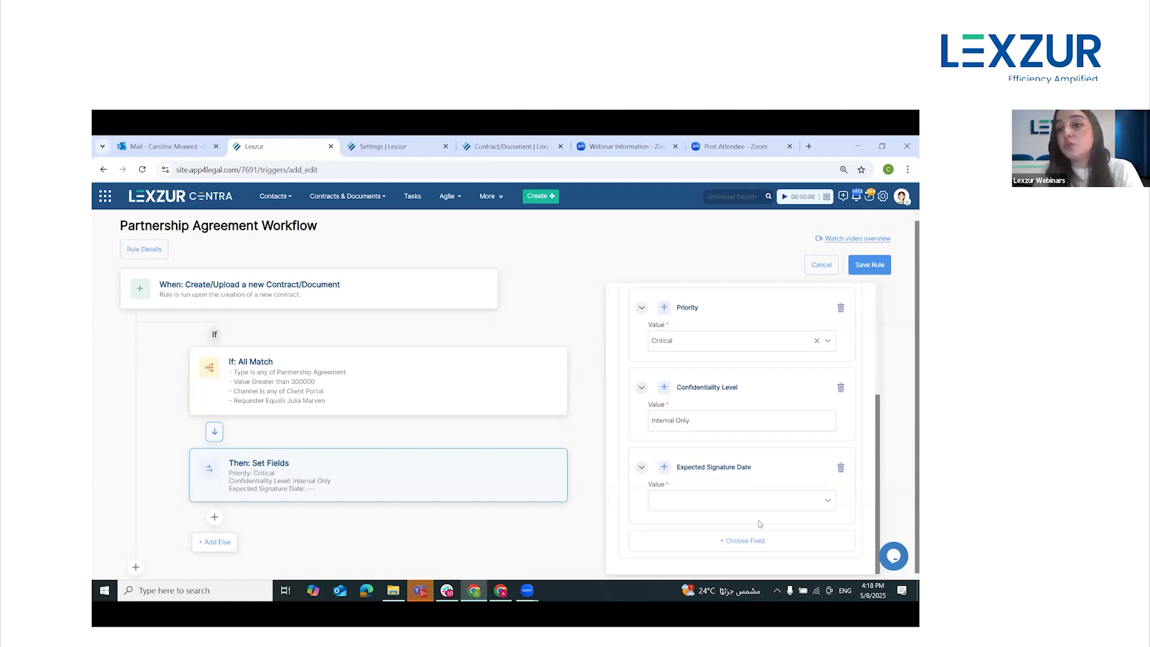
left_click(712, 503)
left_click(711, 503)
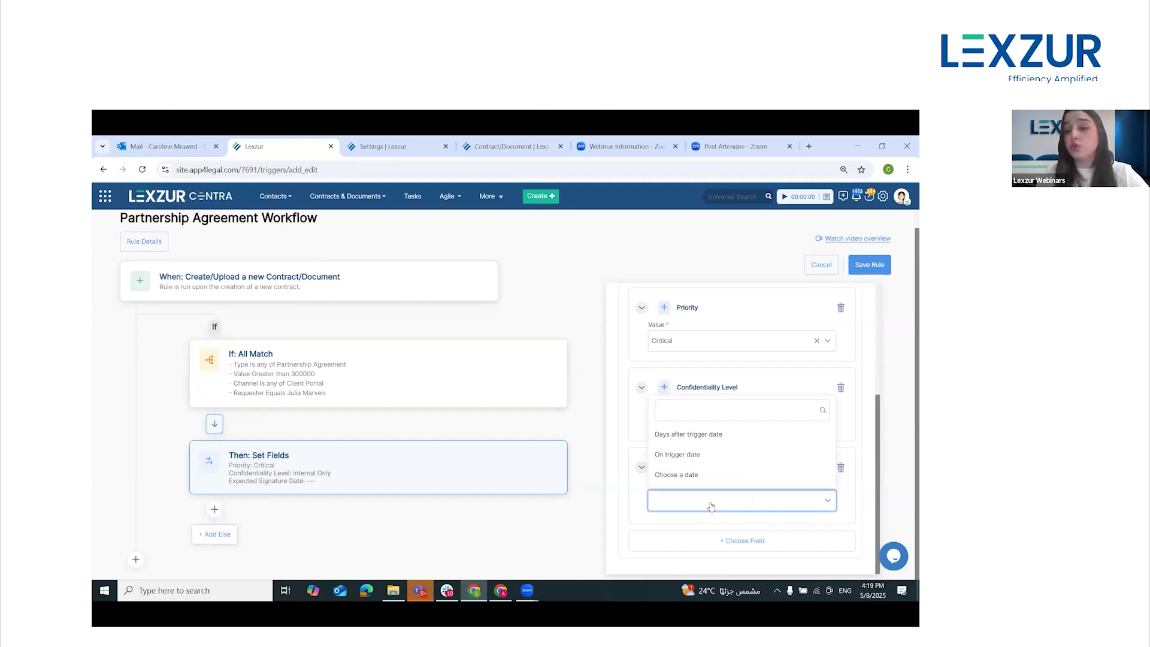
left_click(713, 435)
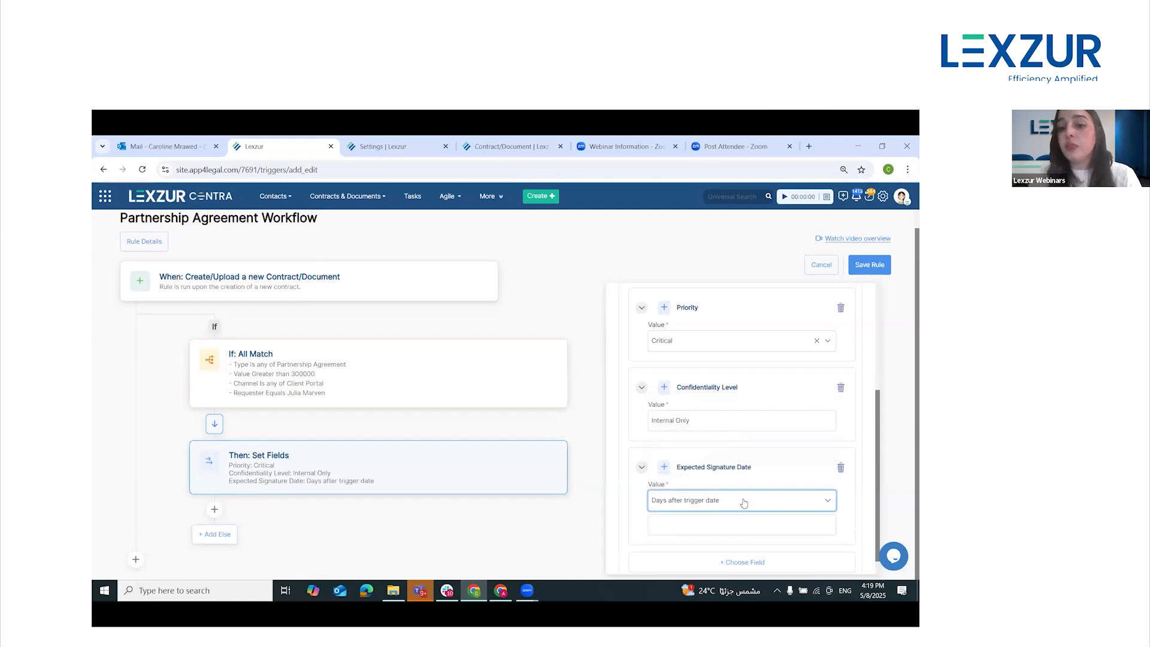
scroll(742, 514, "down", 1)
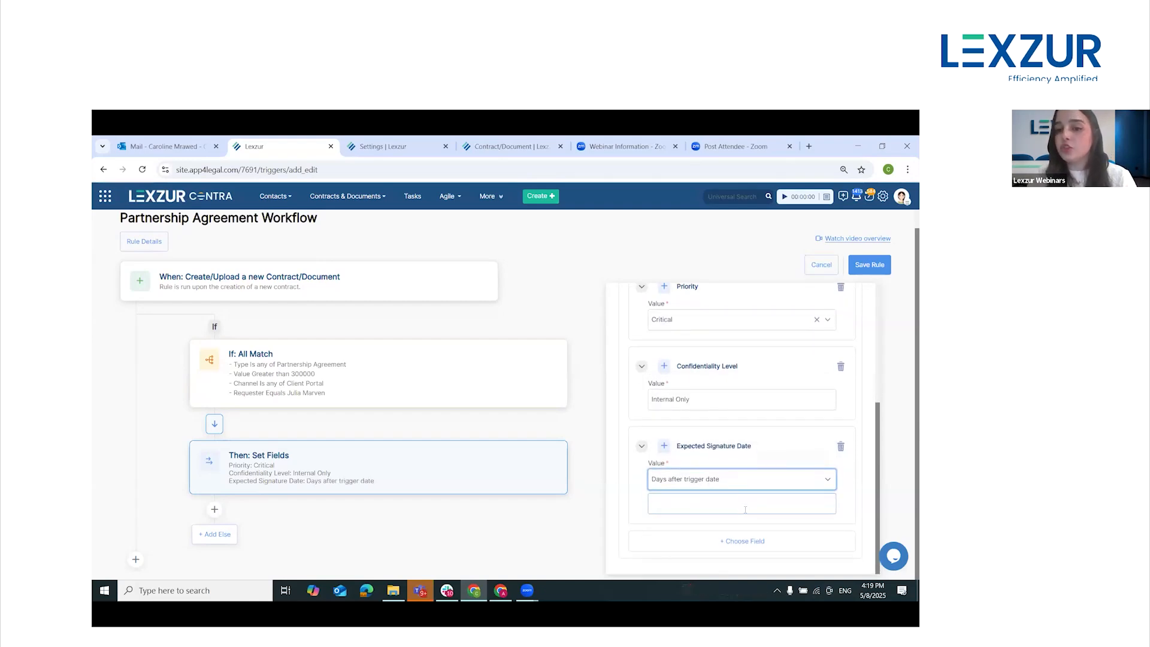
left_click(740, 508)
type("15")
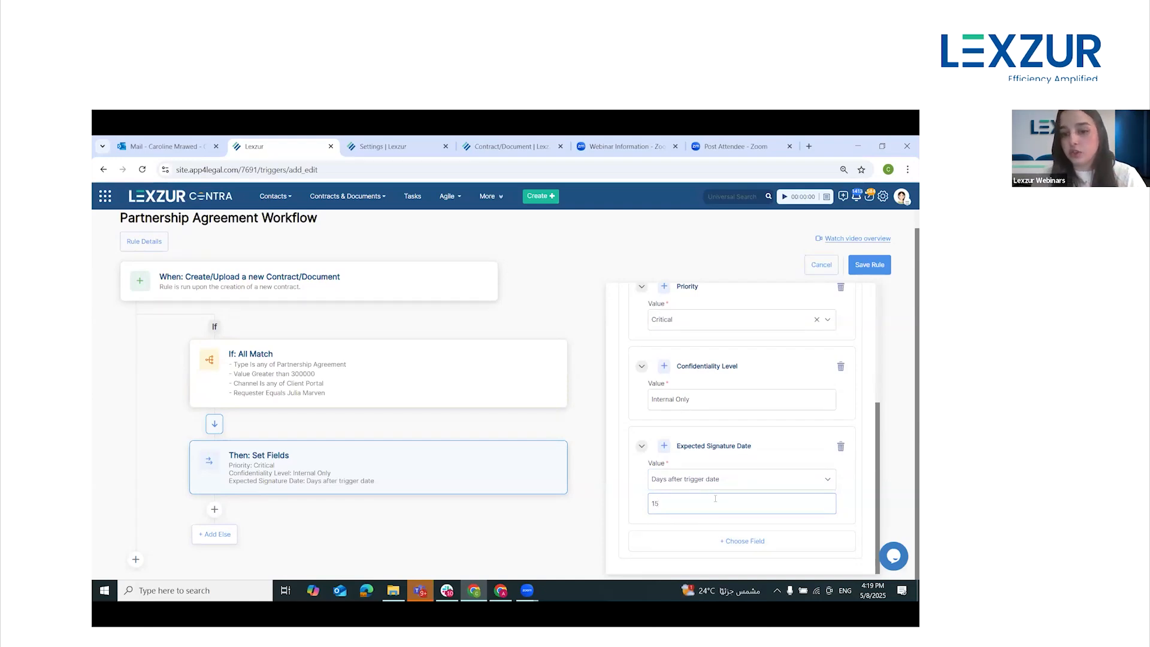
Add a second Then block after Set Fields and give it the Set Privacy action
scroll(718, 479, "up", 5)
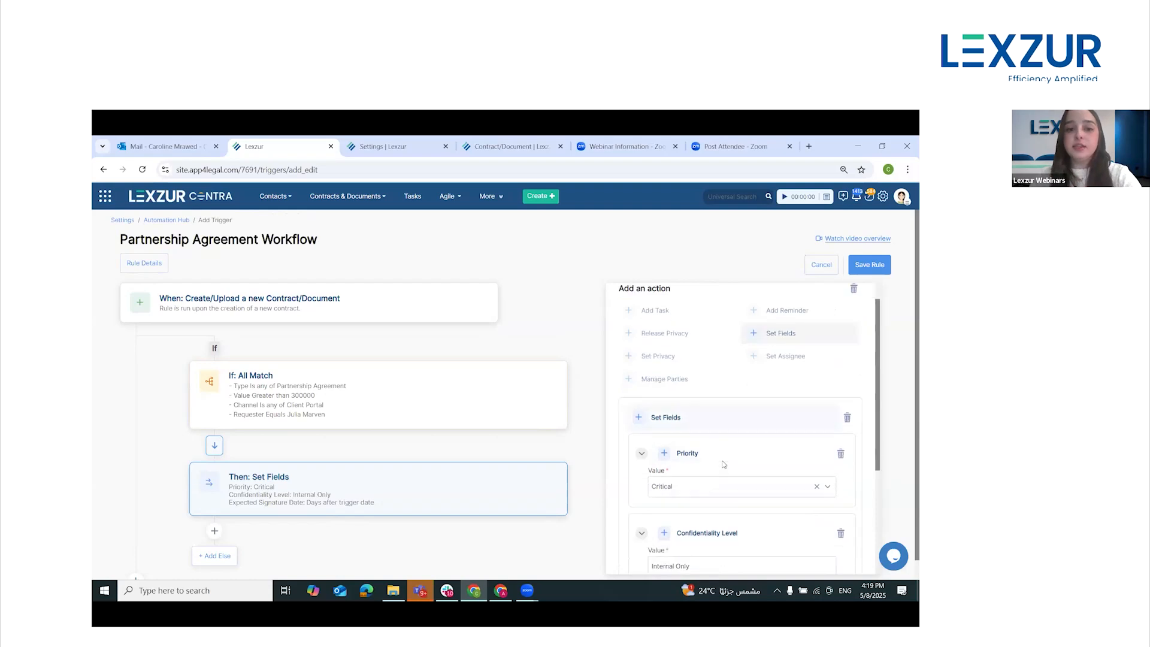
scroll(724, 464, "down", 1)
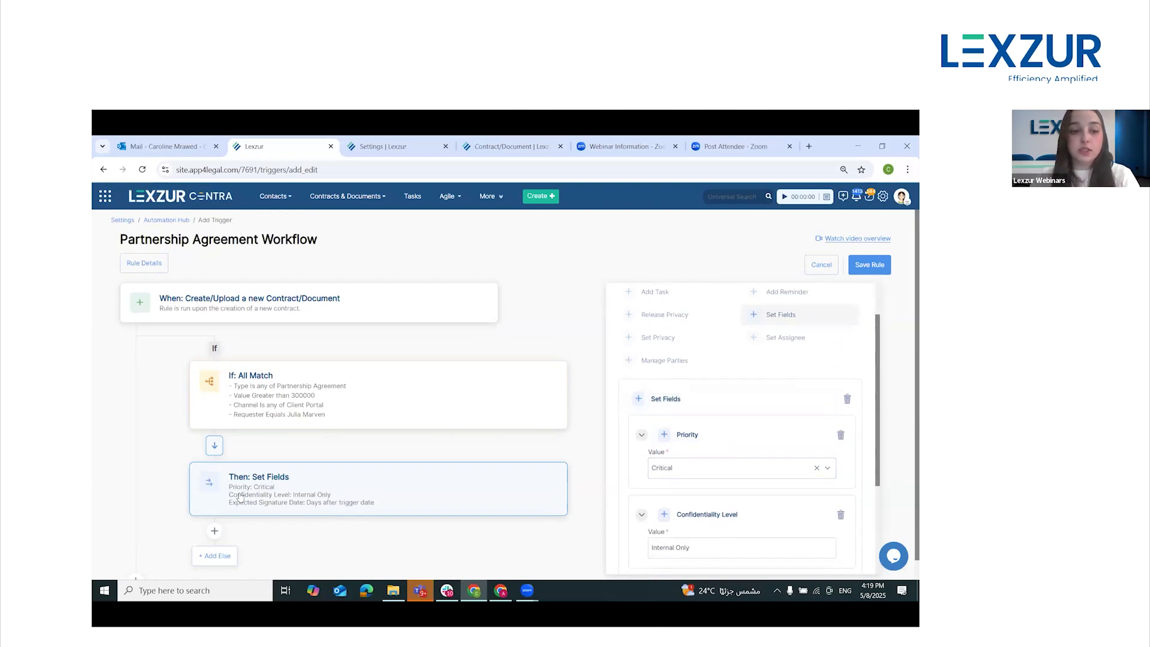
left_click(214, 531)
left_click(249, 562)
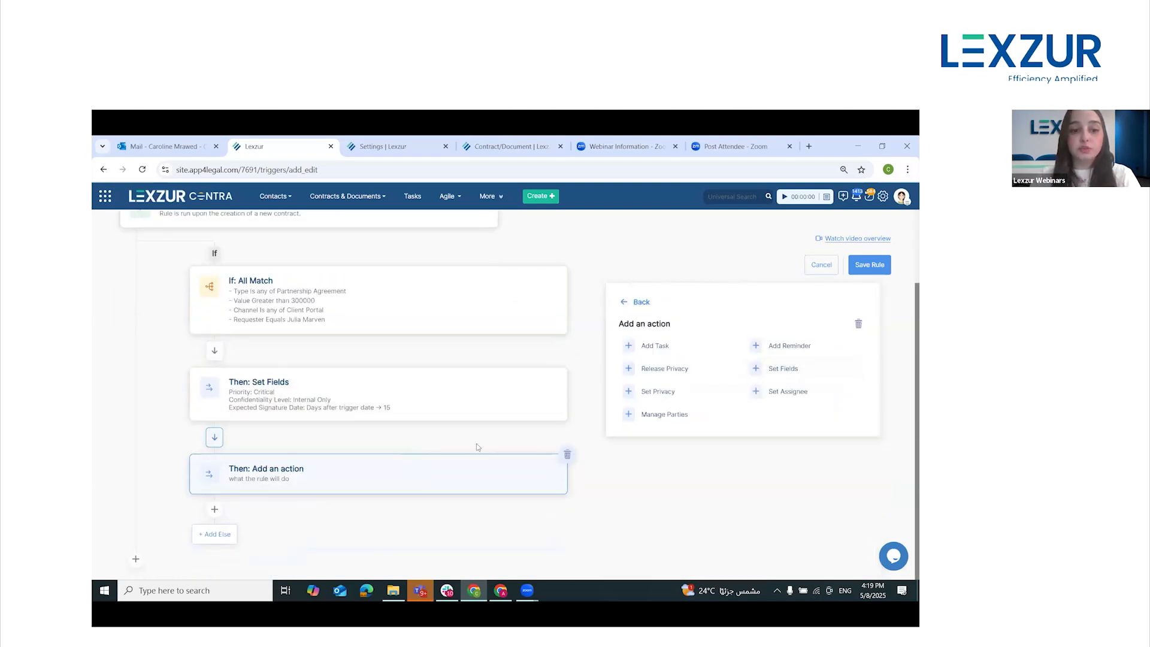
left_click(675, 398)
scroll(728, 440, "down", 1)
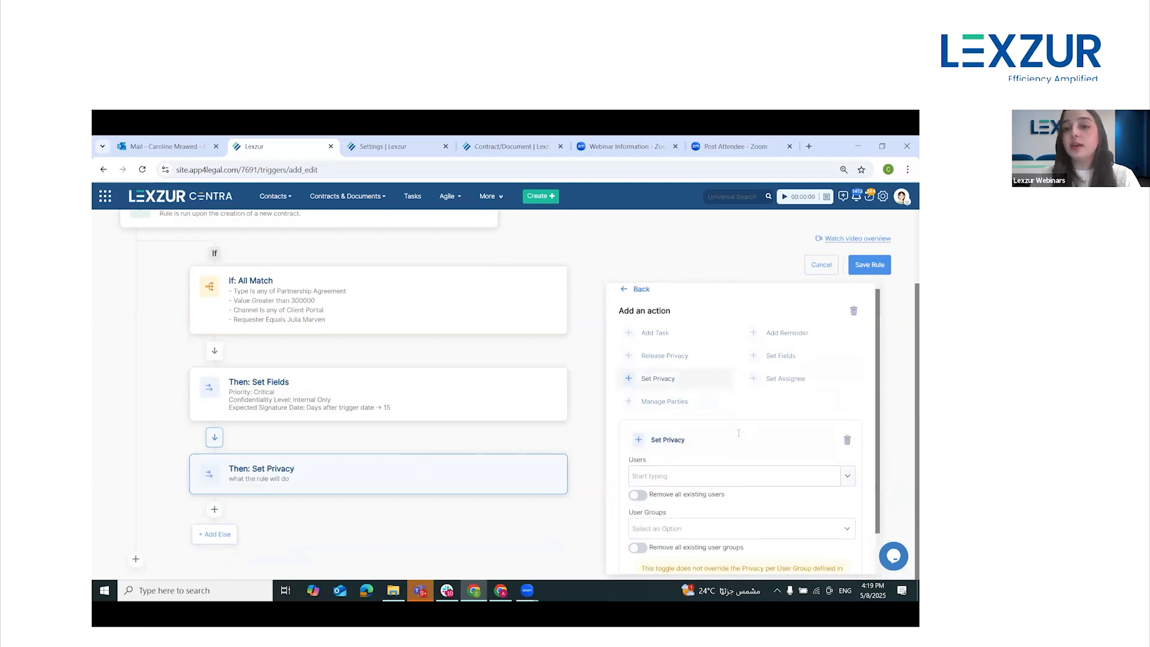
scroll(741, 431, "down", 1)
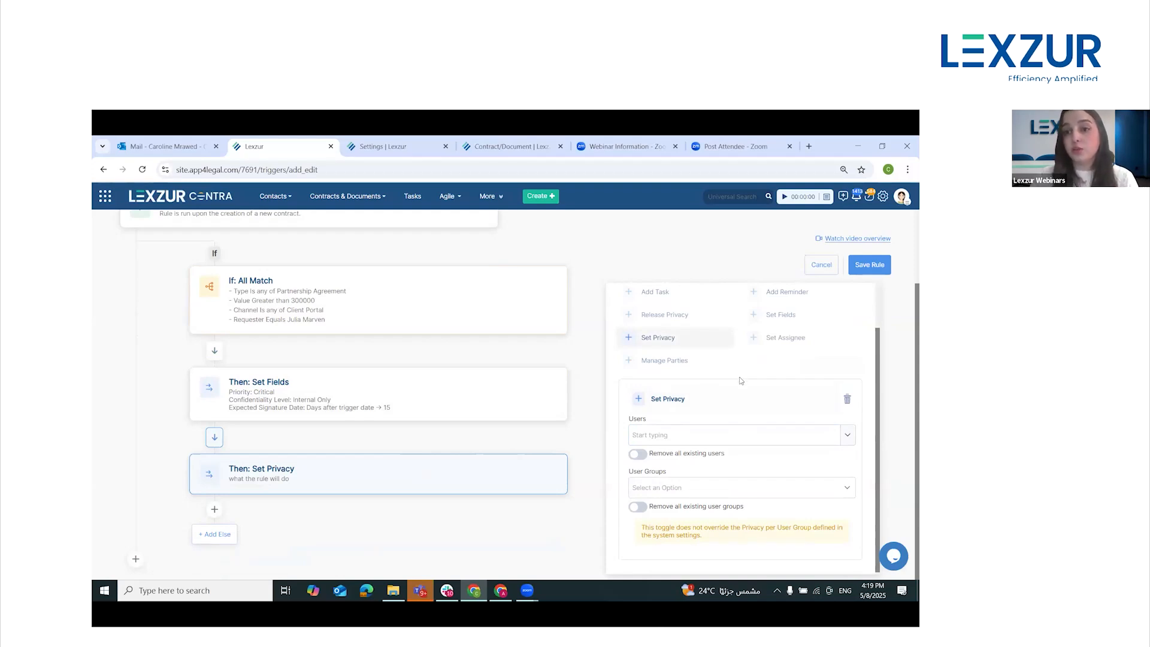
Add the three permitted users by name to the Users field of the Set Privacy action
left_click(696, 435)
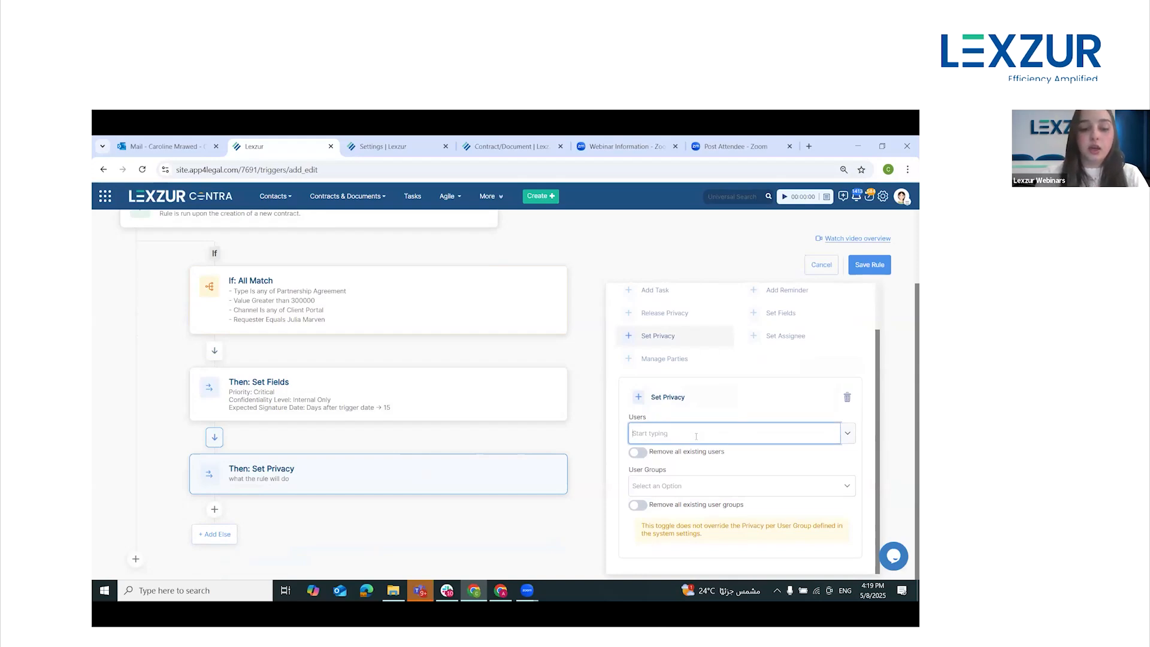
type("car")
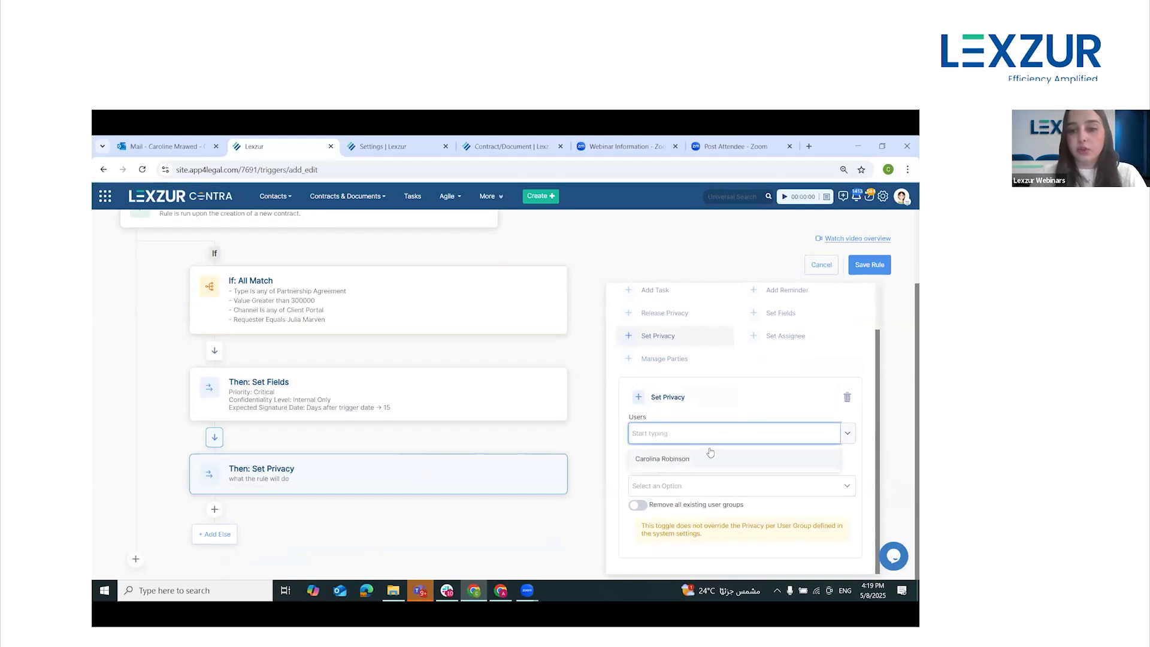
left_click(707, 458)
type("f")
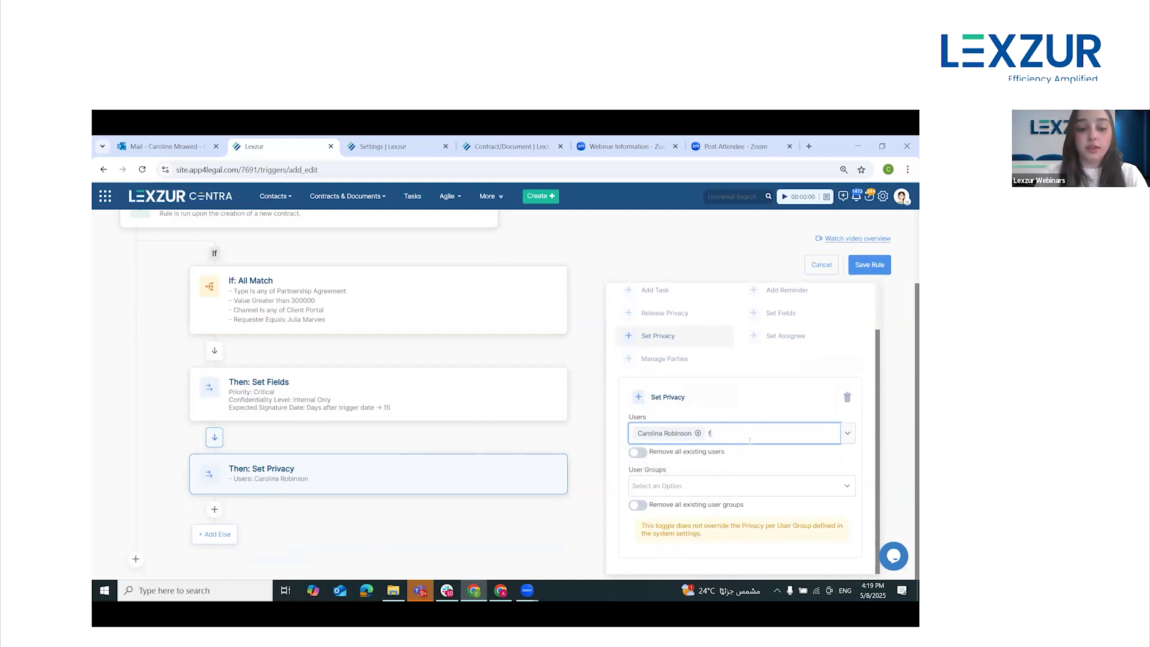
type("ira")
left_click(728, 461)
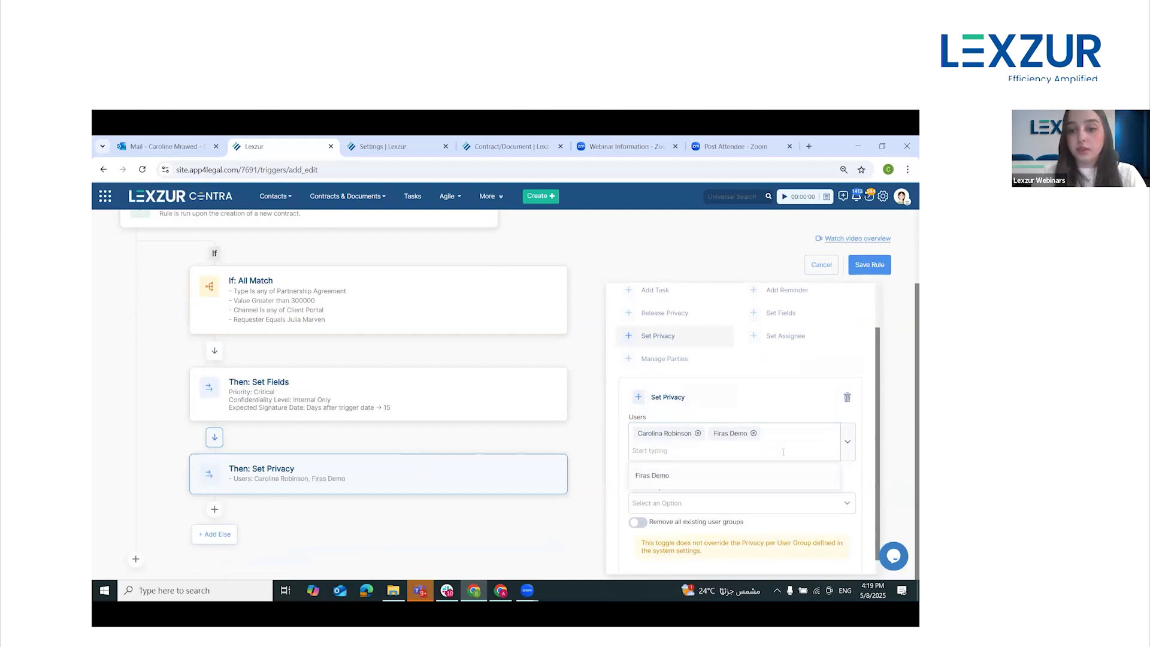
type("jam")
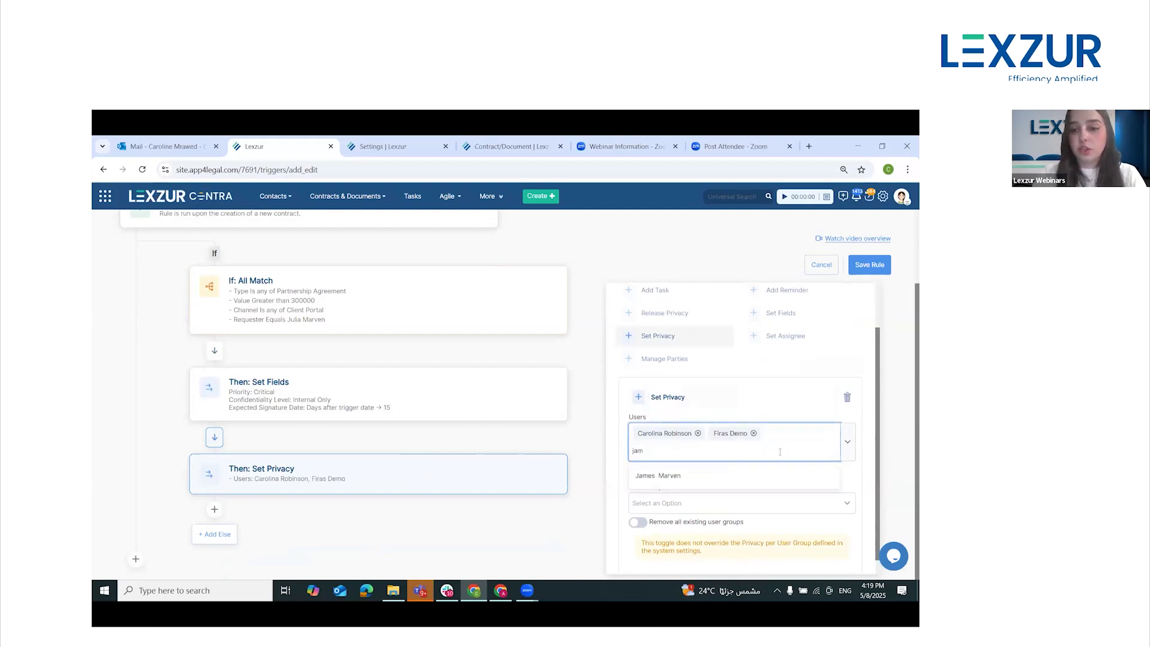
left_click(759, 477)
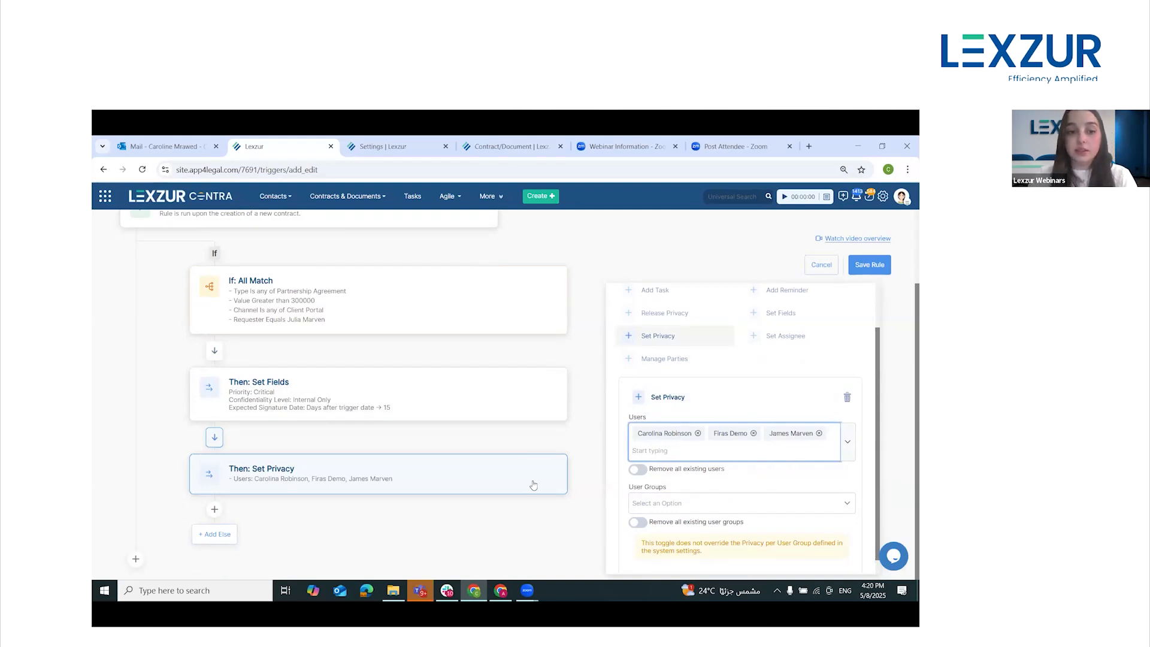
Add a third Then block with the Set Assignee action and set its Assigned Team to Contract Team
left_click(215, 510)
left_click(248, 534)
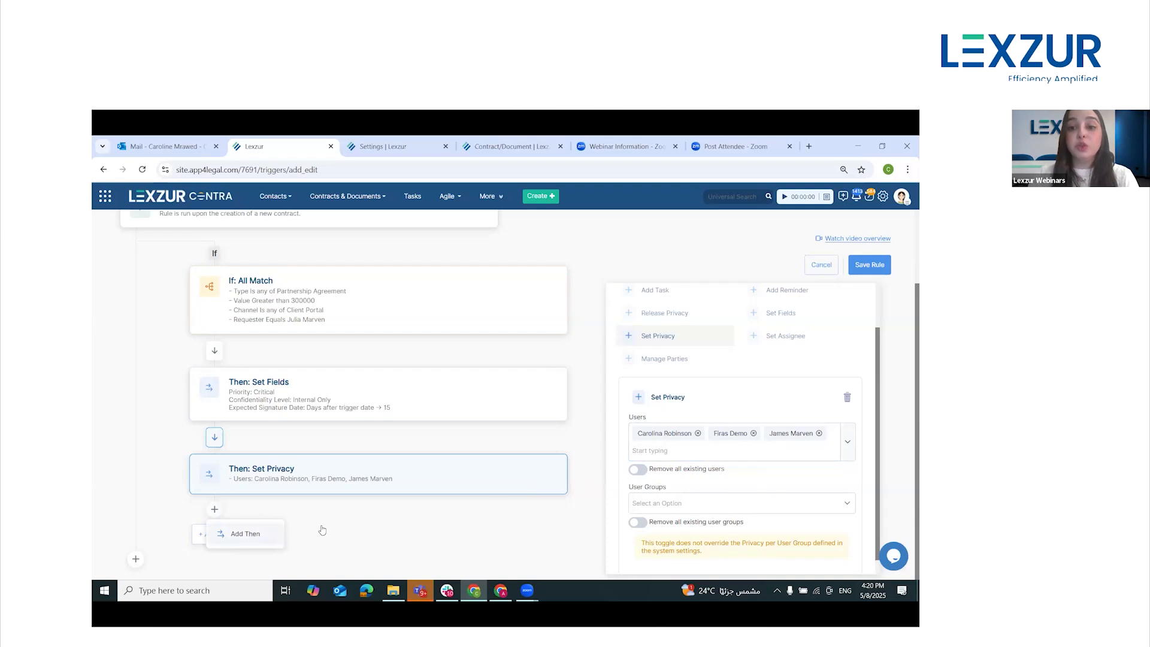
left_click(789, 391)
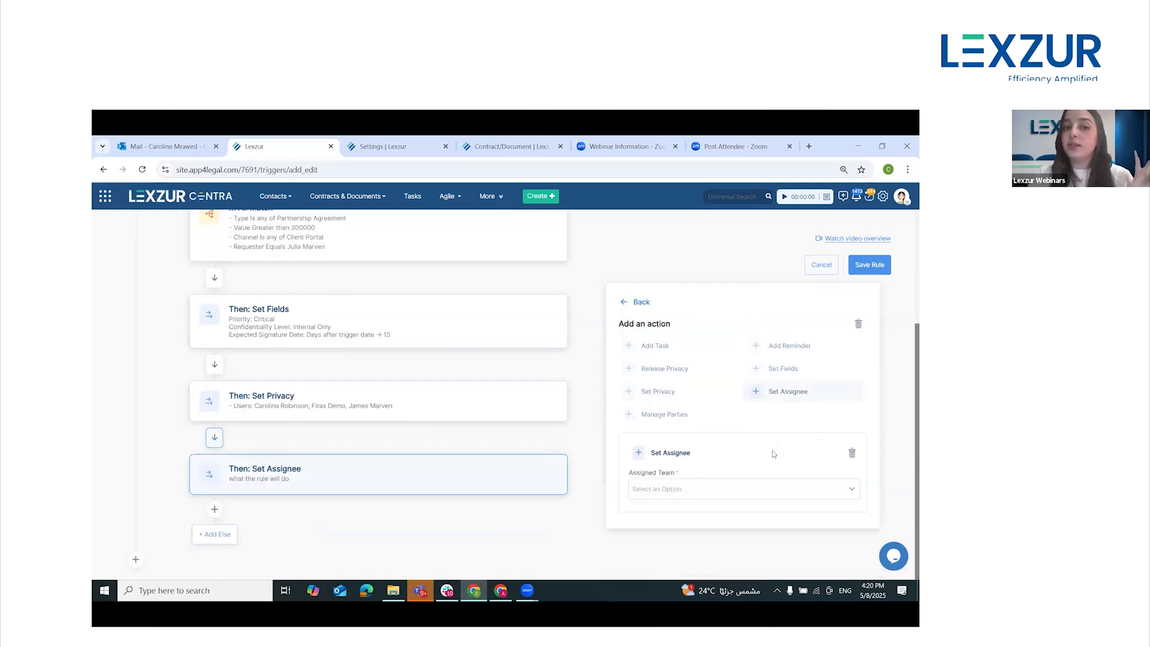
left_click(706, 489)
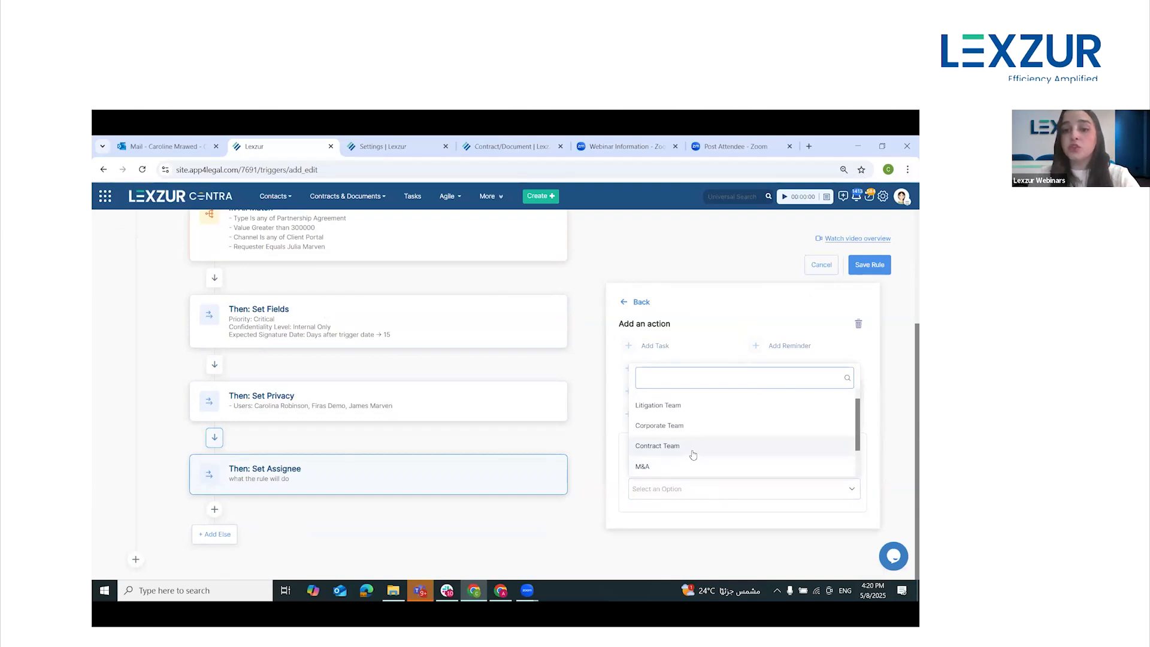
left_click(693, 453)
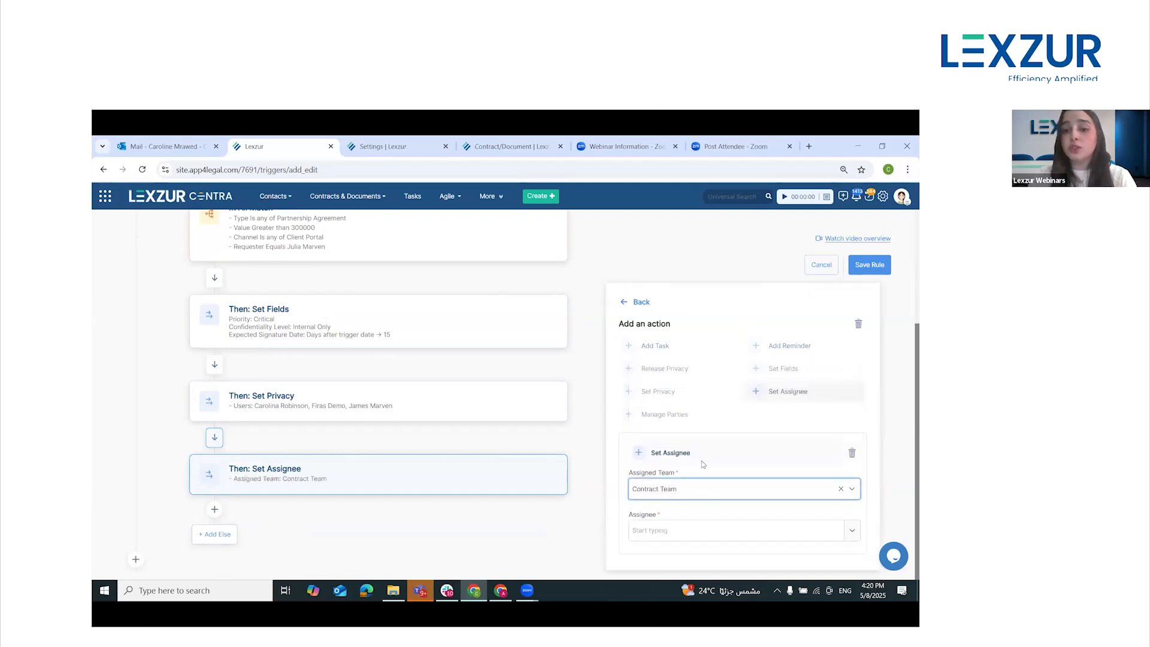
Set the Assignee of the Set Assignee action to the responsible contract team member by name
left_click(685, 531)
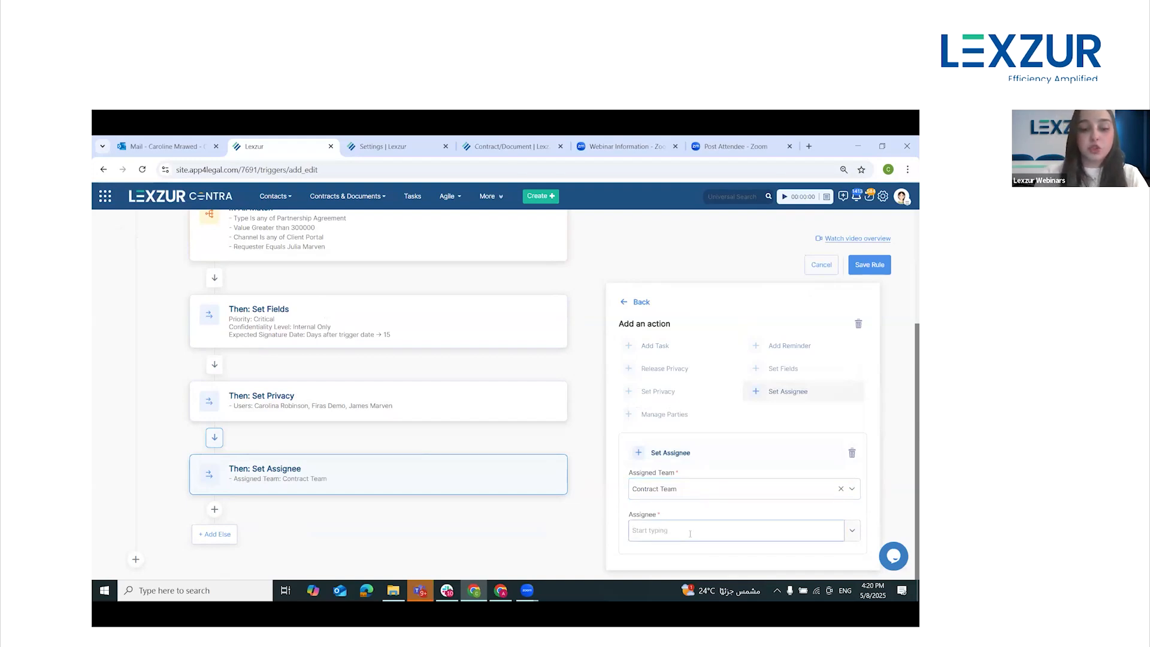
type("ali")
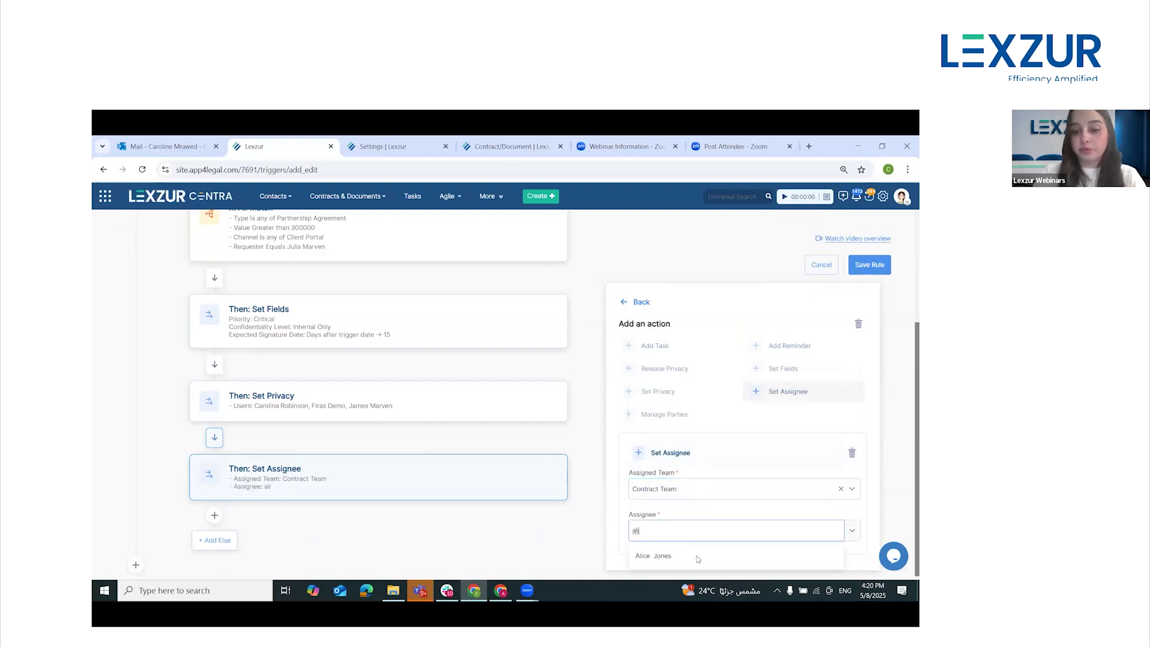
left_click(663, 556)
Add a fourth Then block after Set Assignee and give it the Add Task action
scroll(359, 512, "down", 1)
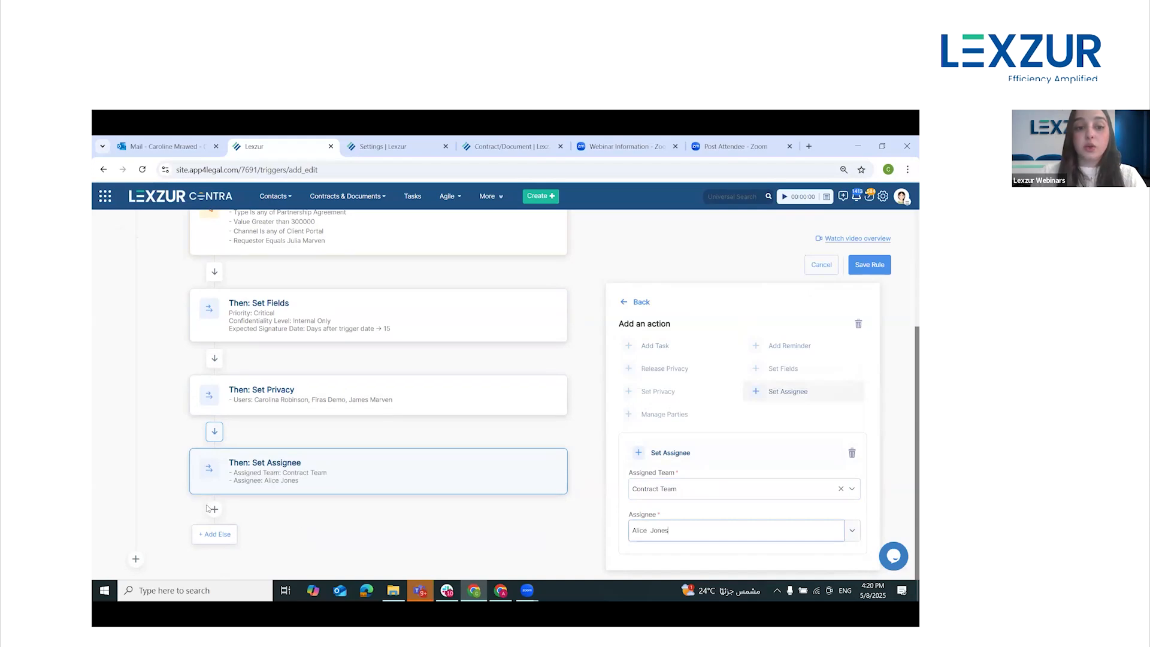
left_click(214, 509)
left_click(231, 533)
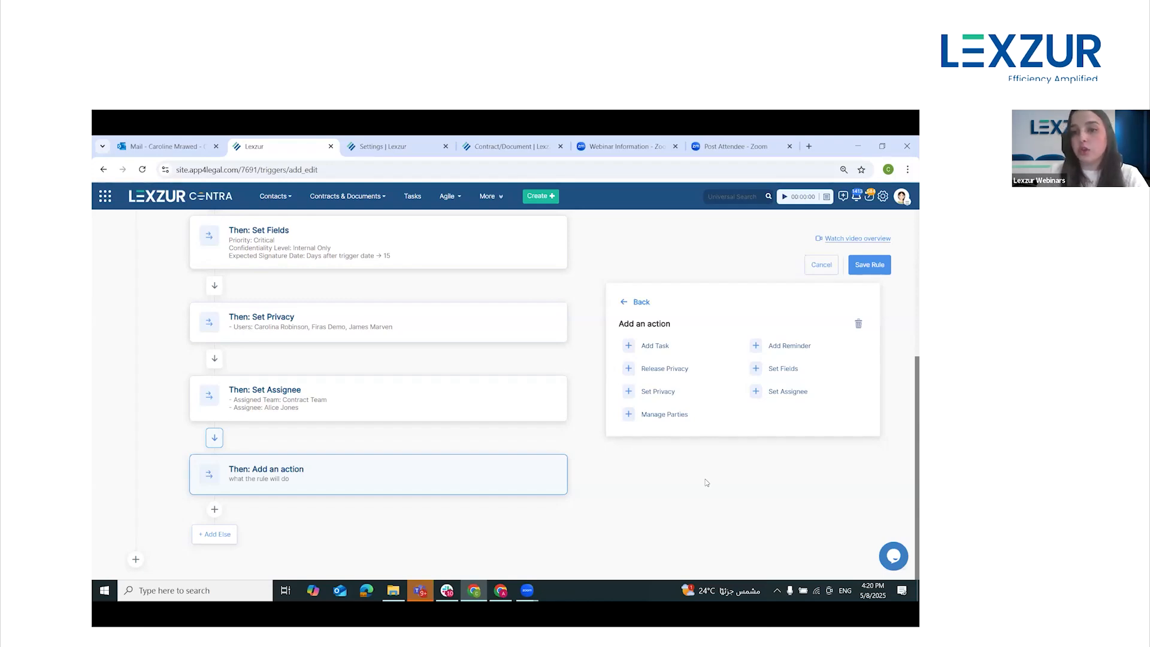
left_click(660, 348)
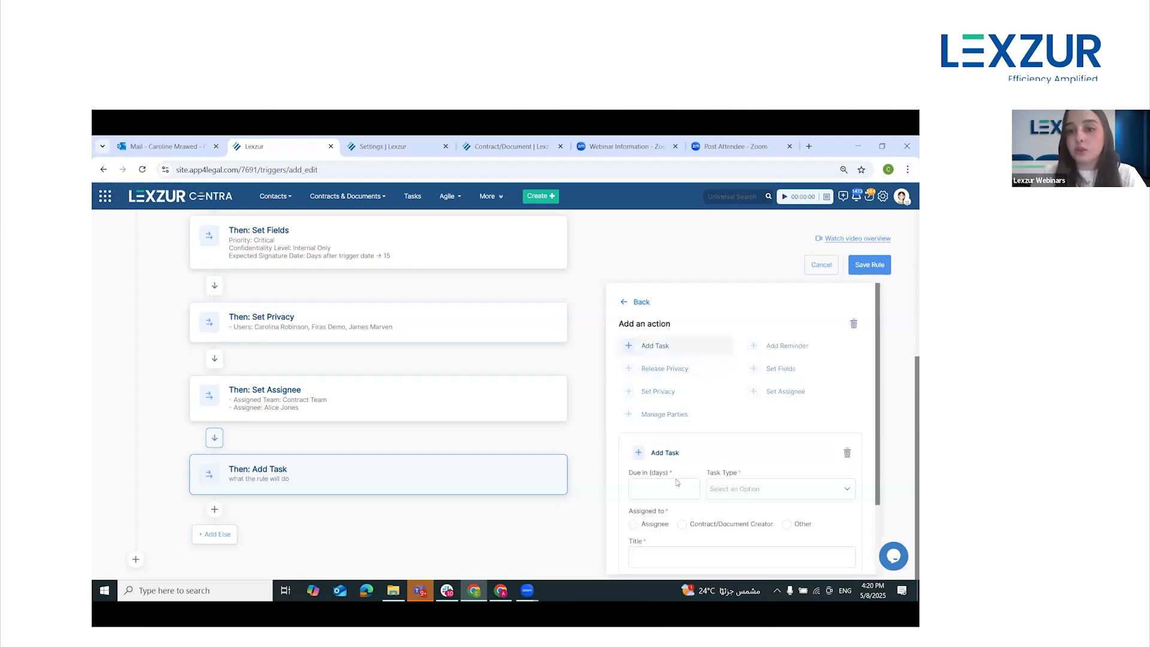
Set the new task to be due in 3 days with the task type review
scroll(677, 472, "down", 1)
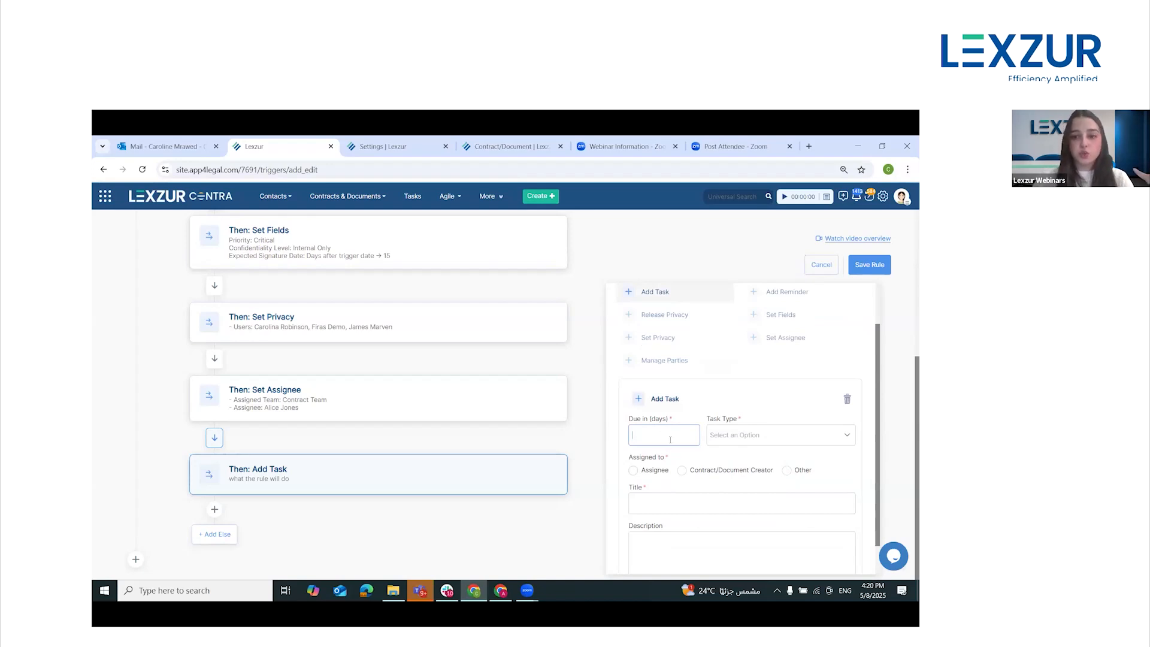
left_click(716, 439)
type("re")
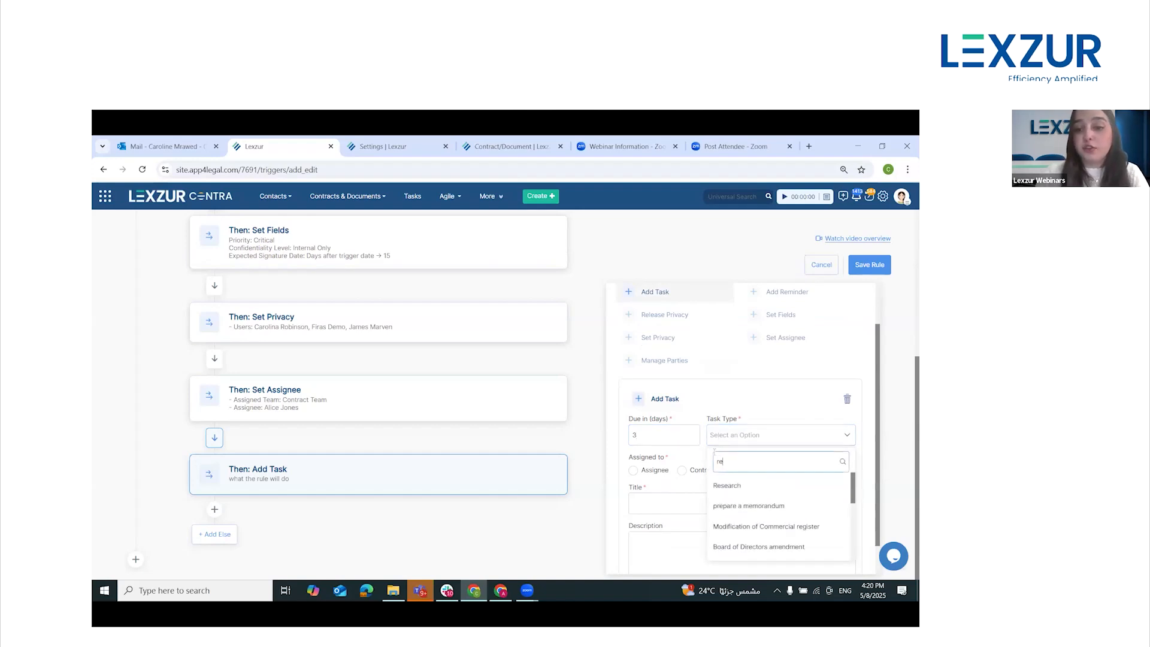
type("v")
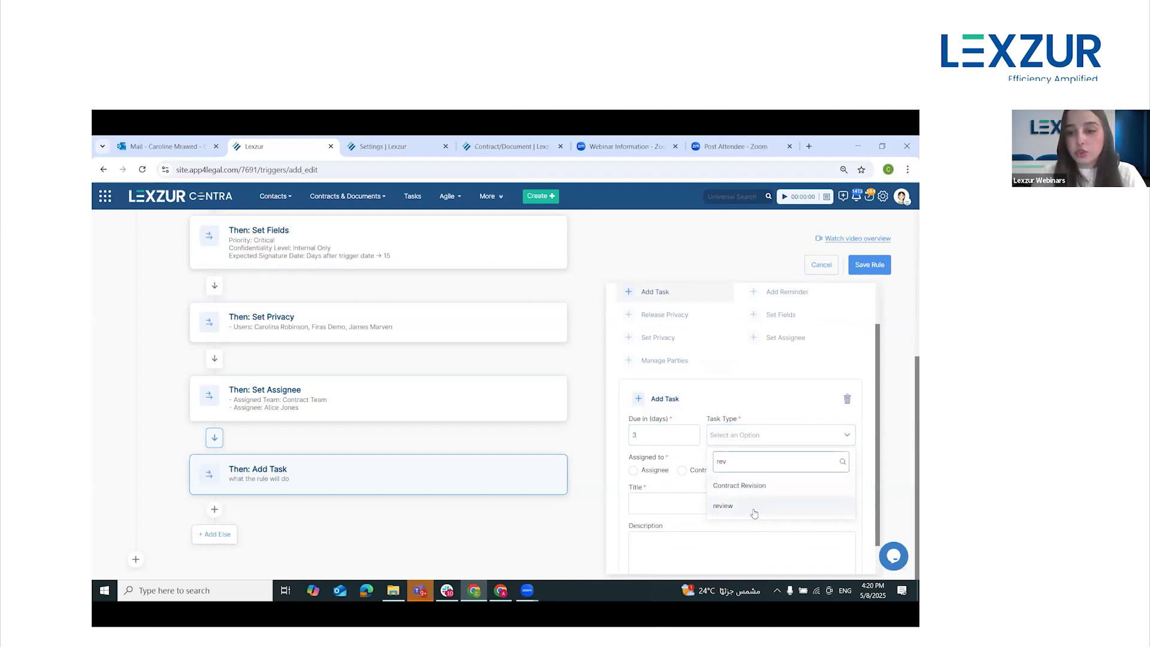
left_click(753, 510)
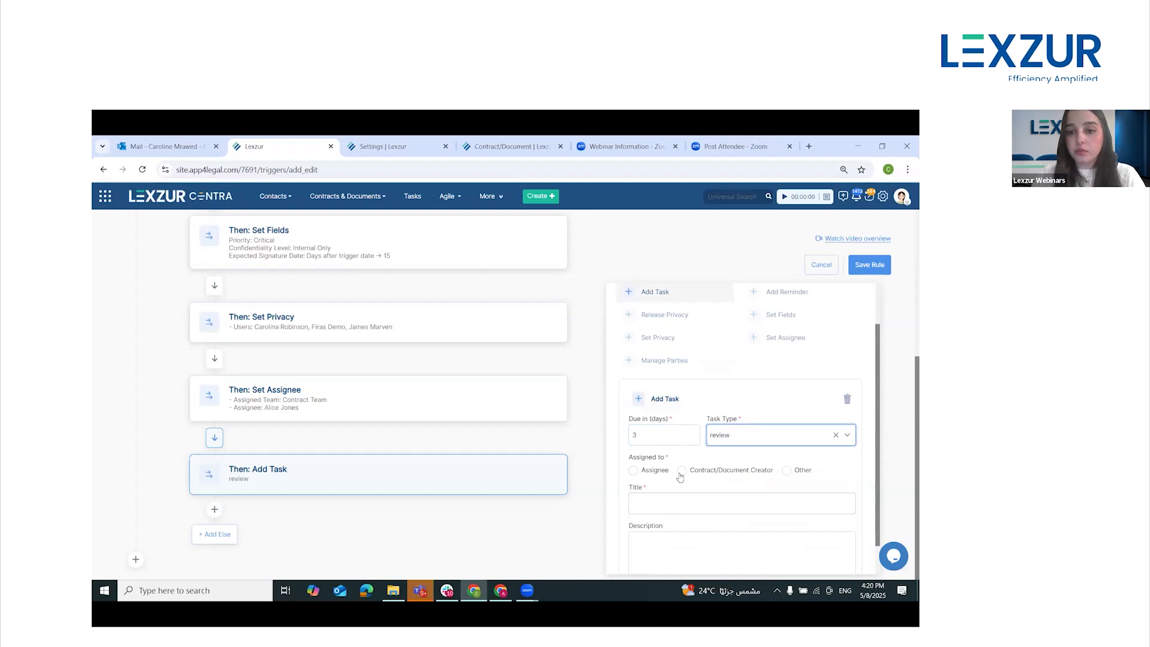
Assign the review task to Other and select the responsible user by name
left_click(787, 471)
scroll(697, 502, "down", 2)
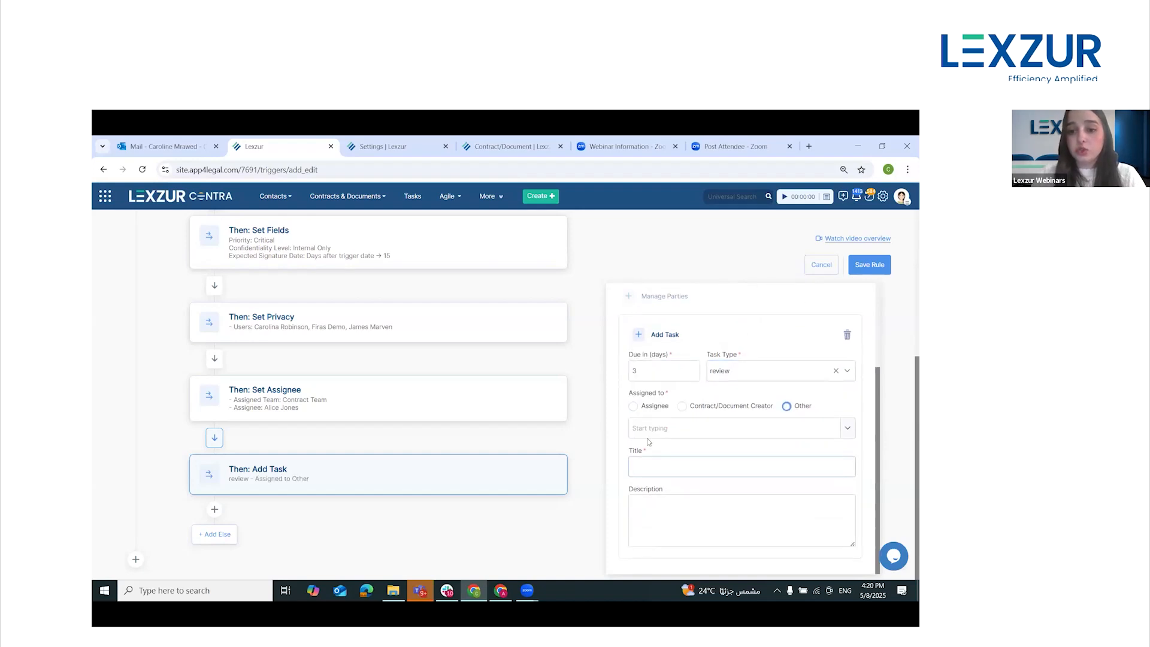
double_click(647, 433)
type("car")
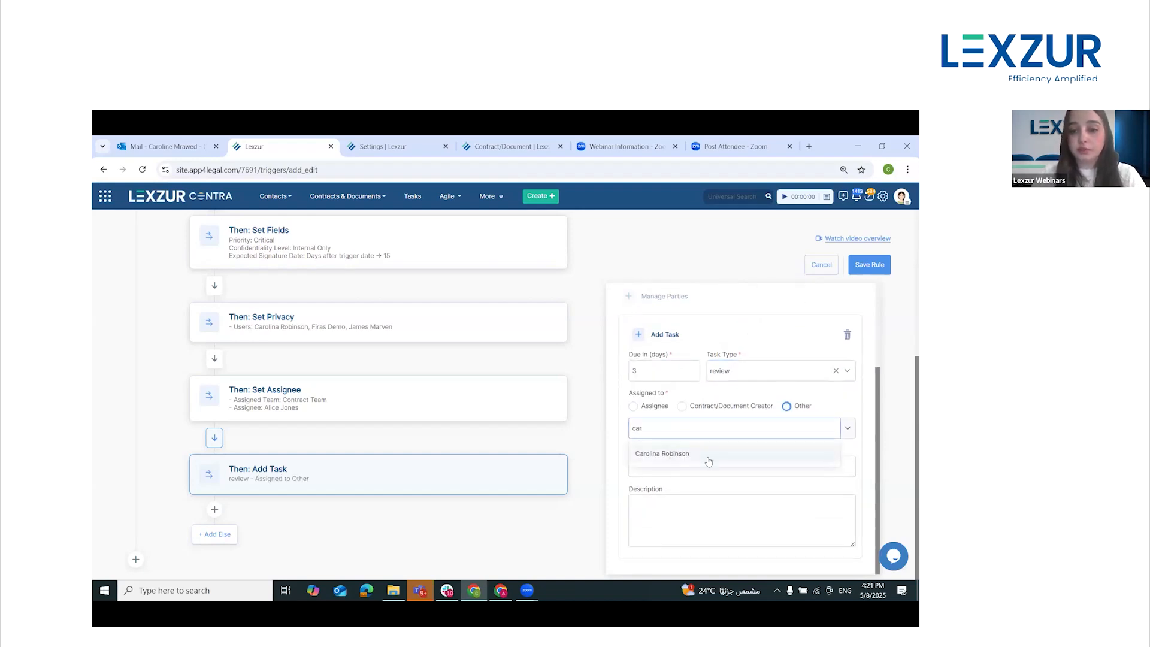
left_click(709, 461)
Title the review task "Legal Review for partnership agreement"
left_click(674, 469)
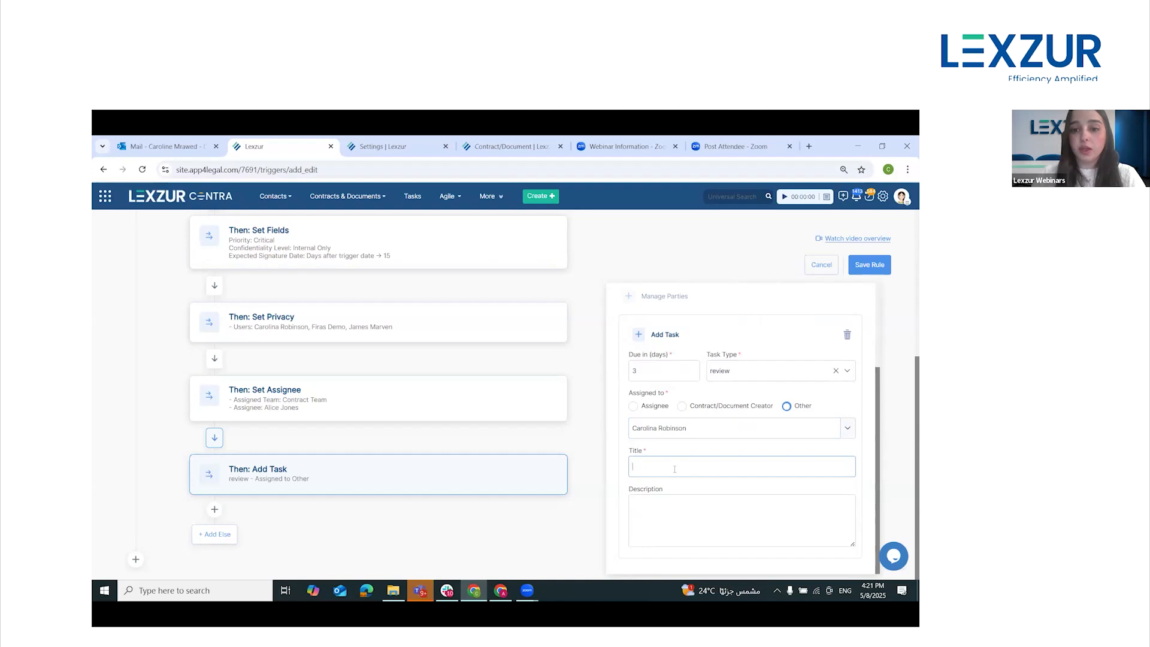
type("Le")
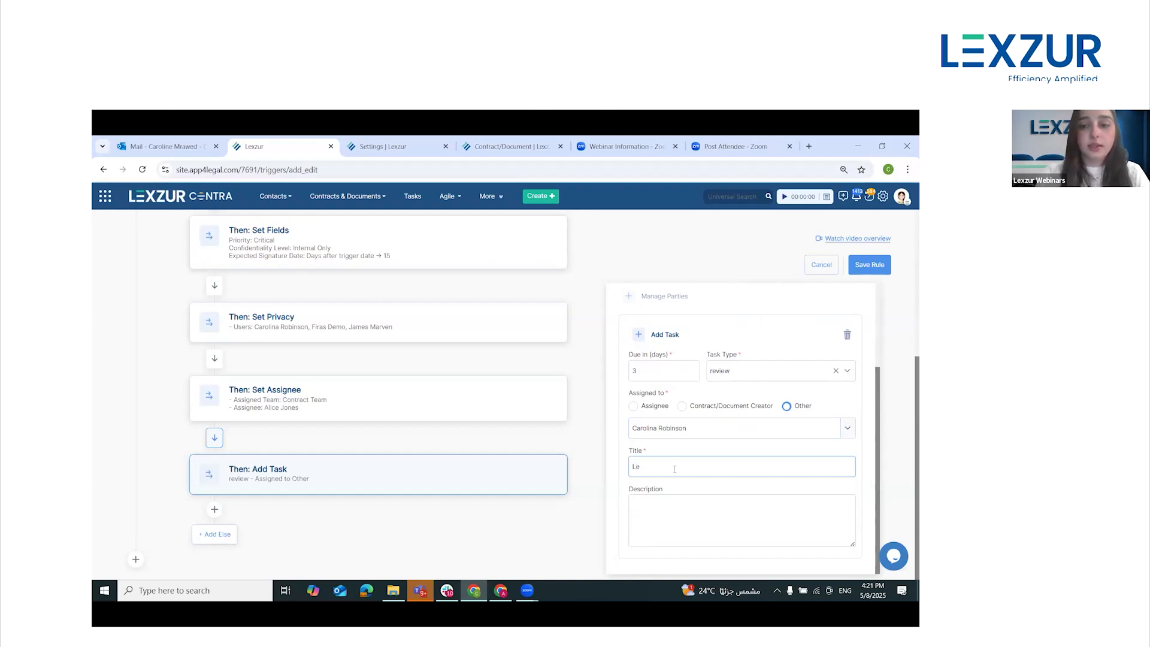
type("gal Review fo")
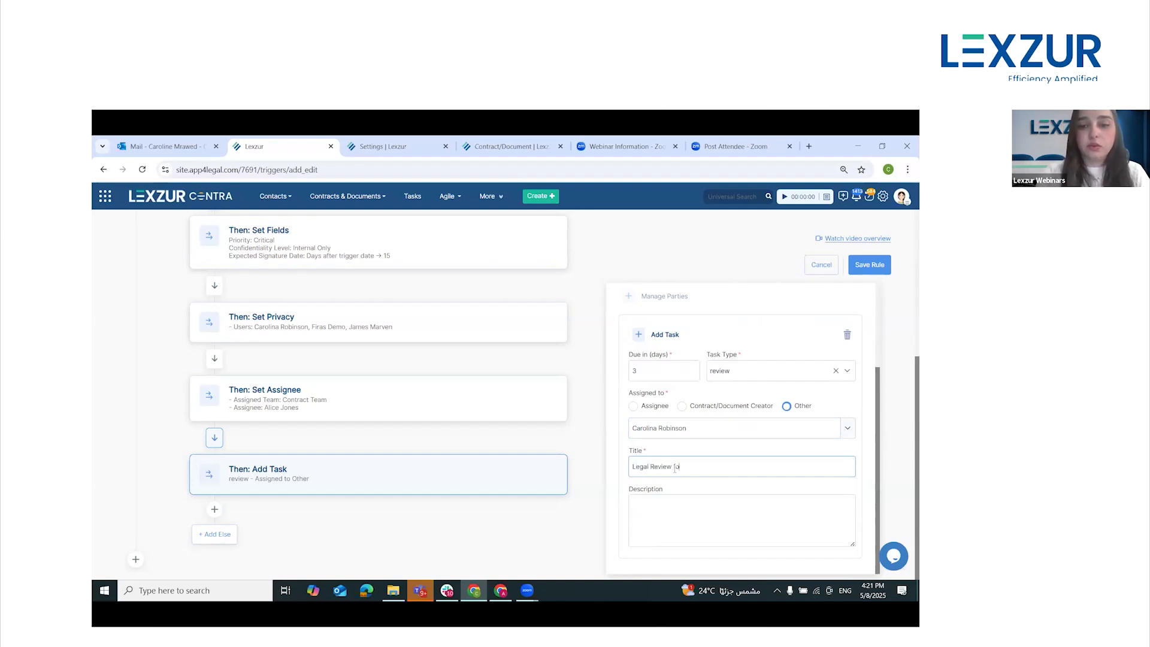
type("r partnershi")
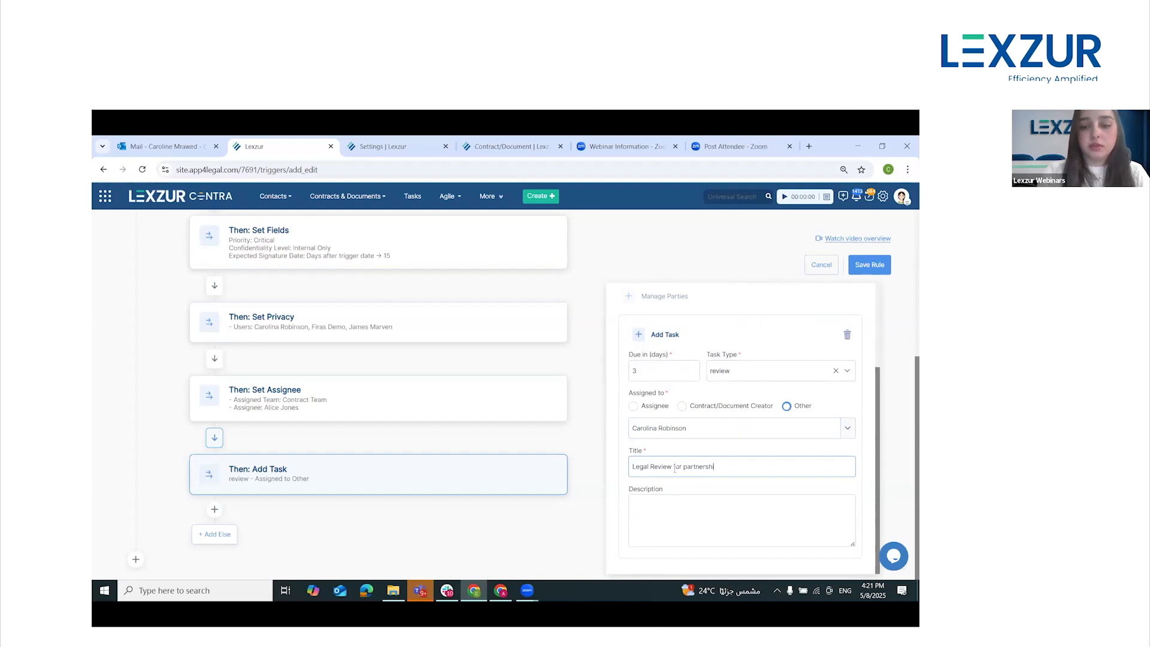
type("p agreement")
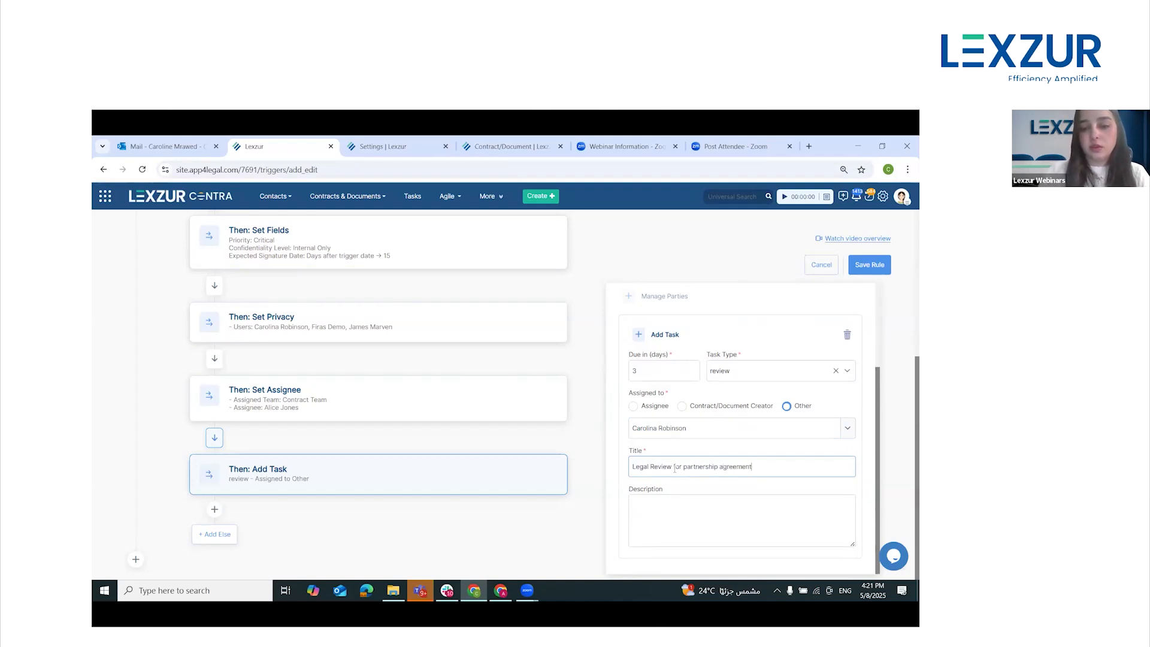
Add a fifth Then block after the review task with another Add Task action
left_click(214, 509)
left_click(246, 534)
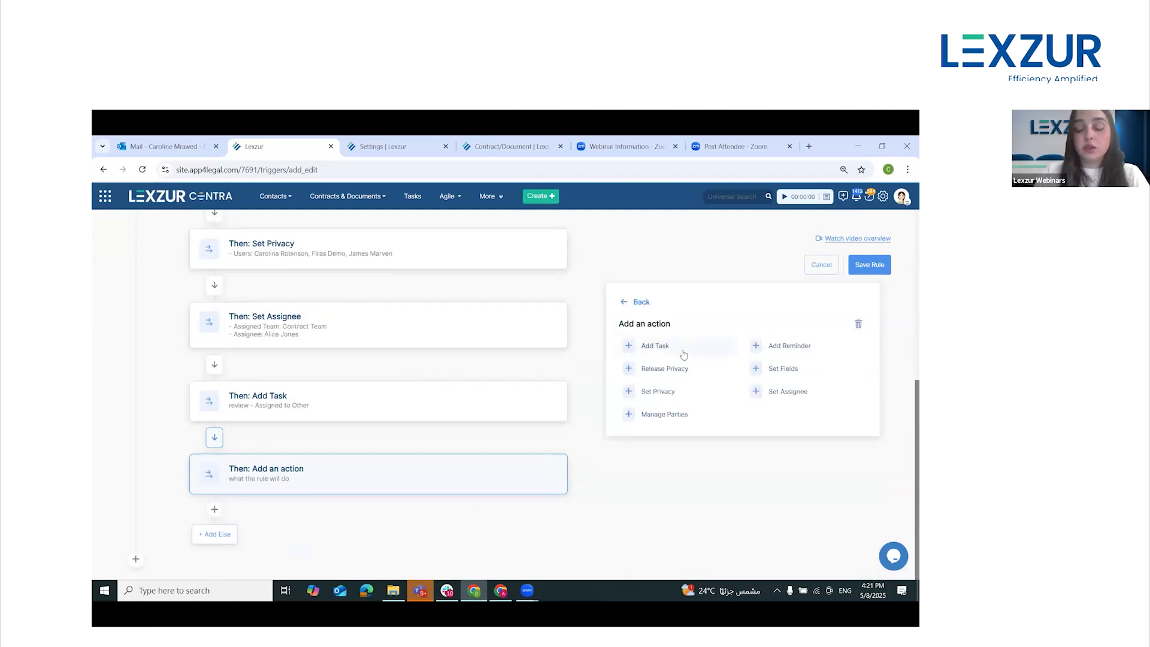
left_click(683, 355)
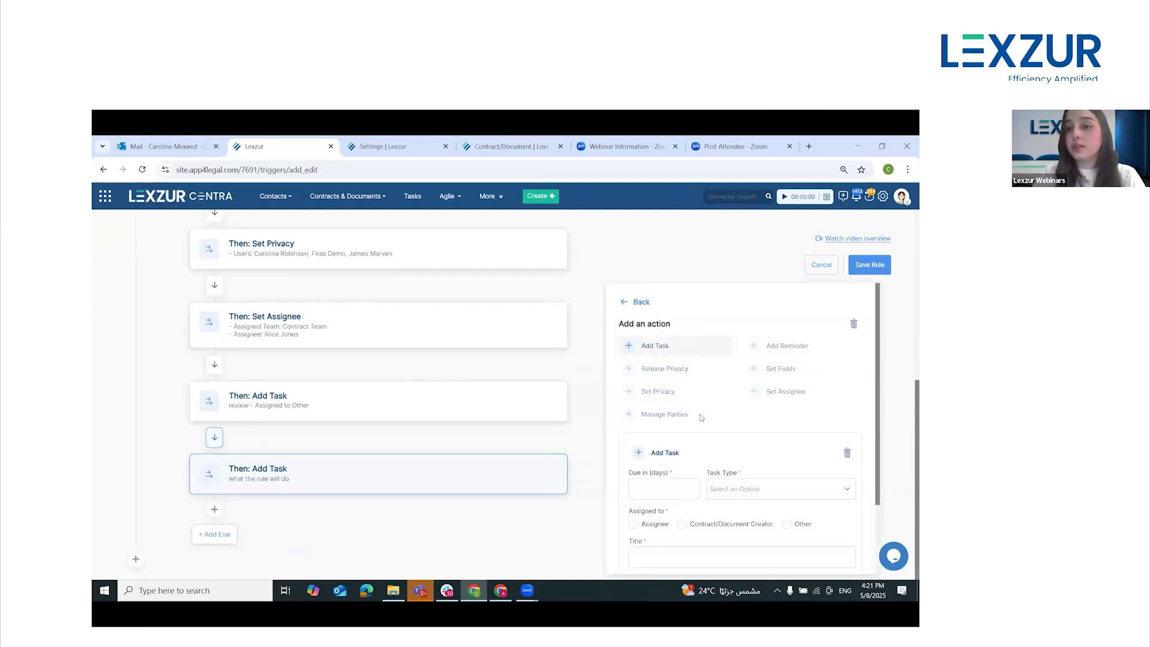
Set the second task to be due in 10 days with the task type Financial task
scroll(753, 474, "down", 1)
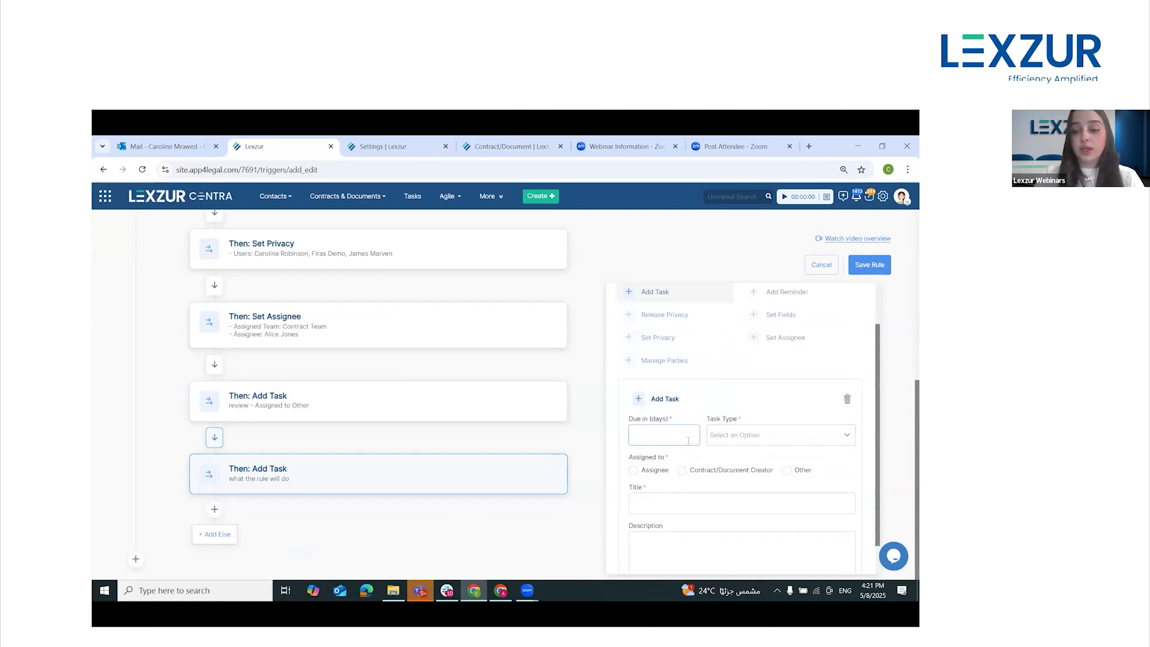
type("10")
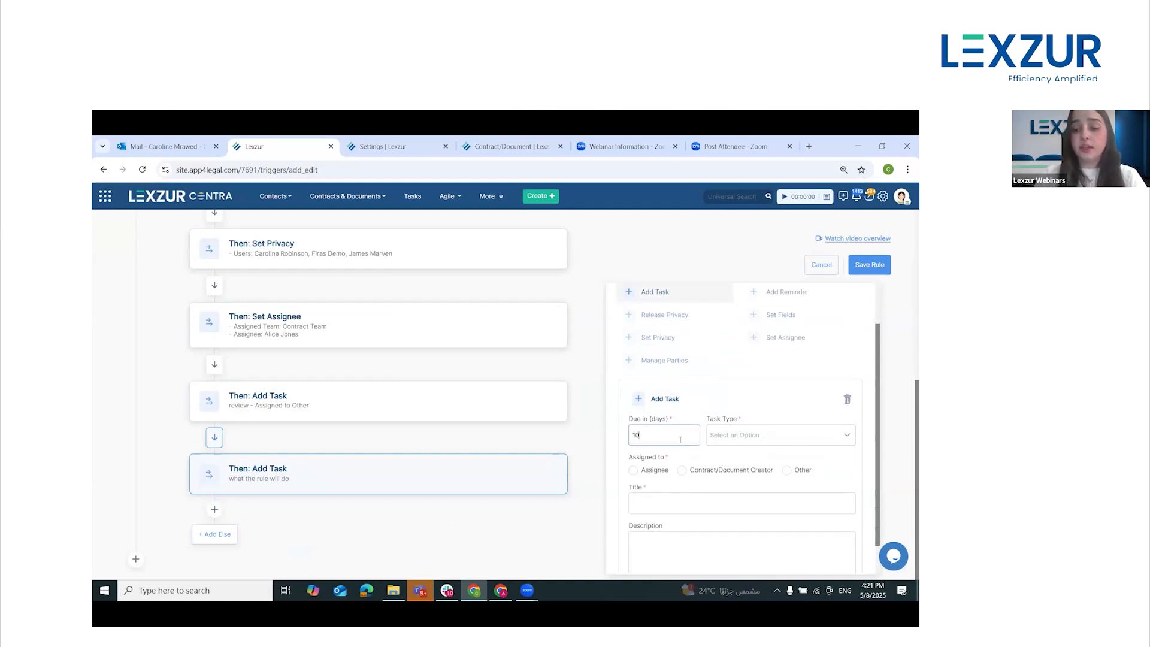
left_click(727, 440)
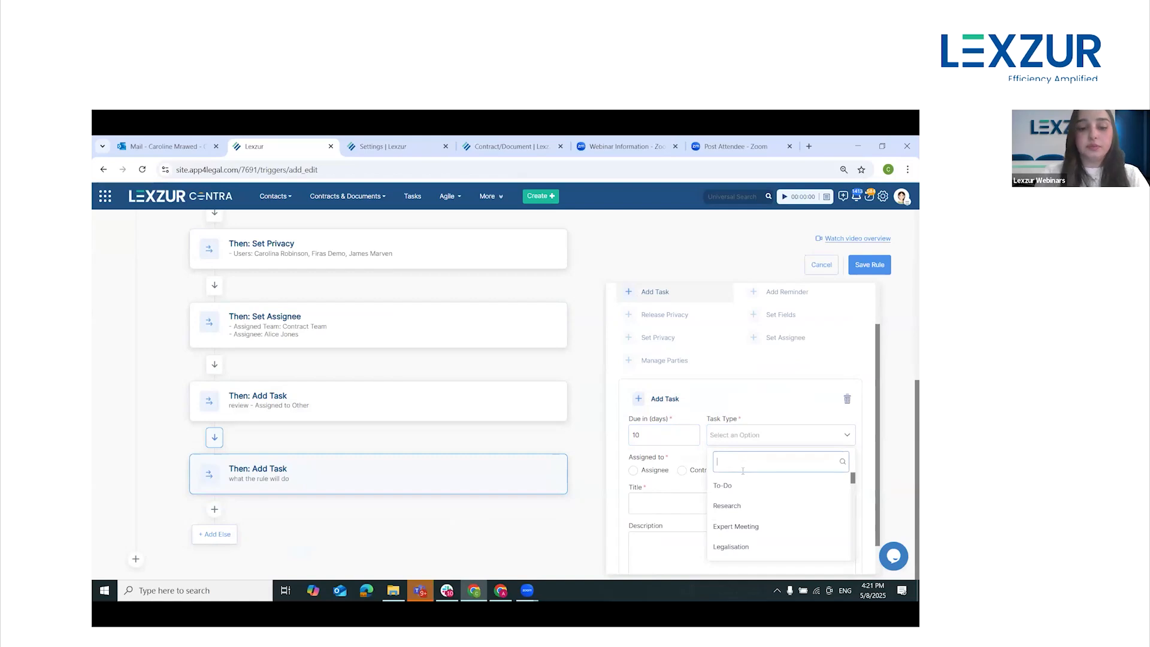
type("fin")
left_click(742, 487)
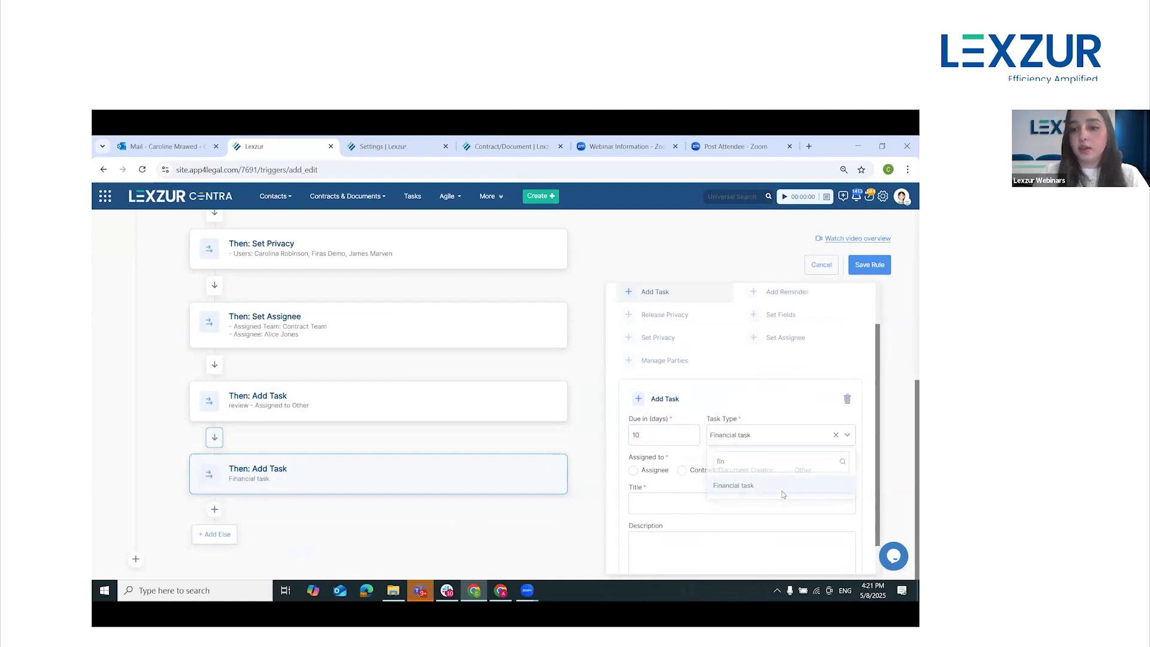
Assign the financial task to Other with the responsible user's name and title it "Risk Assessment"
left_click(788, 470)
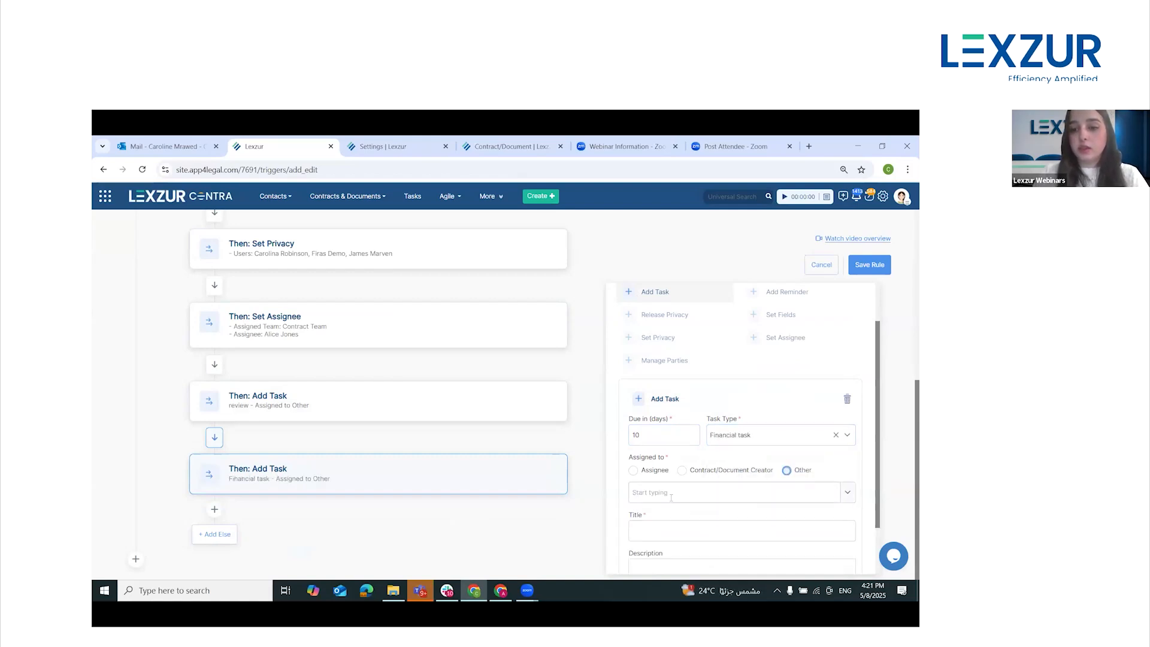
type("alee")
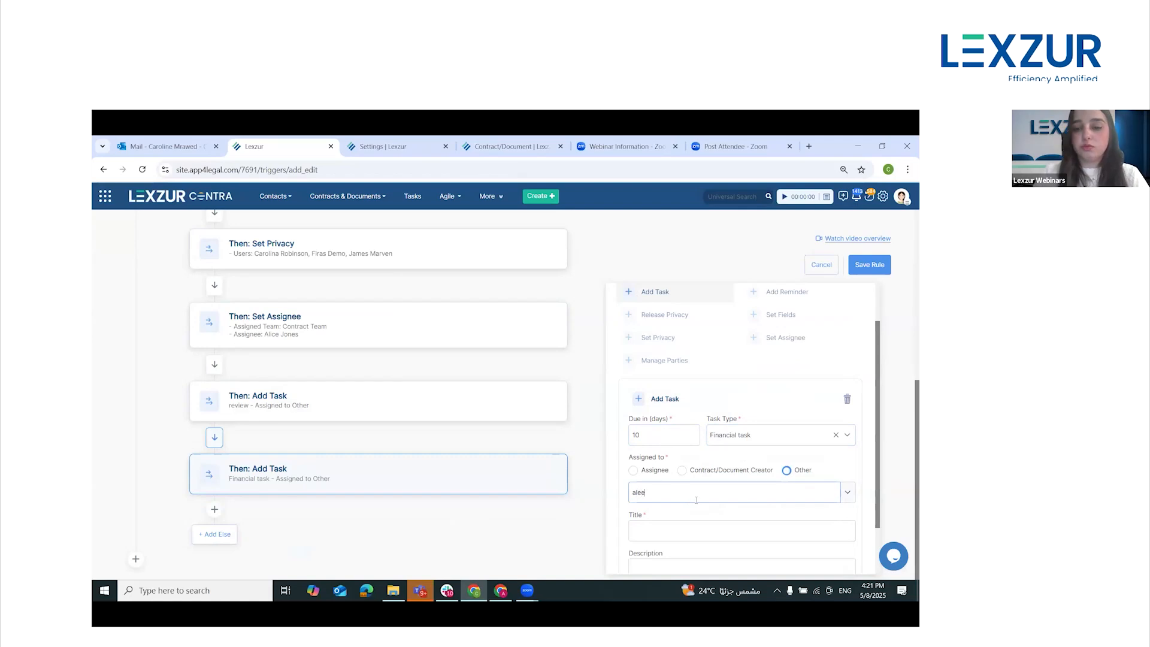
left_click(683, 518)
scroll(659, 496, "down", 2)
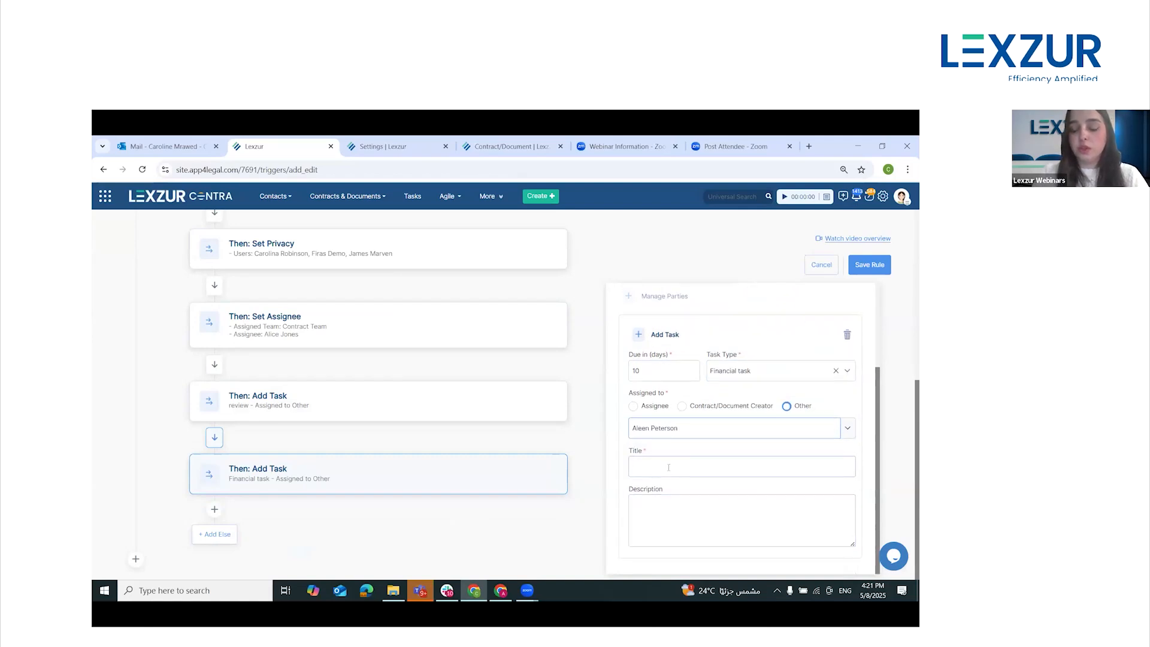
left_click(668, 467)
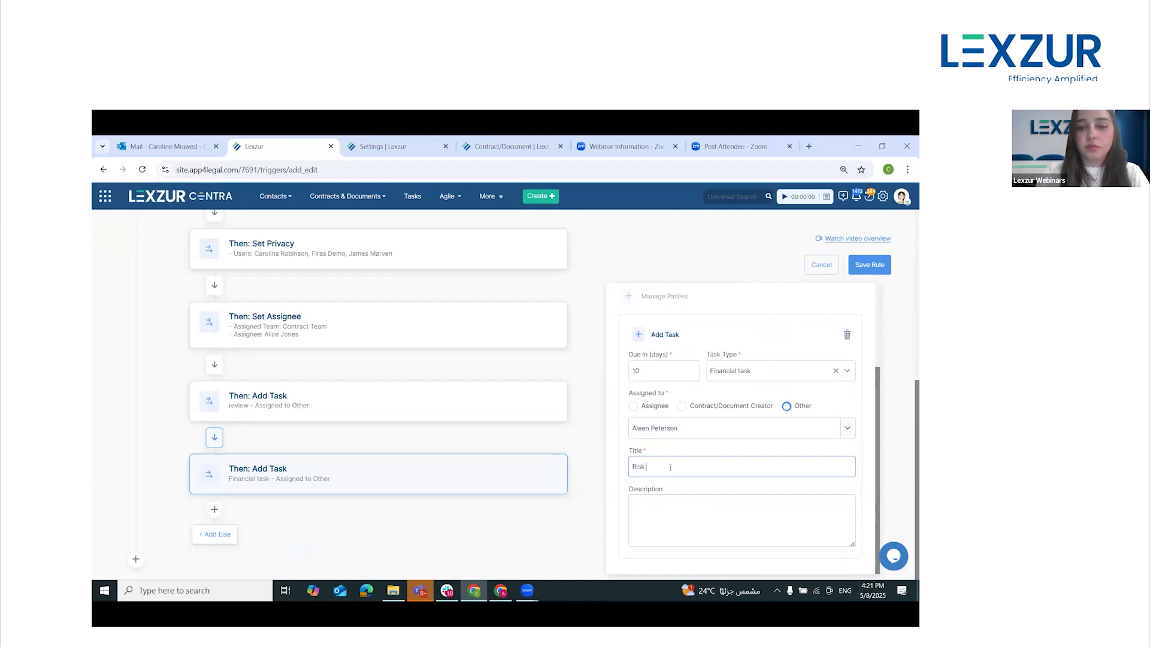
type("Assessment")
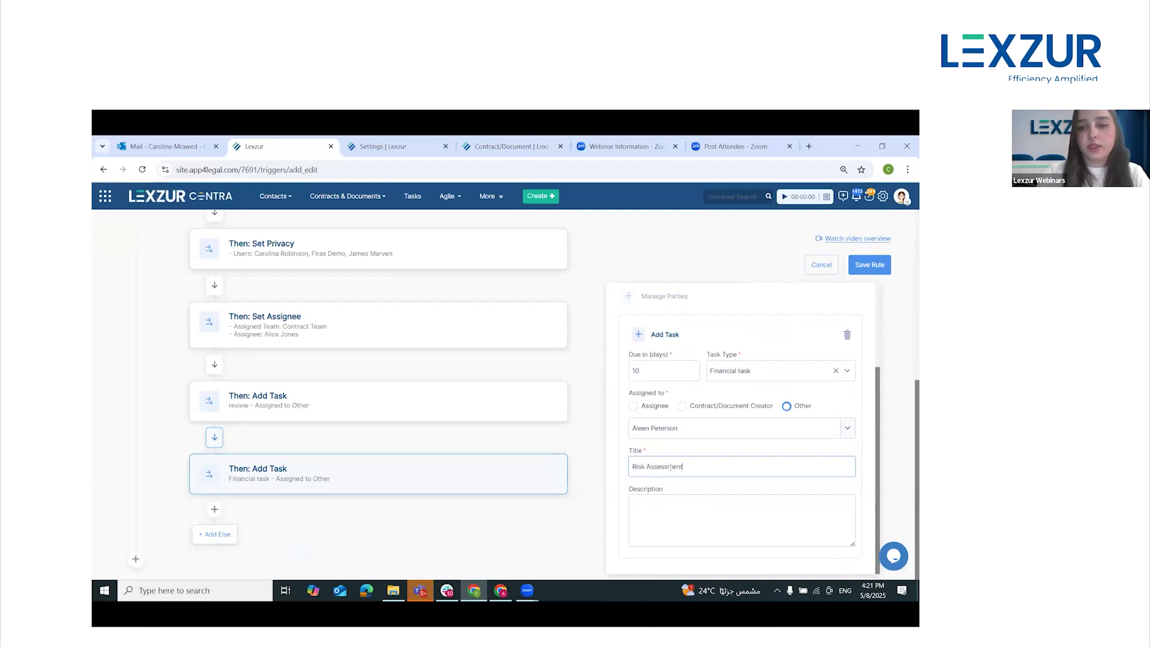
Add a sixth Then block after the financial task and give it the Add Reminder action
left_click(215, 510)
left_click(267, 535)
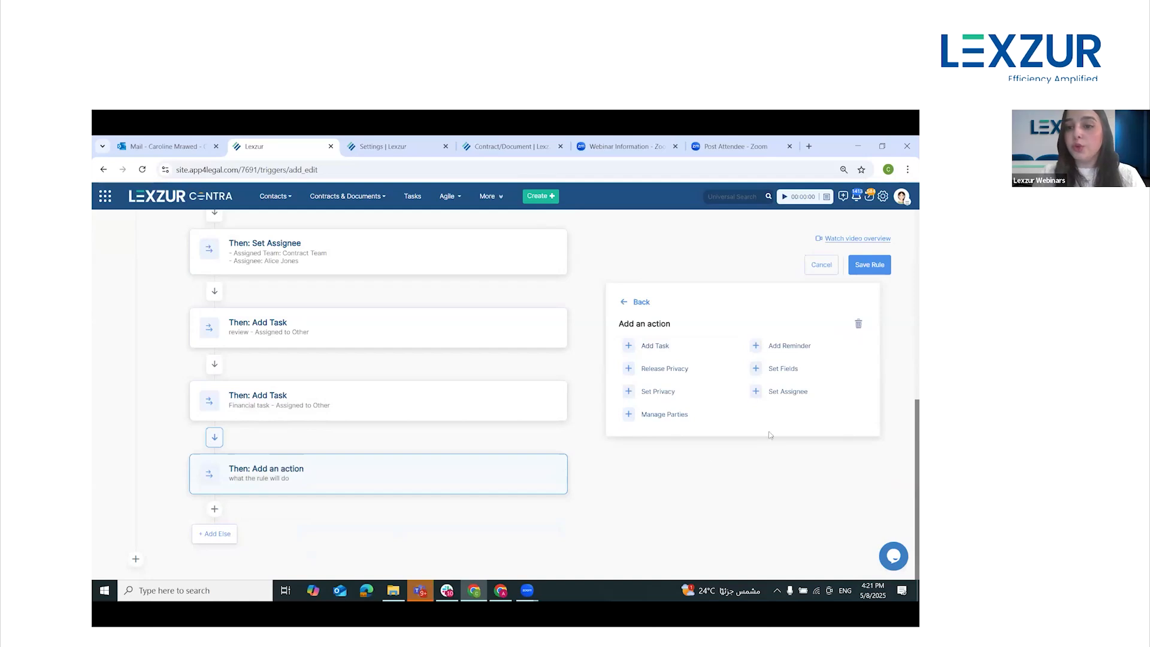
left_click(781, 346)
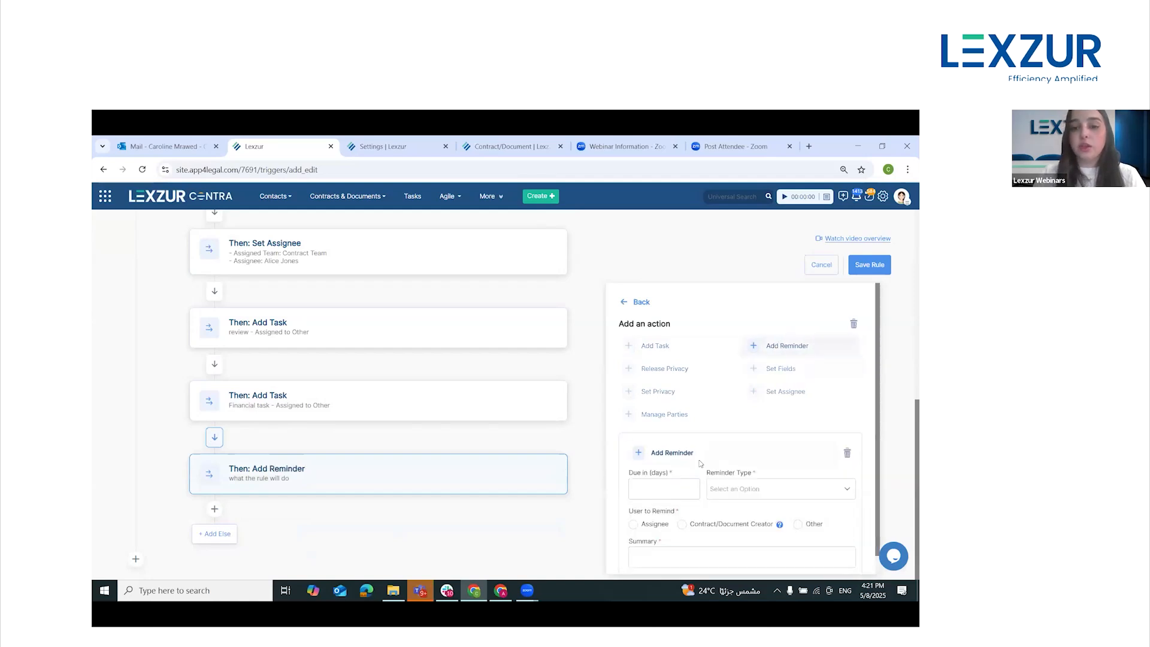
Set the reminder to be due in 2 days with the reminder type Reminder
scroll(699, 463, "down", 1)
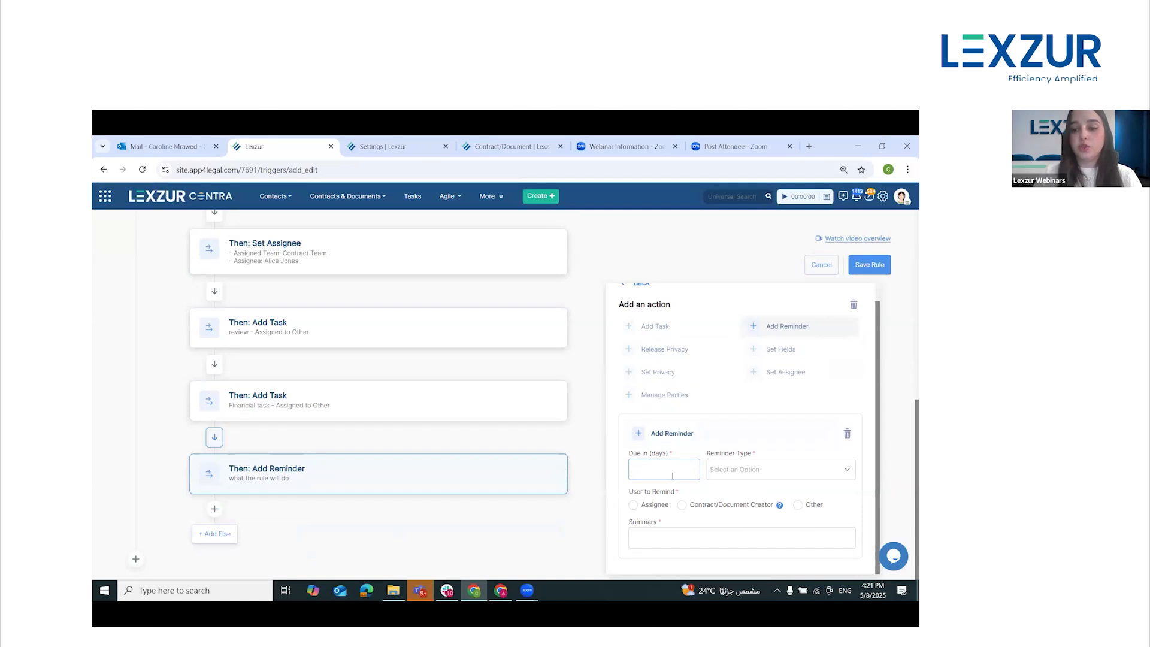
left_click(756, 471)
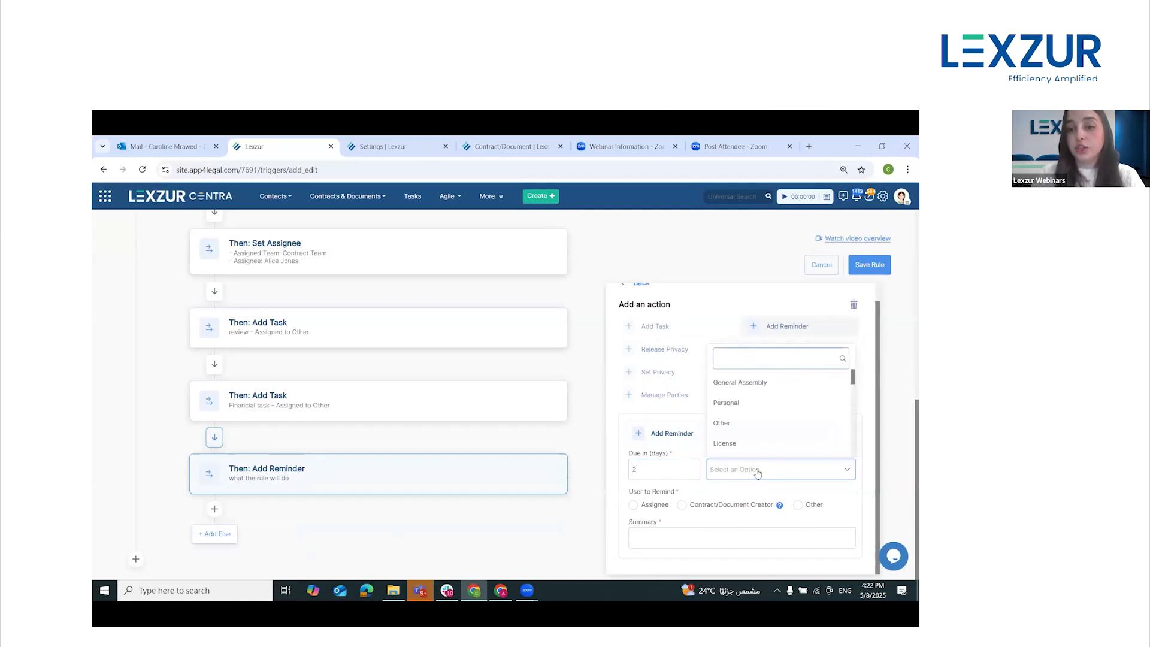
type("ren")
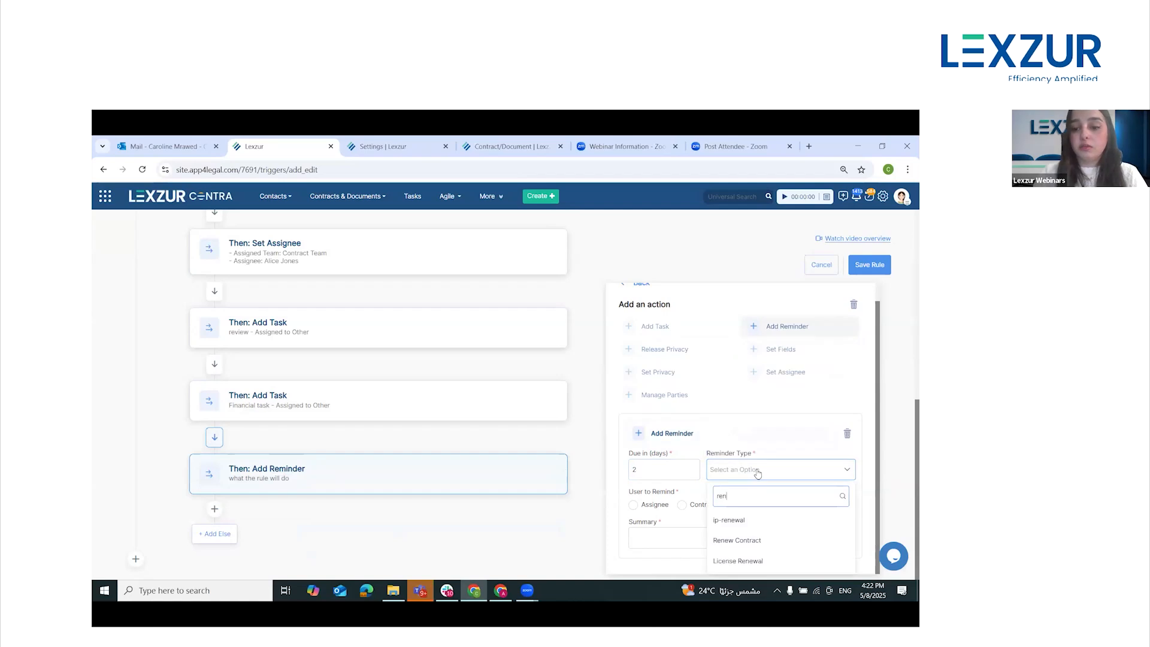
key("BackSpace")
type("m")
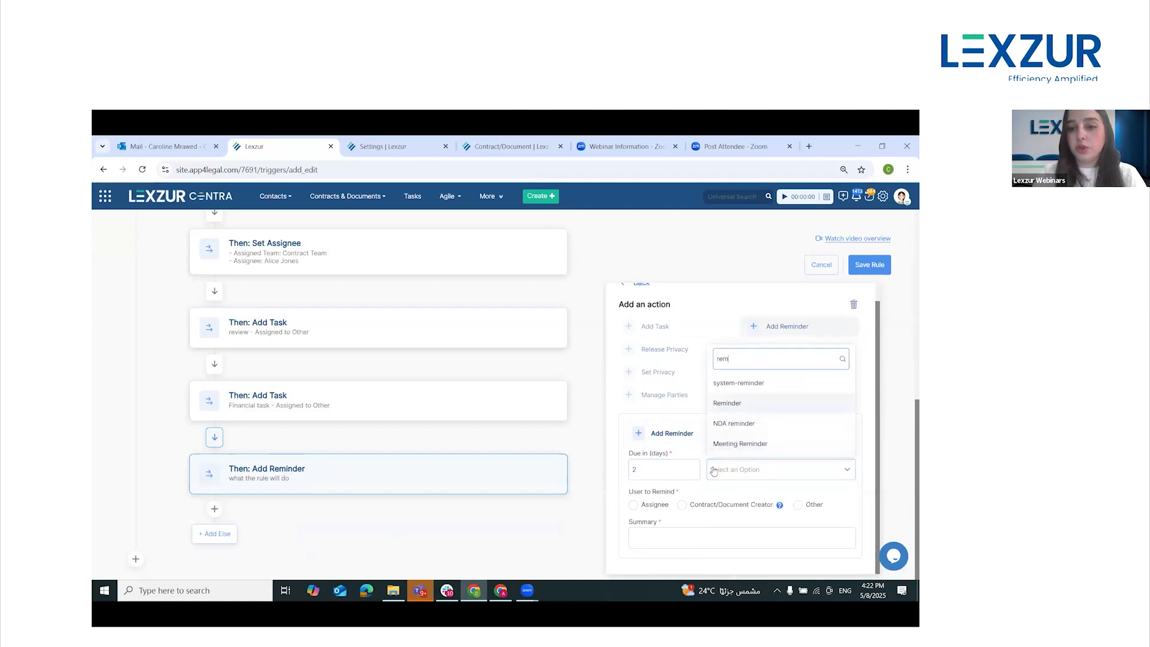
key("Return")
Set the user to remind to Other with the responsible user's name and enter the summary "The Legal Review Task Reminder"
left_click(798, 504)
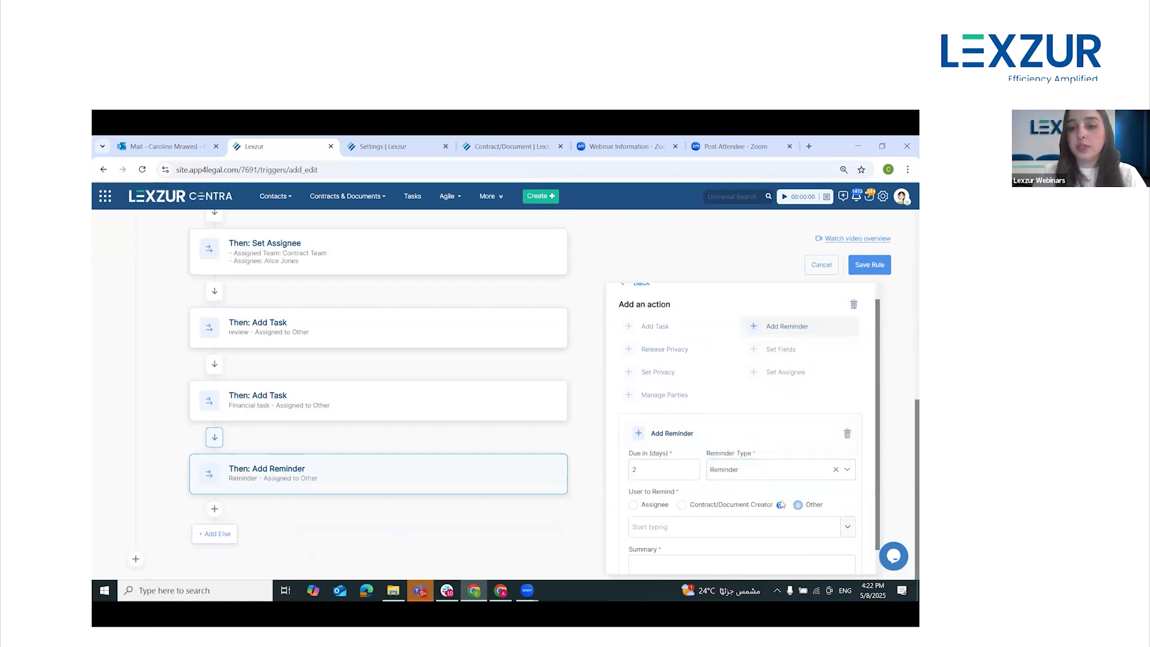
scroll(688, 503, "down", 1)
type("car")
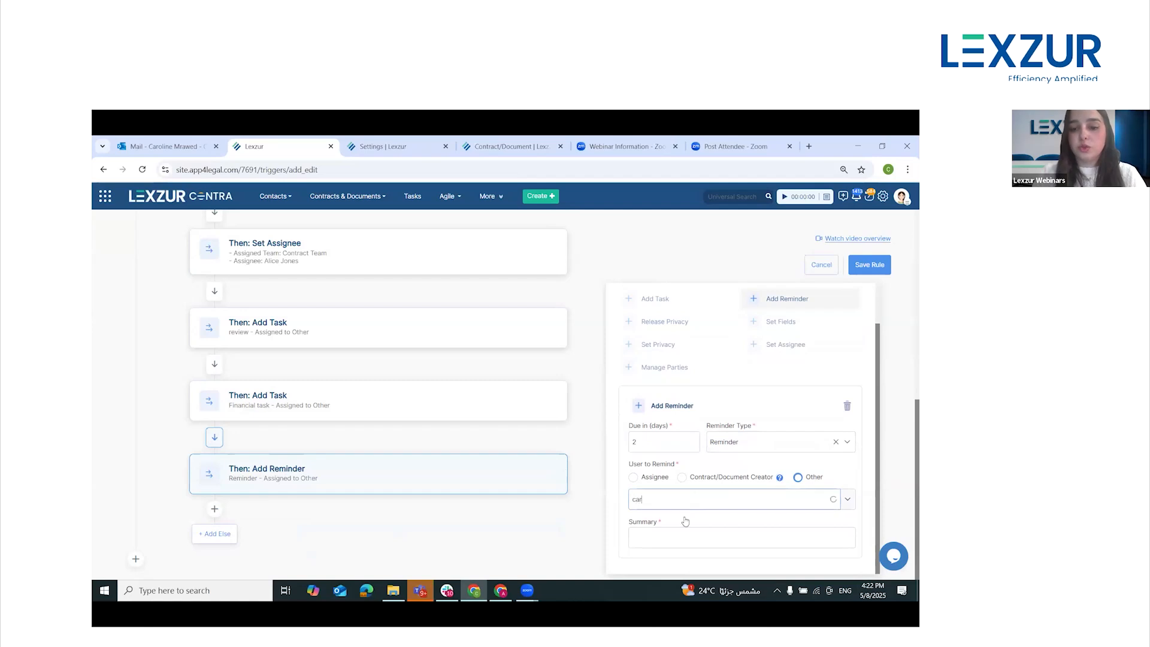
left_click(687, 527)
left_click(683, 536)
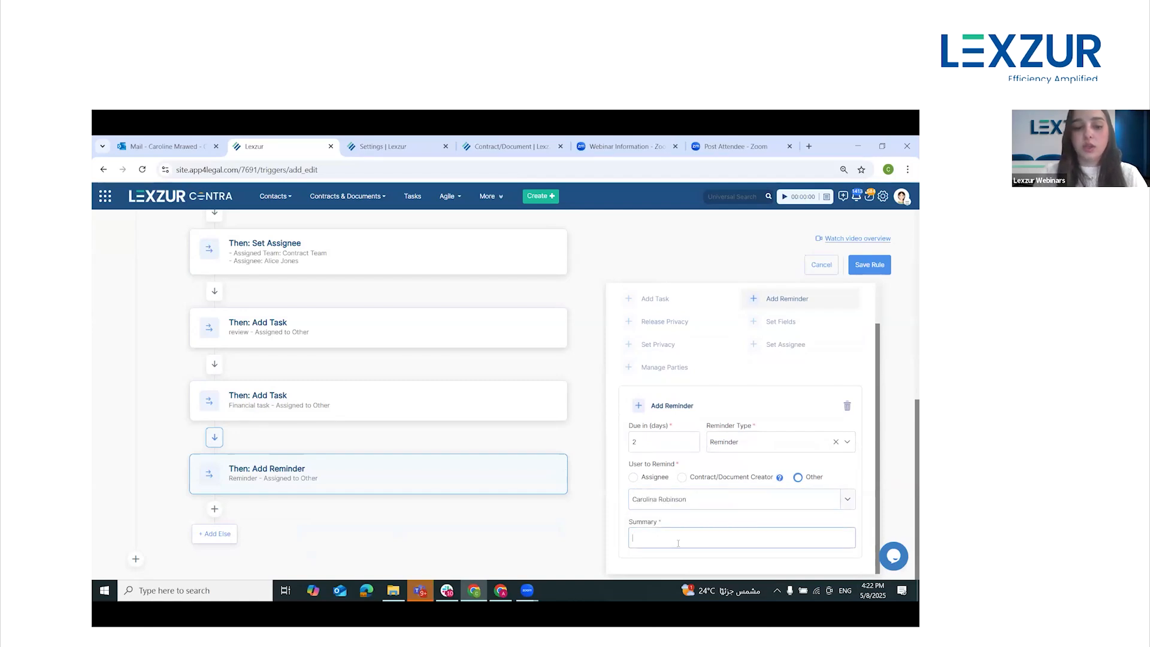
type("The Leg")
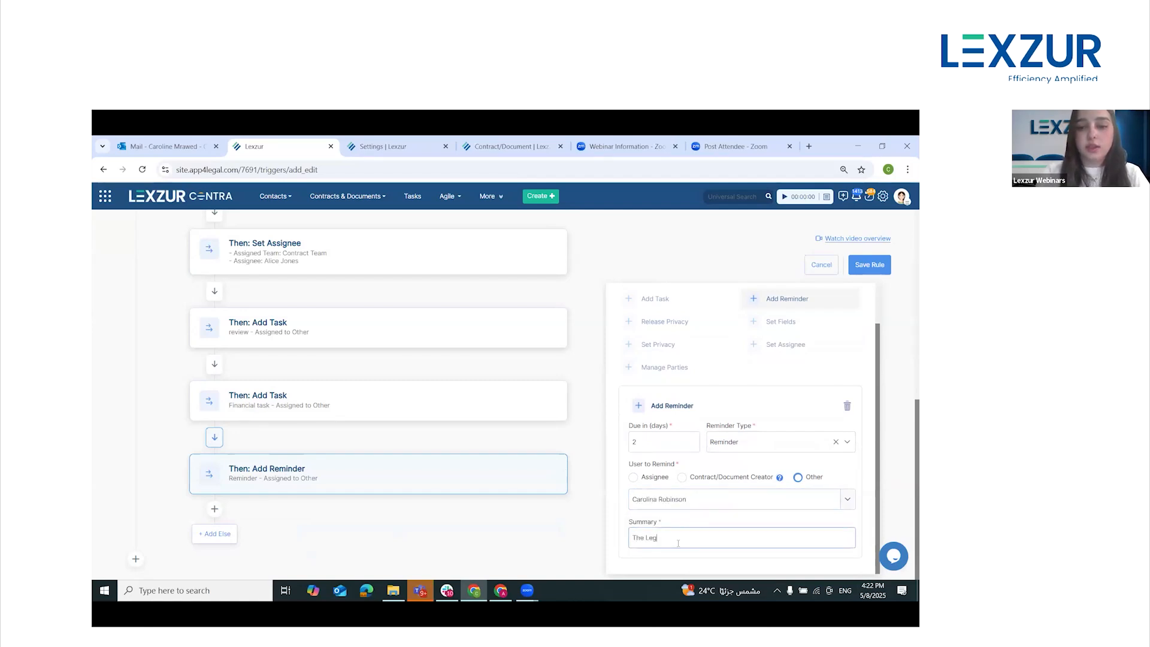
type("al Review")
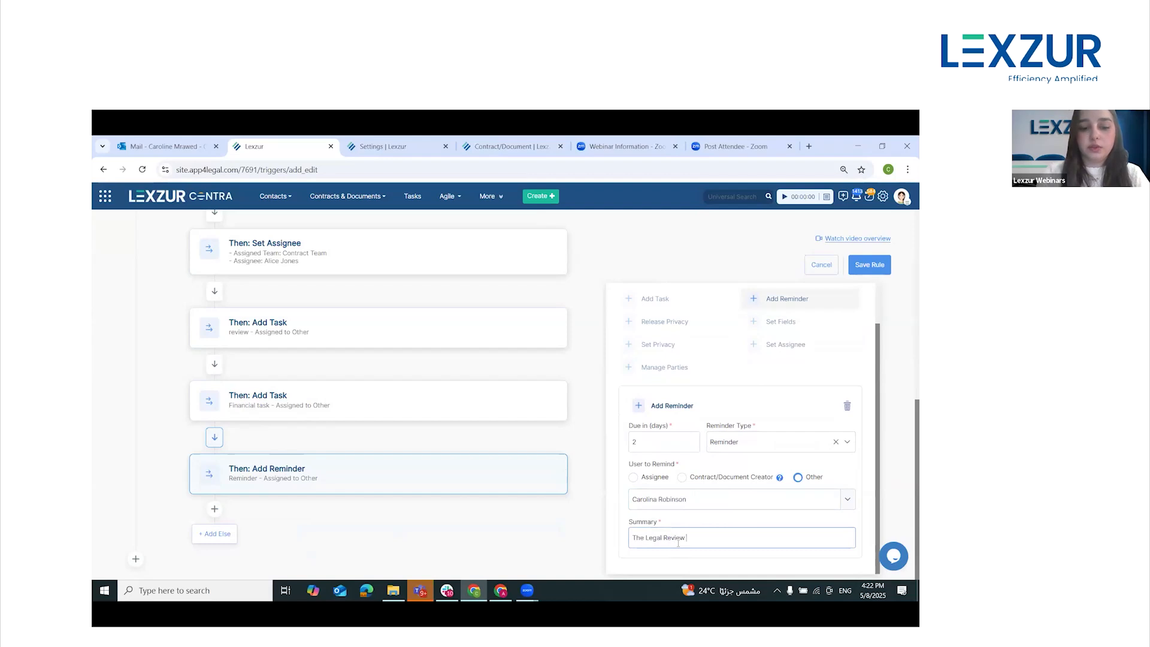
type(" Task Reminder")
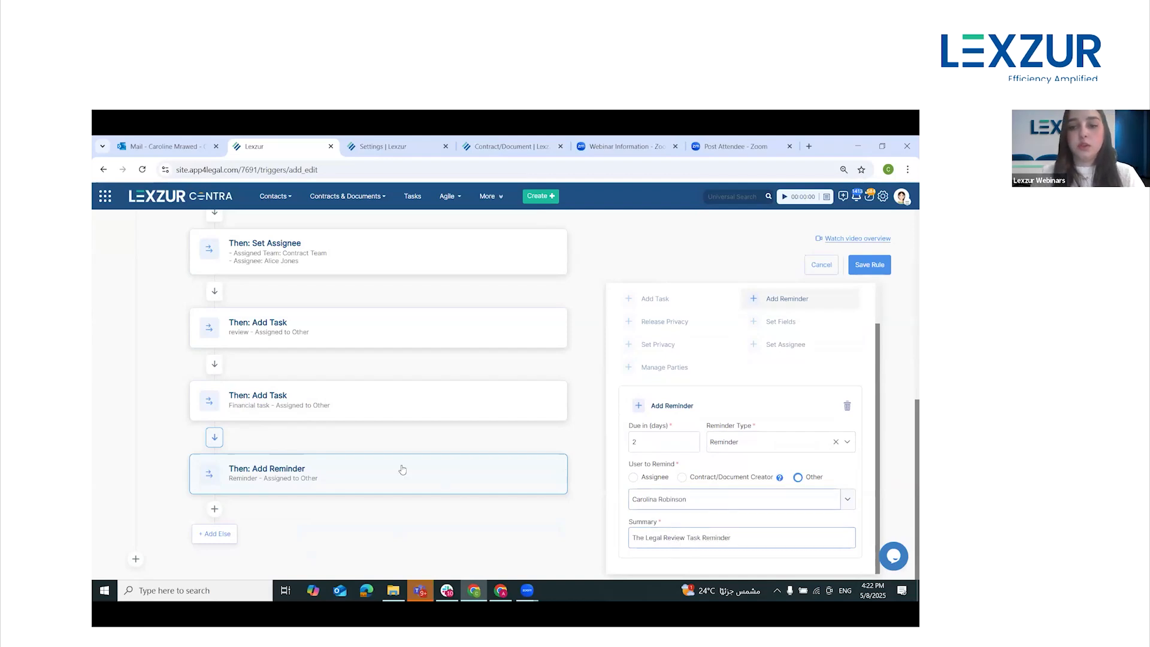
Review the rule's full sequence of blocks, from the trigger and If conditions through to the reminder action
scroll(400, 464, "up", 1)
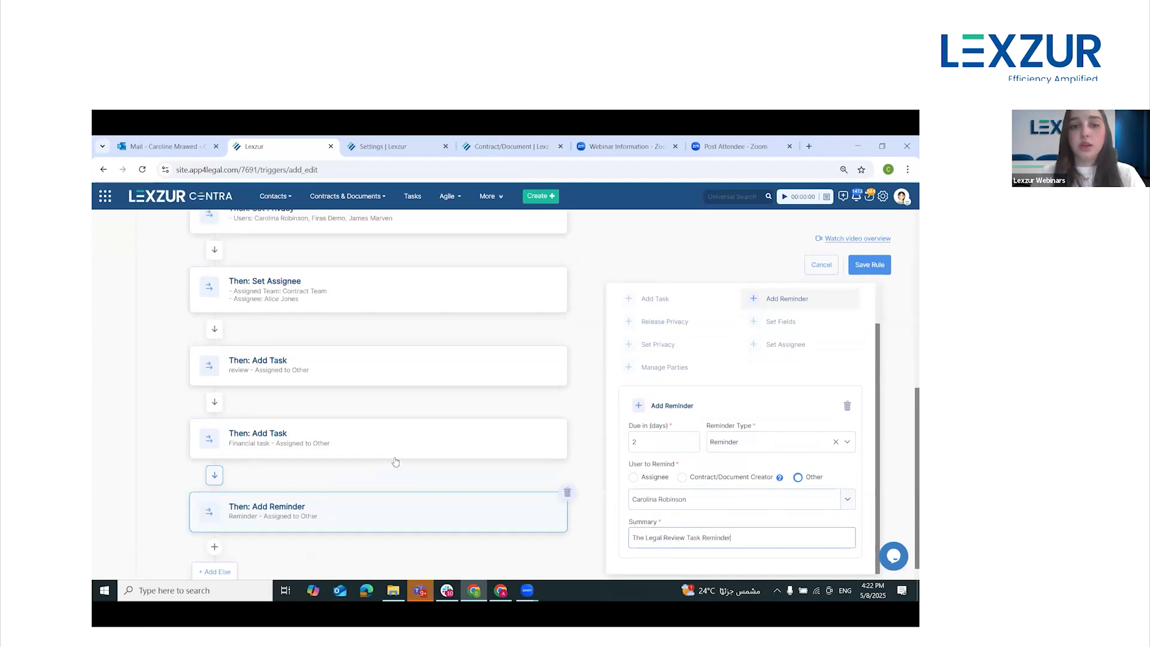
scroll(407, 462, "down", 1)
scroll(404, 469, "up", 1)
scroll(404, 469, "up", 7)
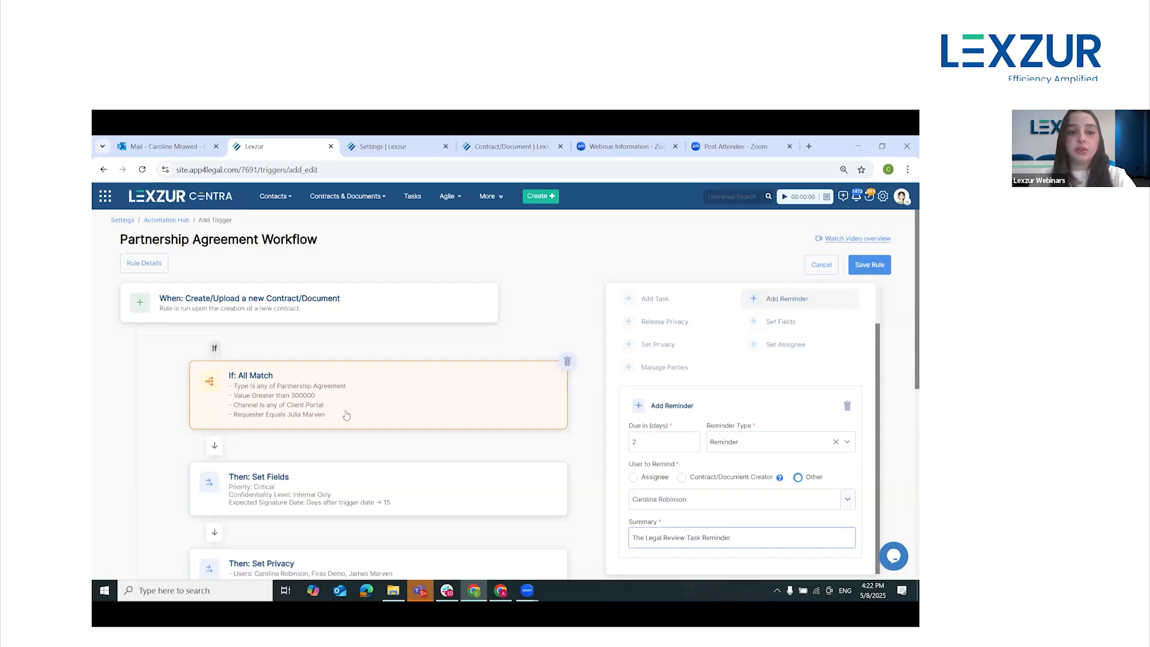
scroll(349, 413, "down", 2)
scroll(353, 389, "down", 5)
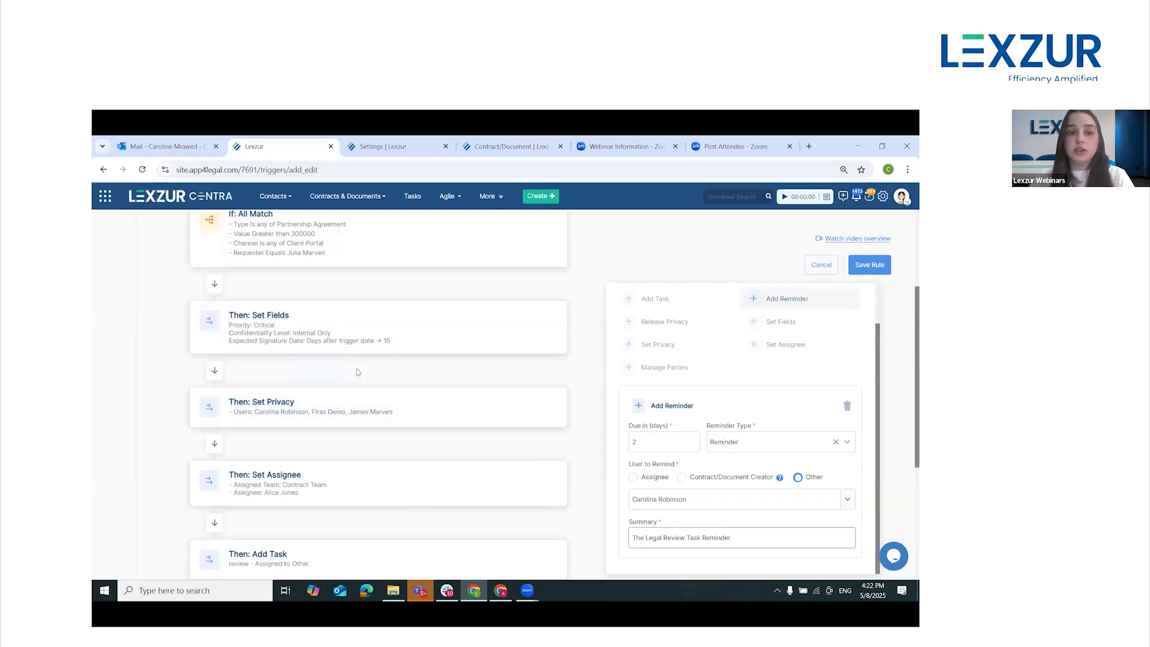
scroll(376, 407, "down", 1)
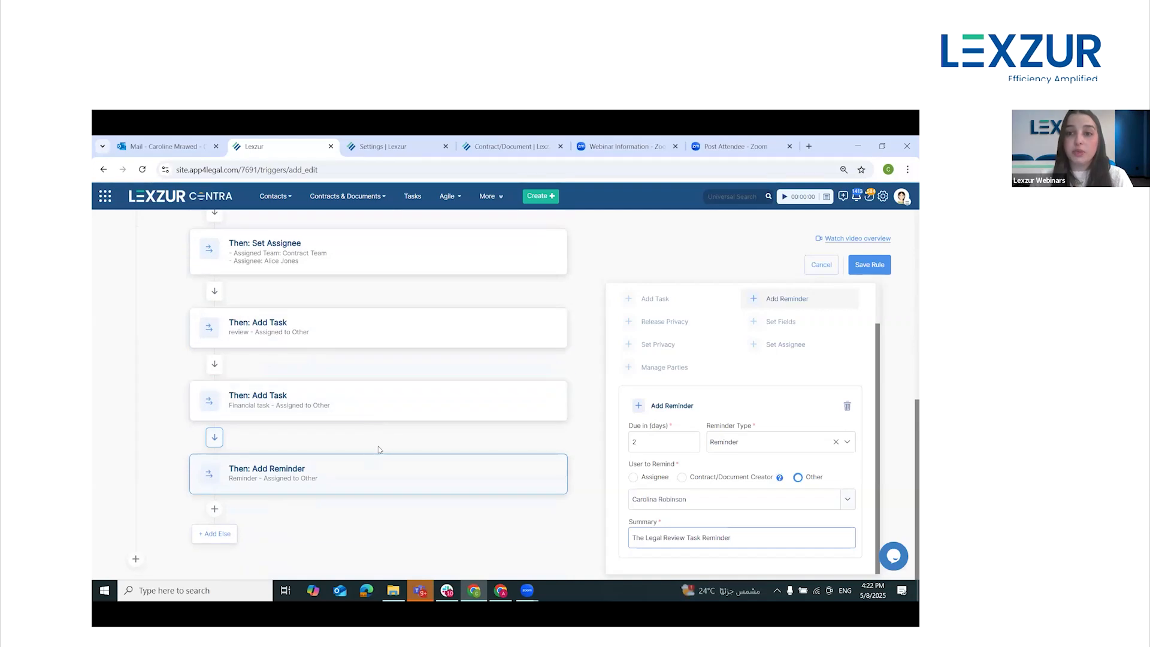
Add an Else block after the reminder with the condition Type is any of Partnership Agreement
left_click(226, 539)
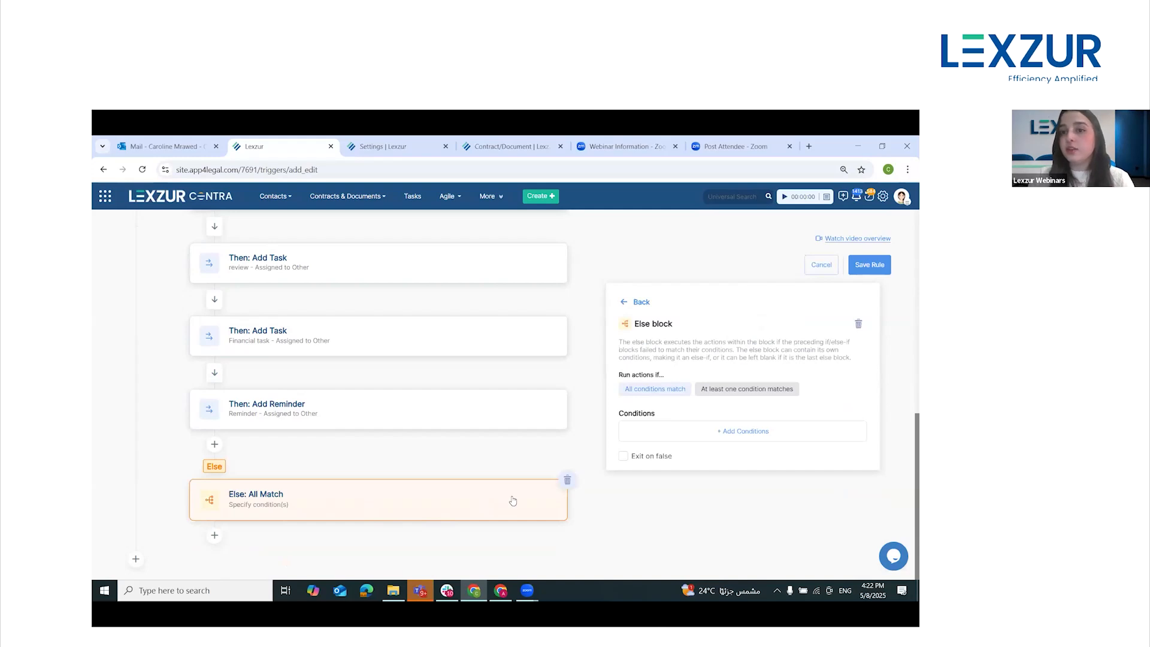
left_click(730, 435)
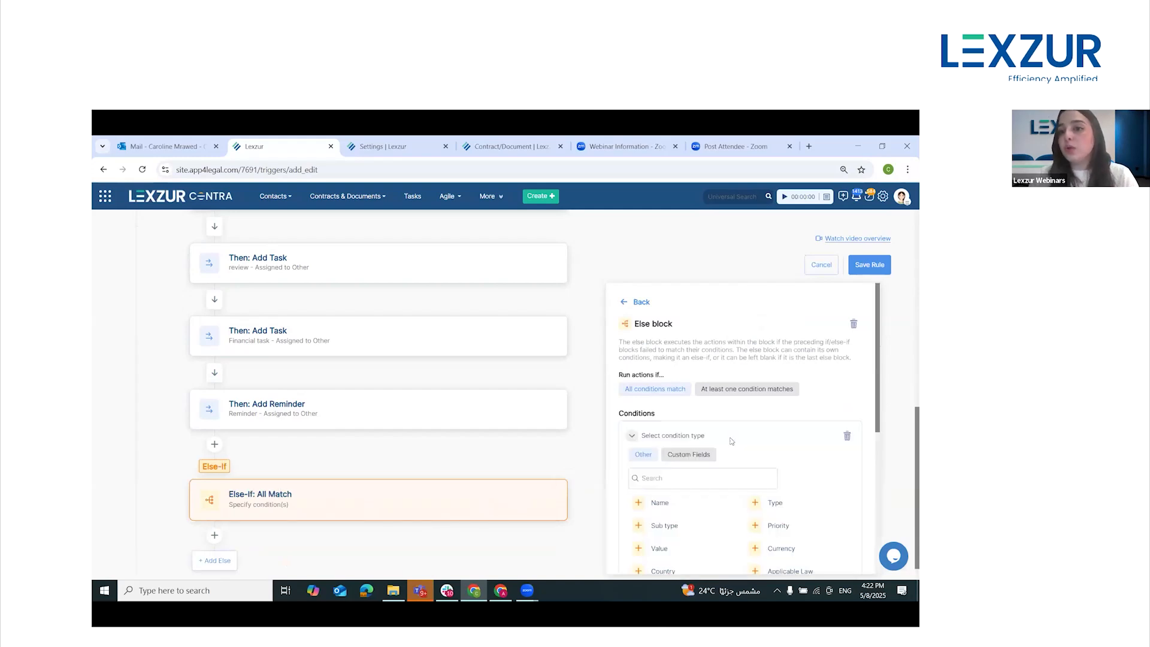
scroll(756, 459, "down", 3)
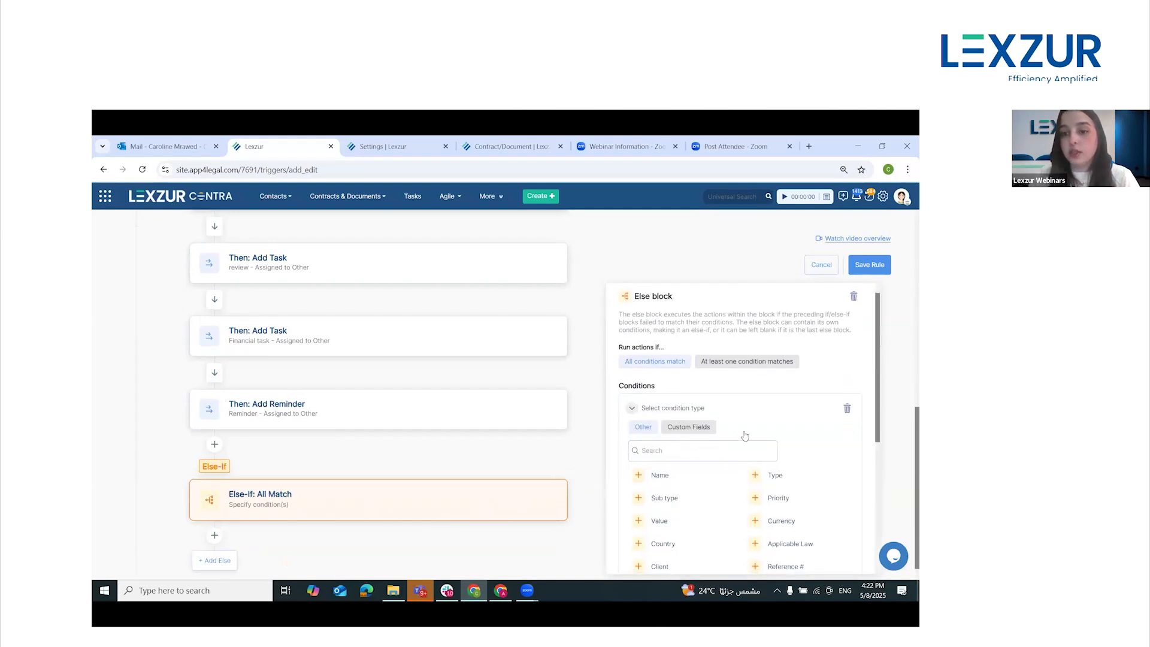
left_click(773, 394)
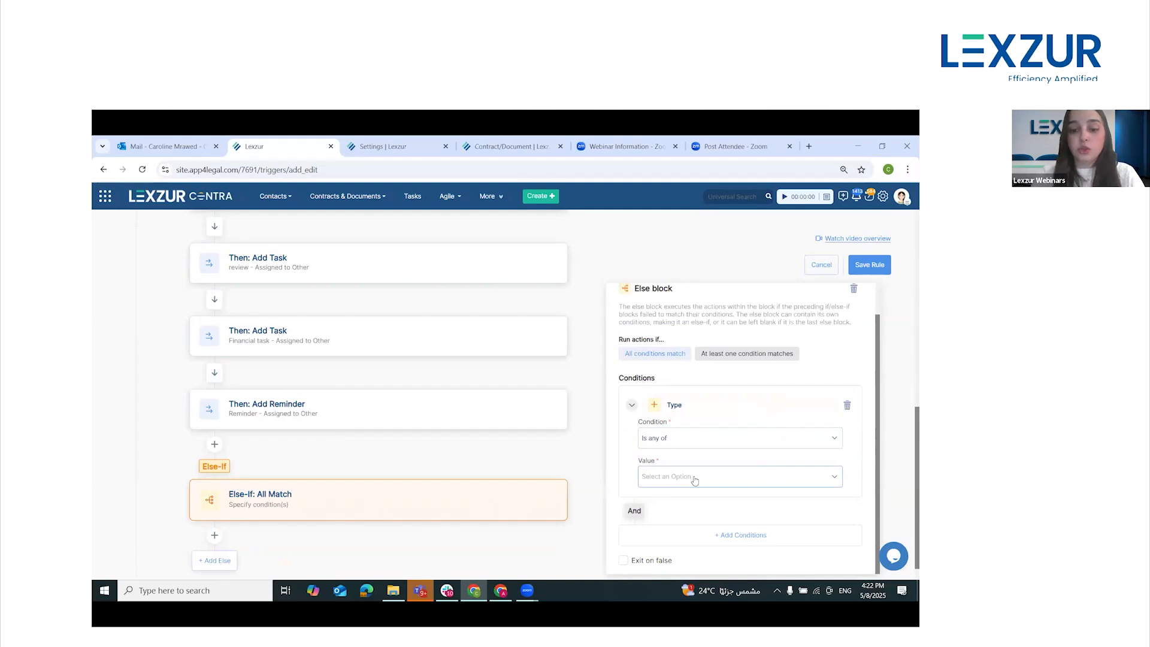
left_click(695, 477)
type("part")
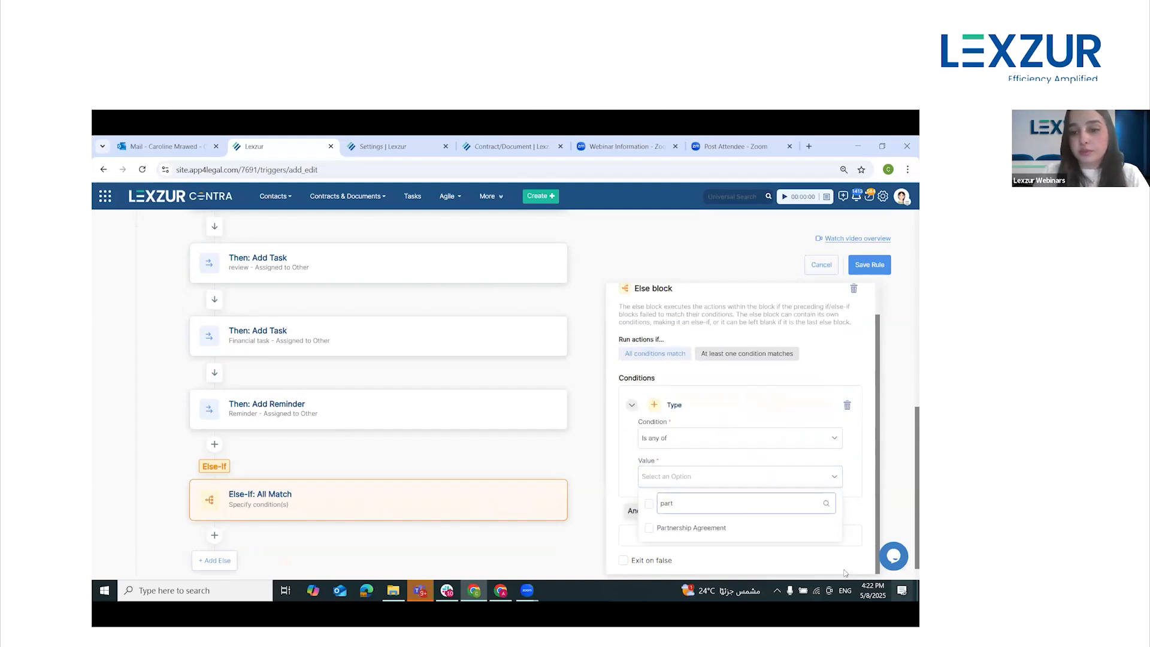
left_click(749, 527)
left_click(686, 460)
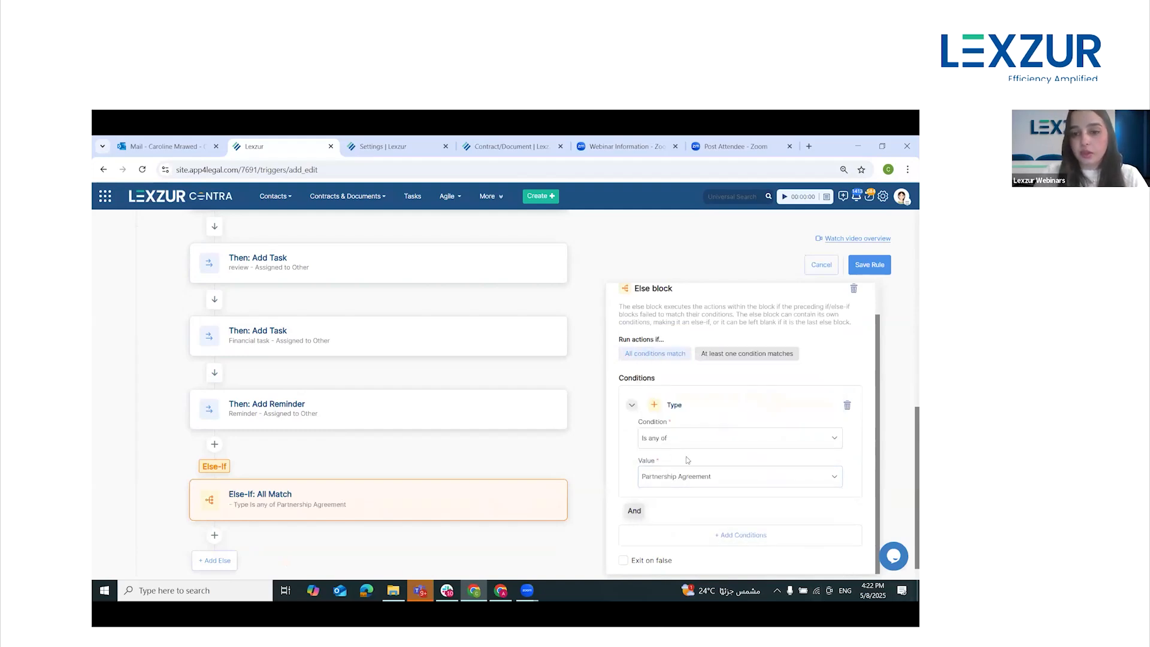
Add a second condition to the Else block requiring the contract Value to be Less than 300,000
left_click(743, 535)
scroll(745, 433, "down", 1)
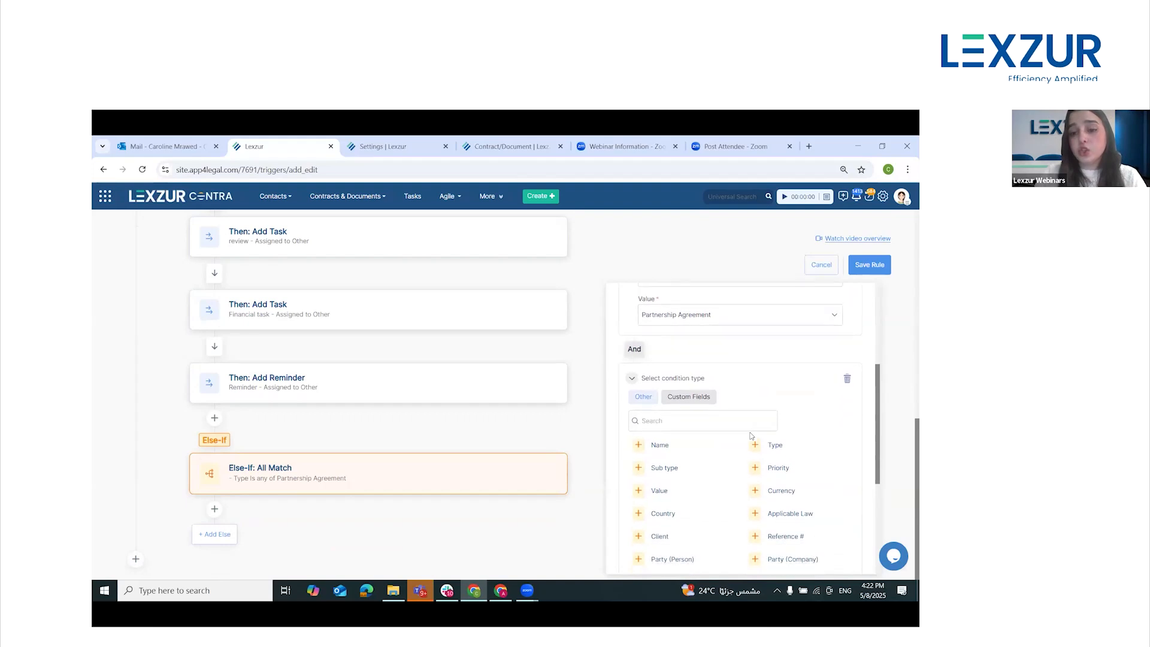
left_click(695, 491)
left_click(681, 449)
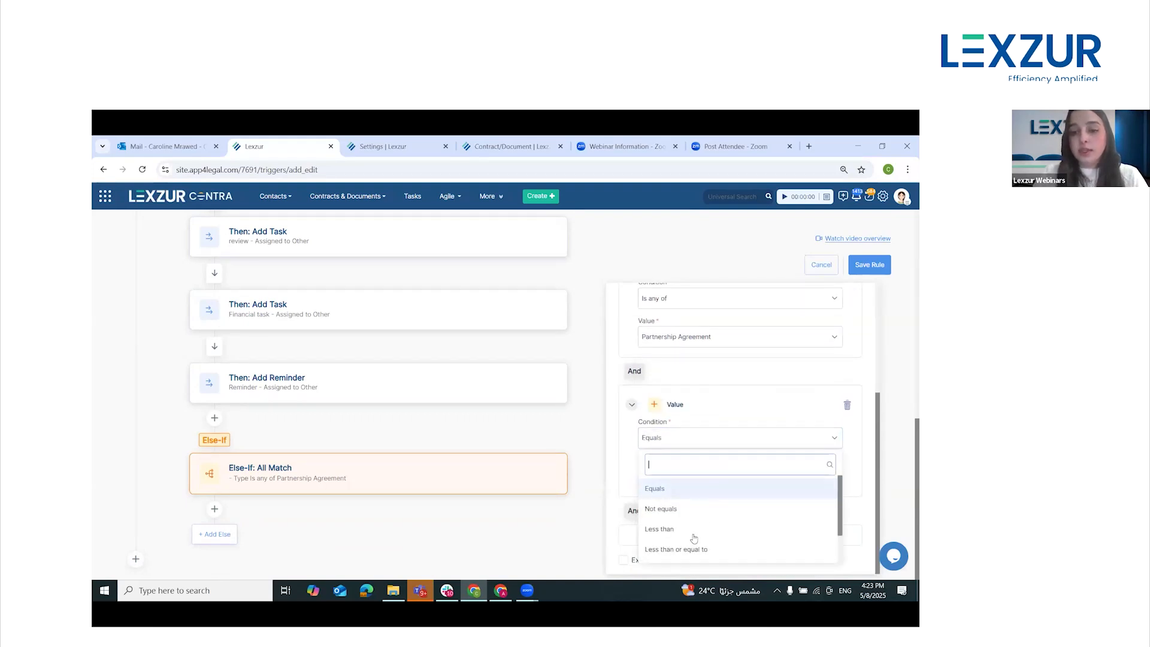
left_click(688, 530)
left_click(672, 484)
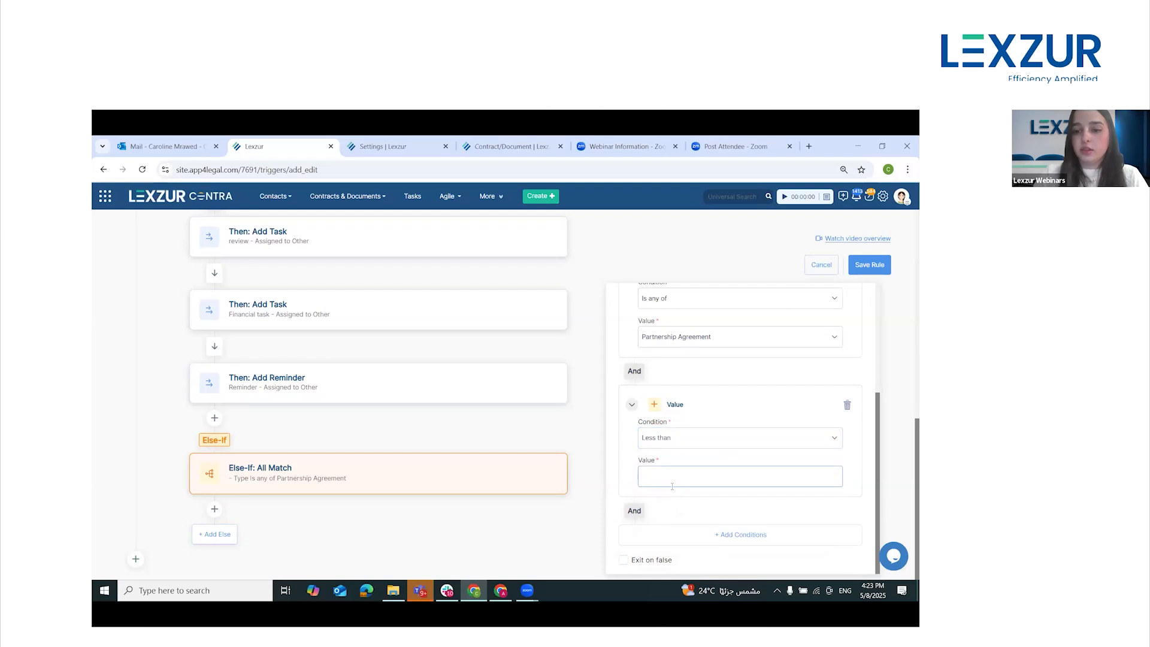
type("300,000")
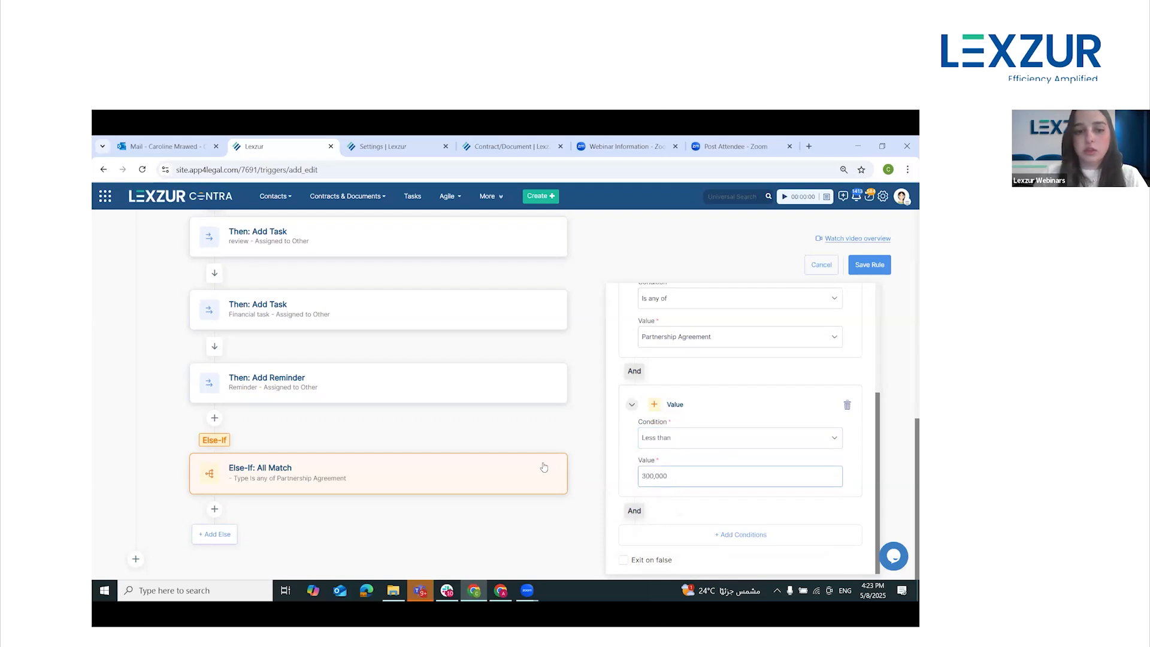
Add a Then block under the Else-If conditions with a Set Fields action that sets Priority to Medium
left_click(216, 518)
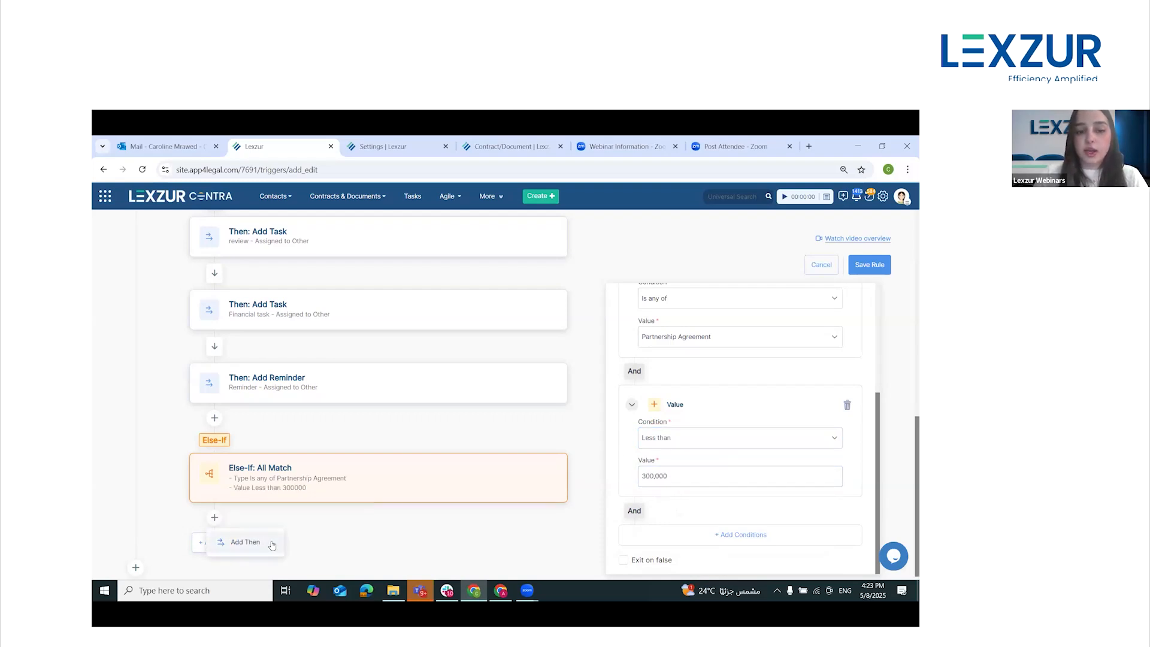
left_click(267, 549)
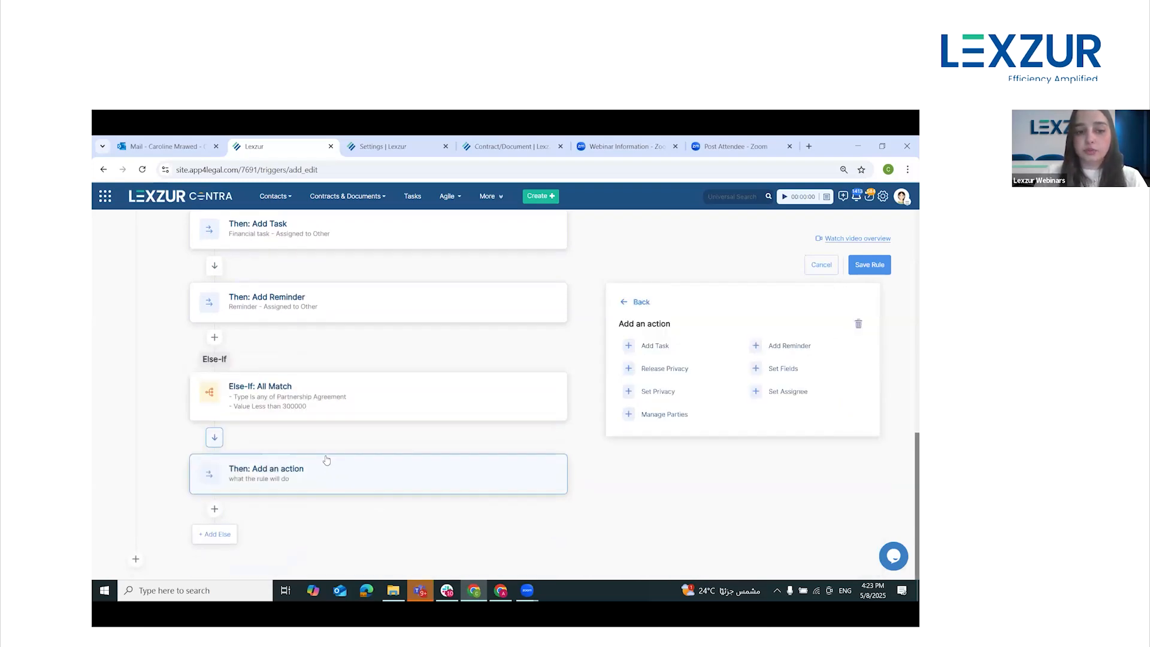
left_click(782, 371)
left_click(737, 485)
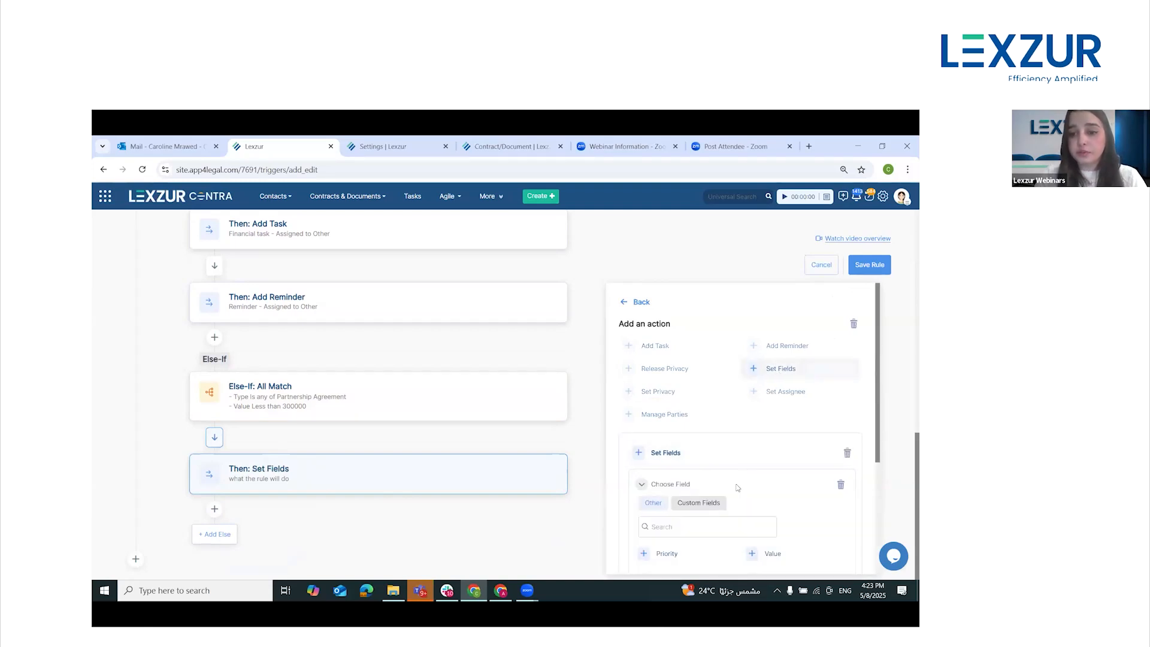
scroll(717, 492, "down", 3)
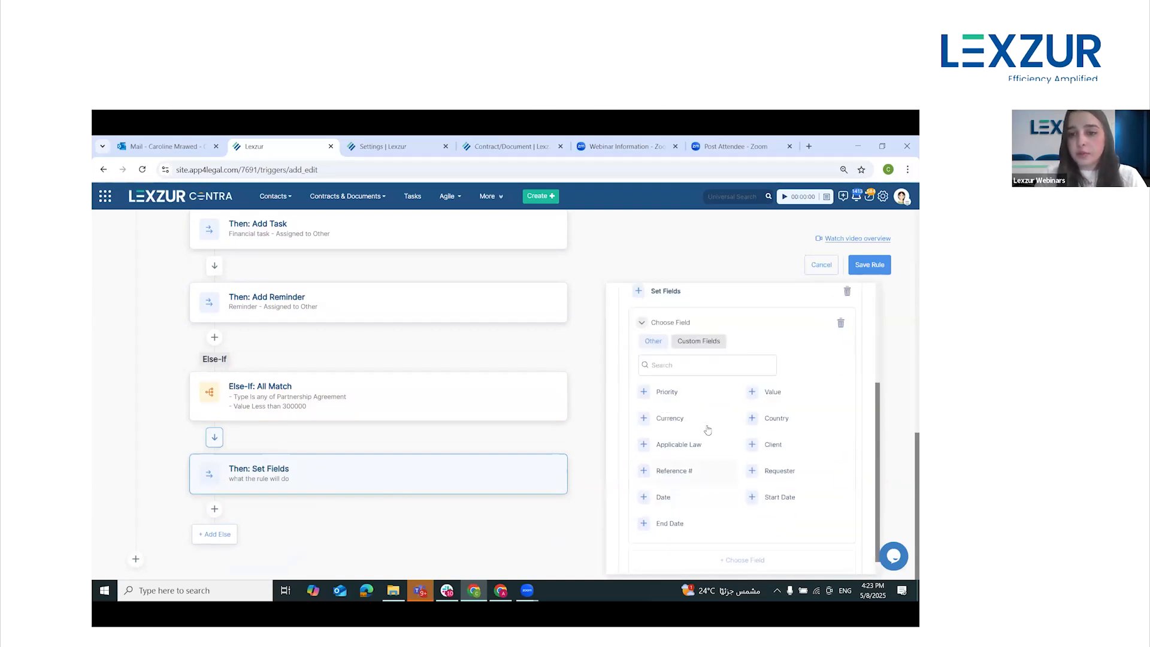
left_click(679, 393)
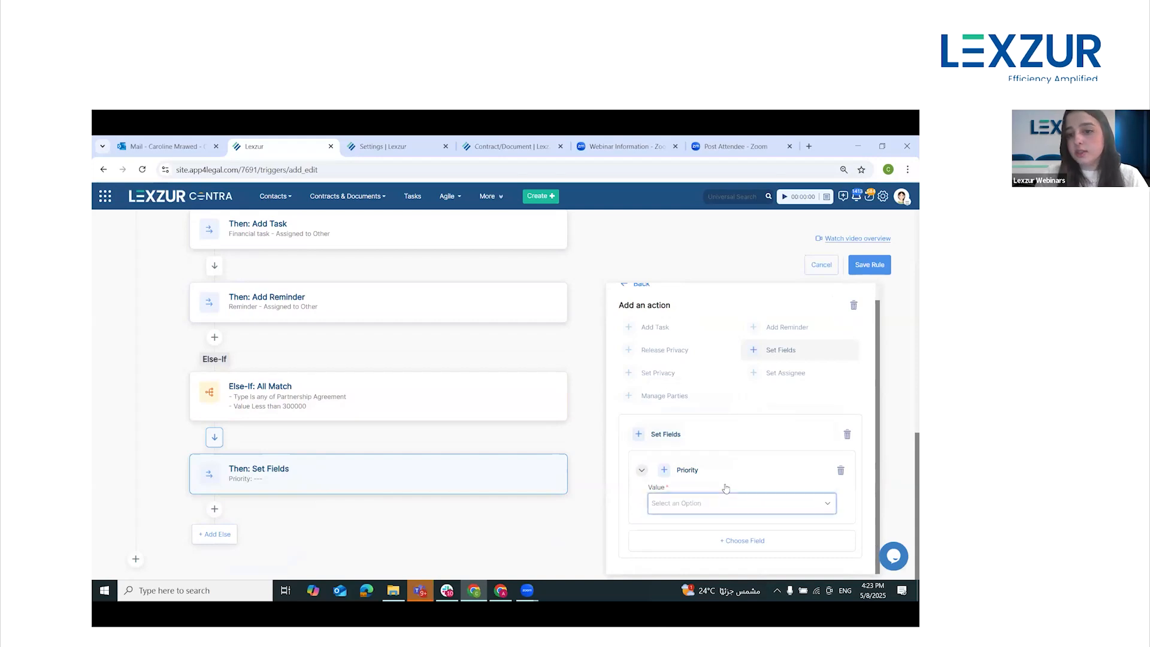
left_click(701, 503)
left_click(716, 458)
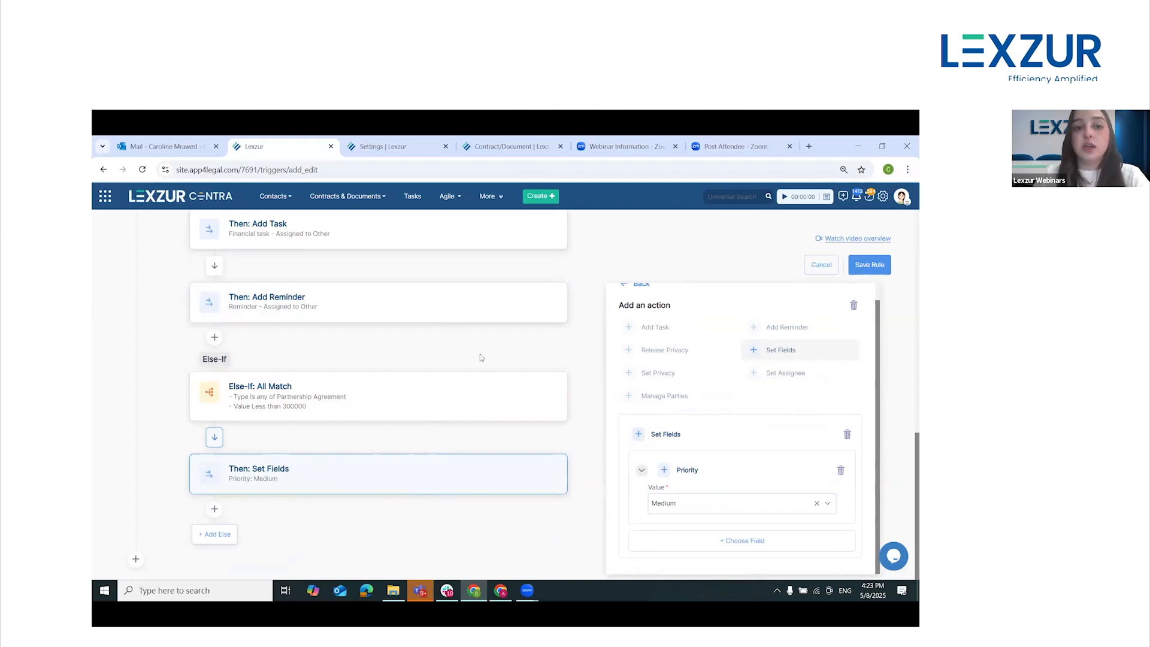
Save the Partnership Agreement Workflow rule and sort the Automation Hub triggers by name
scroll(491, 399, "up", 5)
scroll(509, 389, "up", 3)
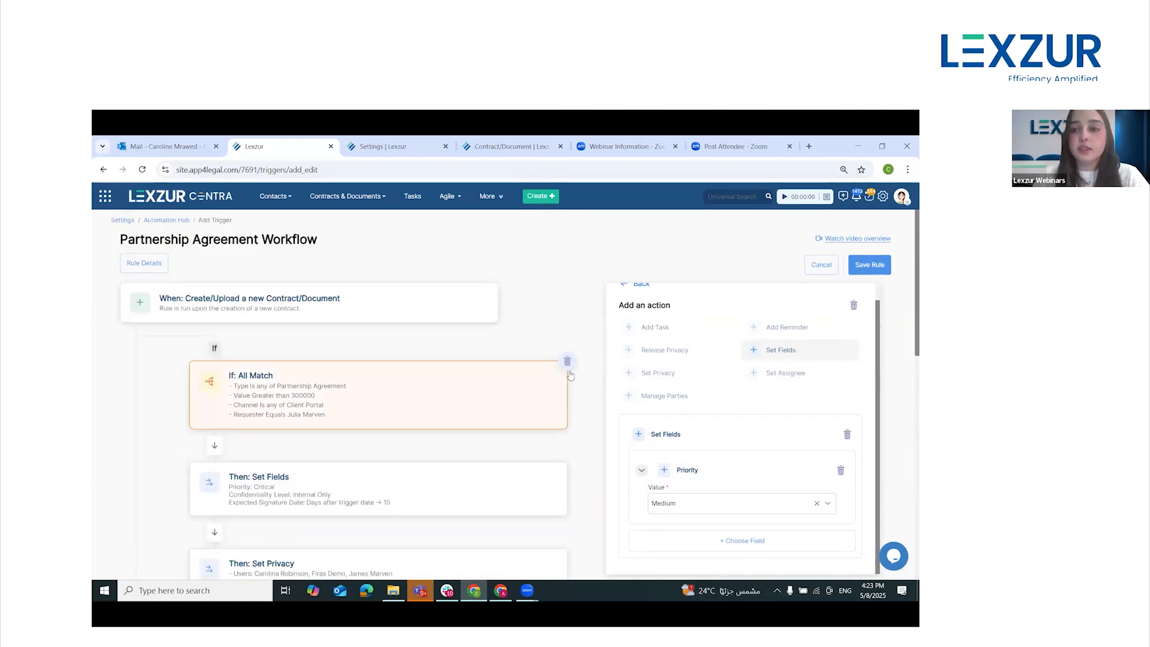
left_click(877, 270)
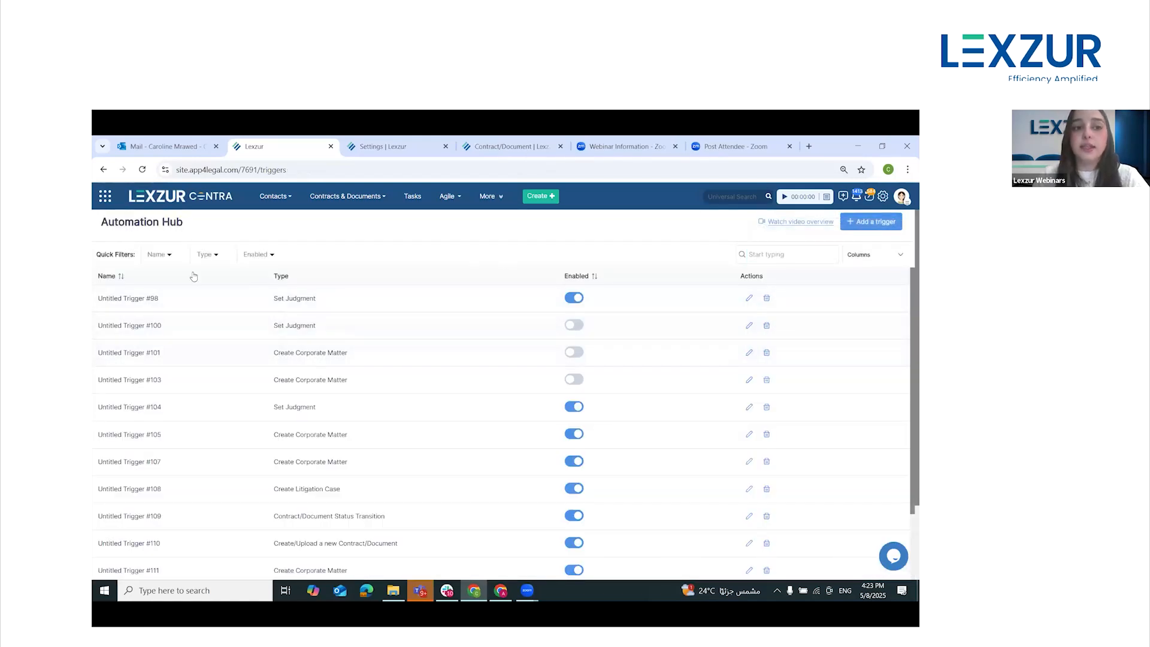
left_click(119, 277)
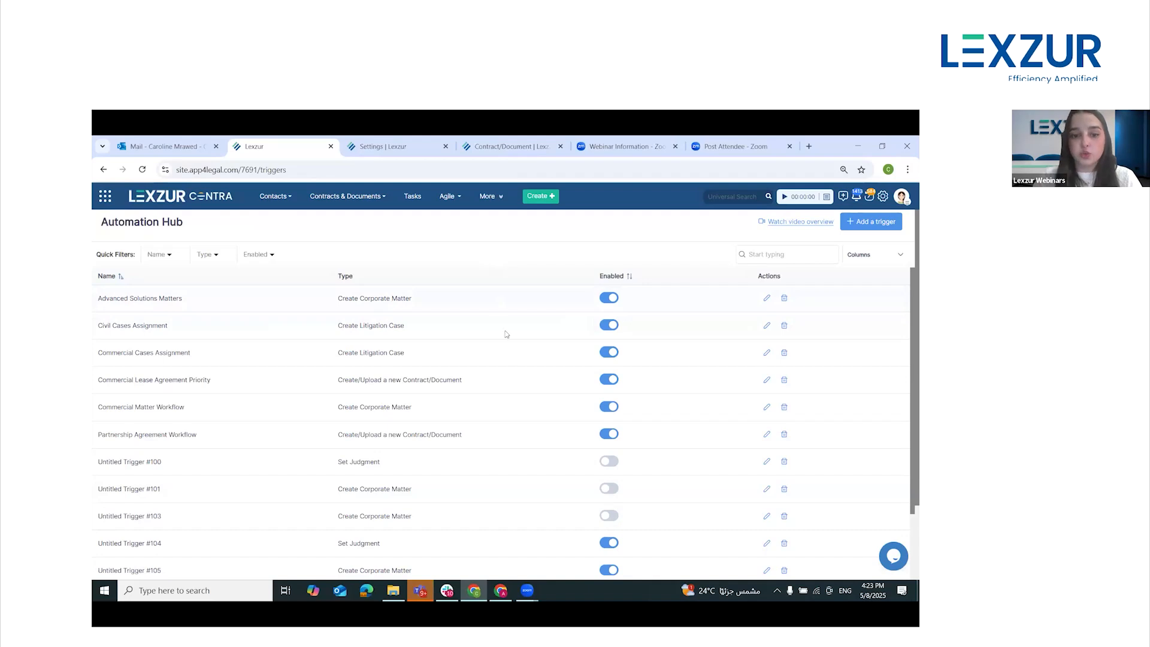
Switch to the Client Portal window and open a new Partnership Agreement Review request under General Contracts Review
left_click(501, 591)
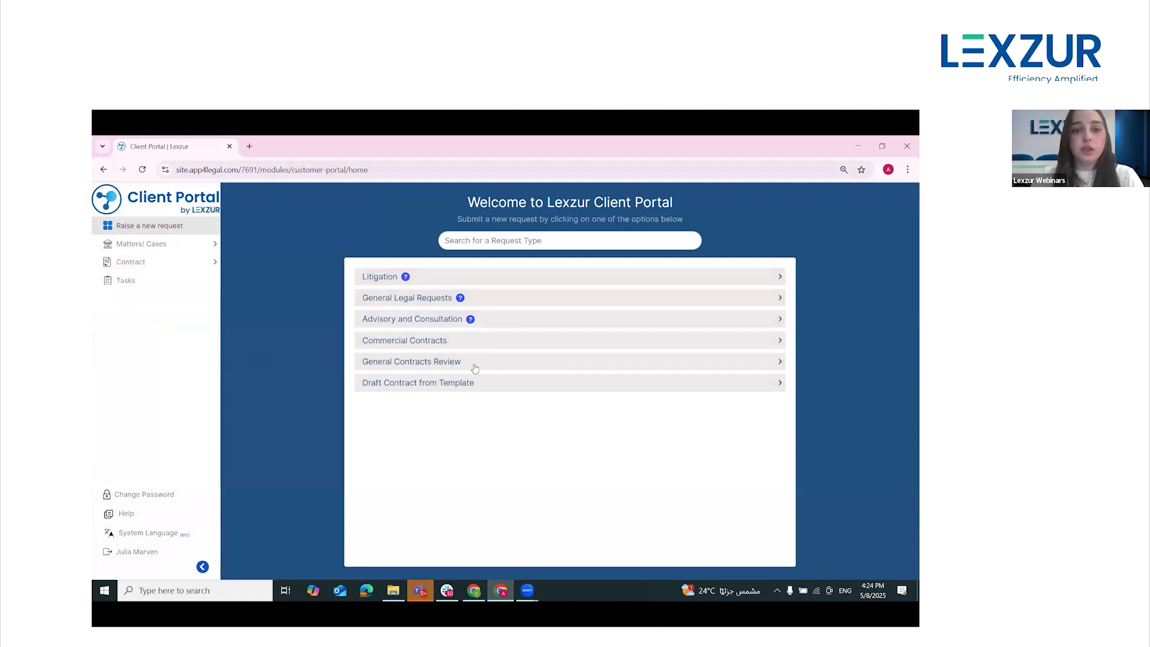
left_click(536, 363)
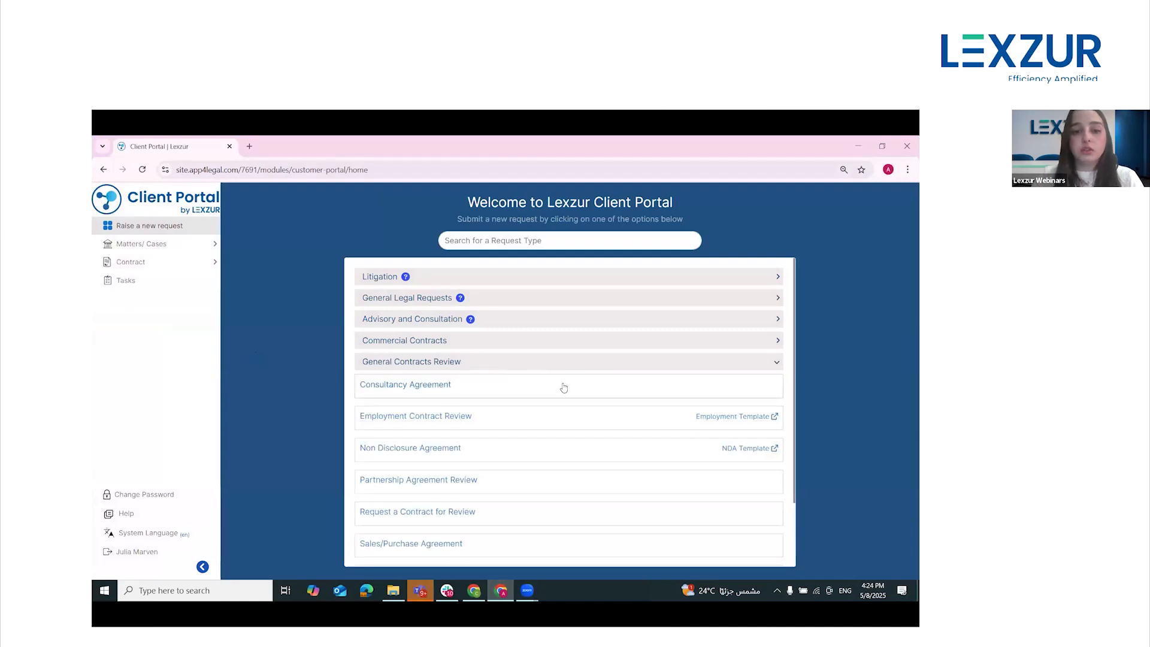
scroll(566, 392, "down", 1)
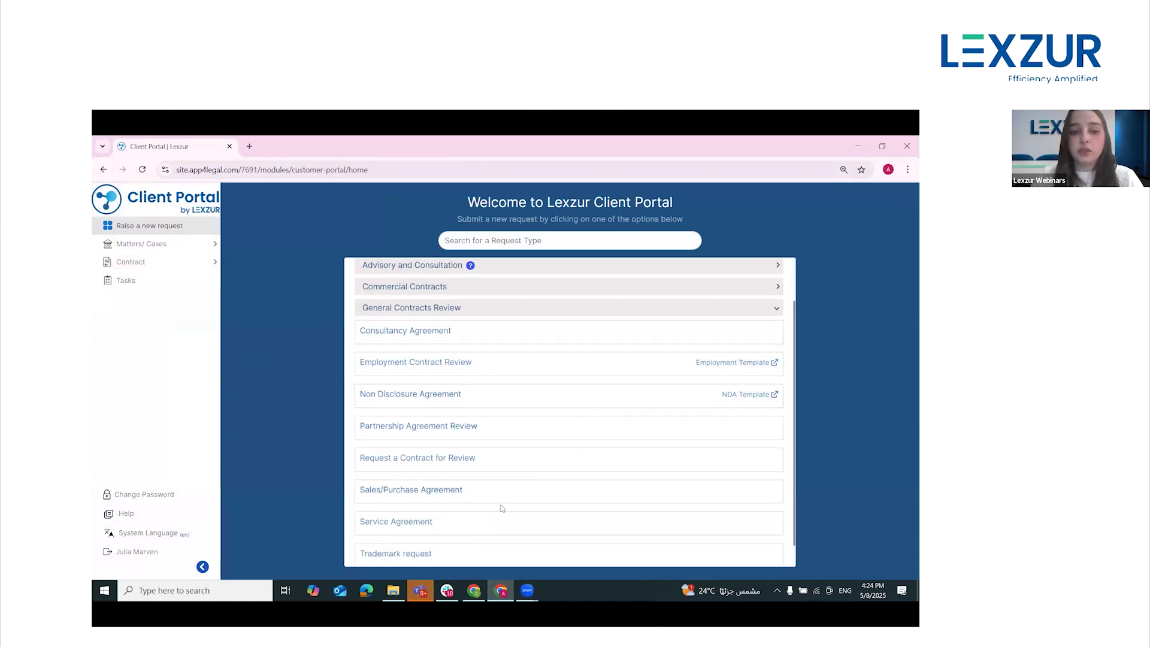
left_click(453, 427)
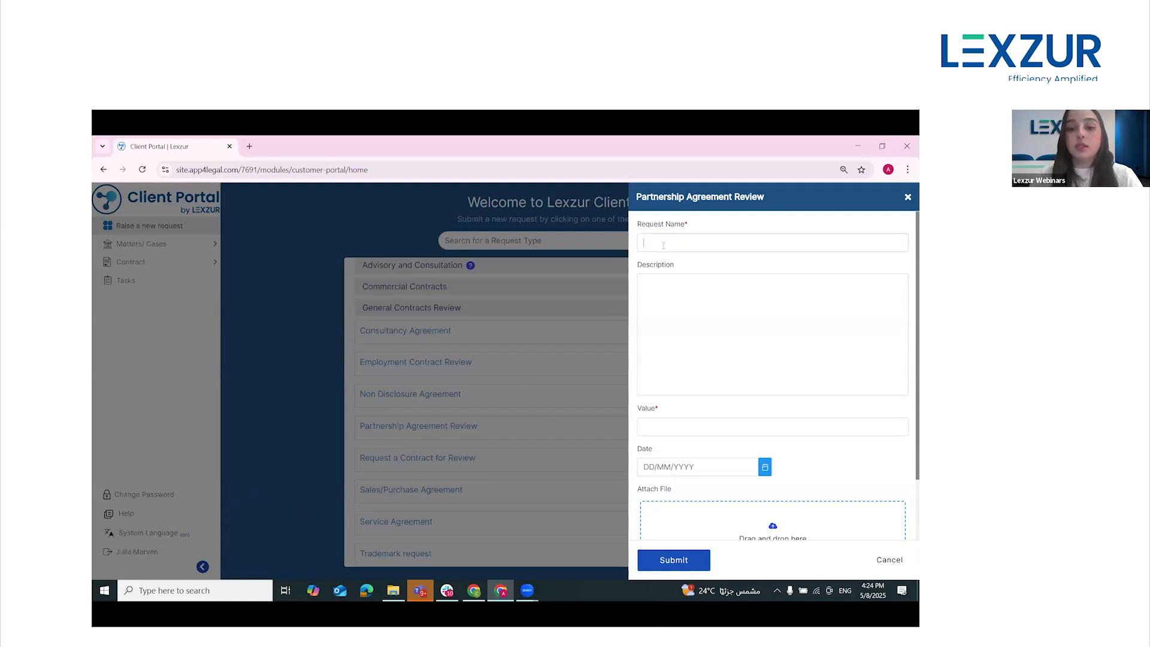
Name the Partnership Agreement Review request "Agreement for BLC Company"
type("Agreement ")
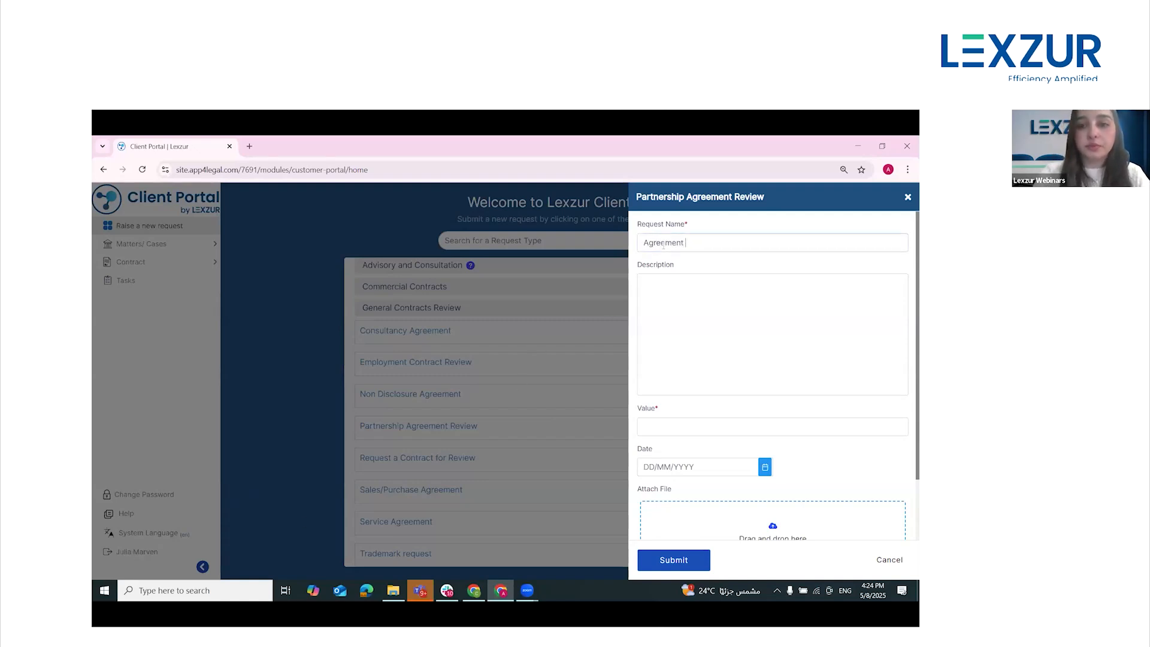
type("fro")
key("BackSpace")
key("BackSpace")
key("BackSpace")
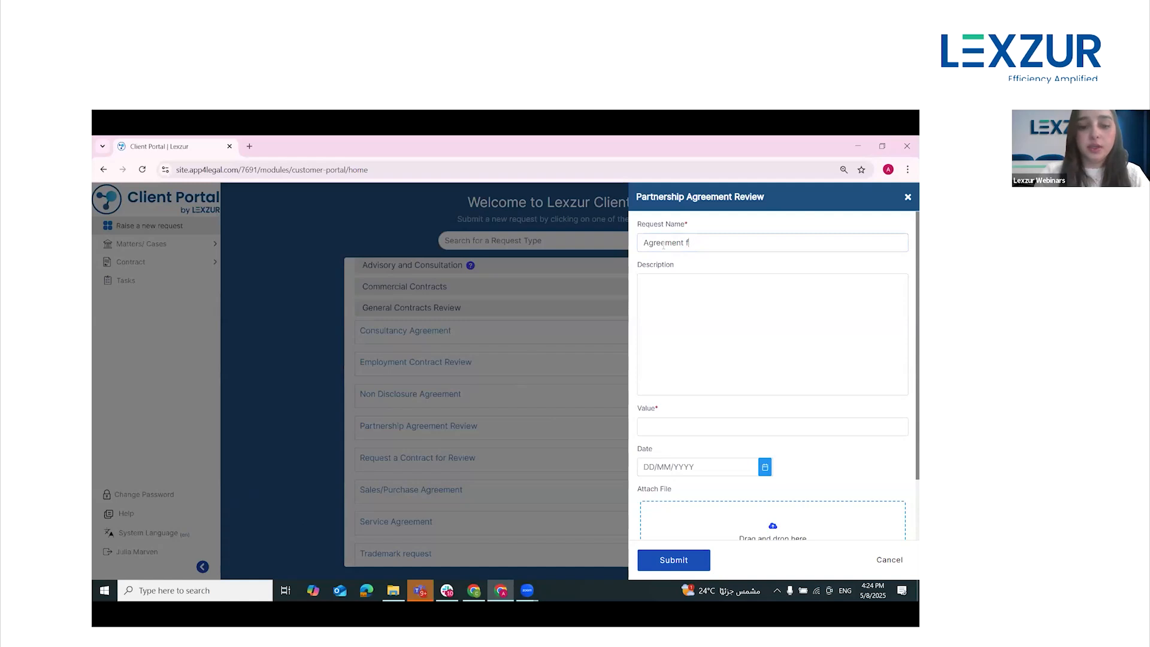
type("or BLC Company")
Set the request's value to 5000000 and its date to 08/05/2025, and submit the request
left_click(668, 433)
type("5000")
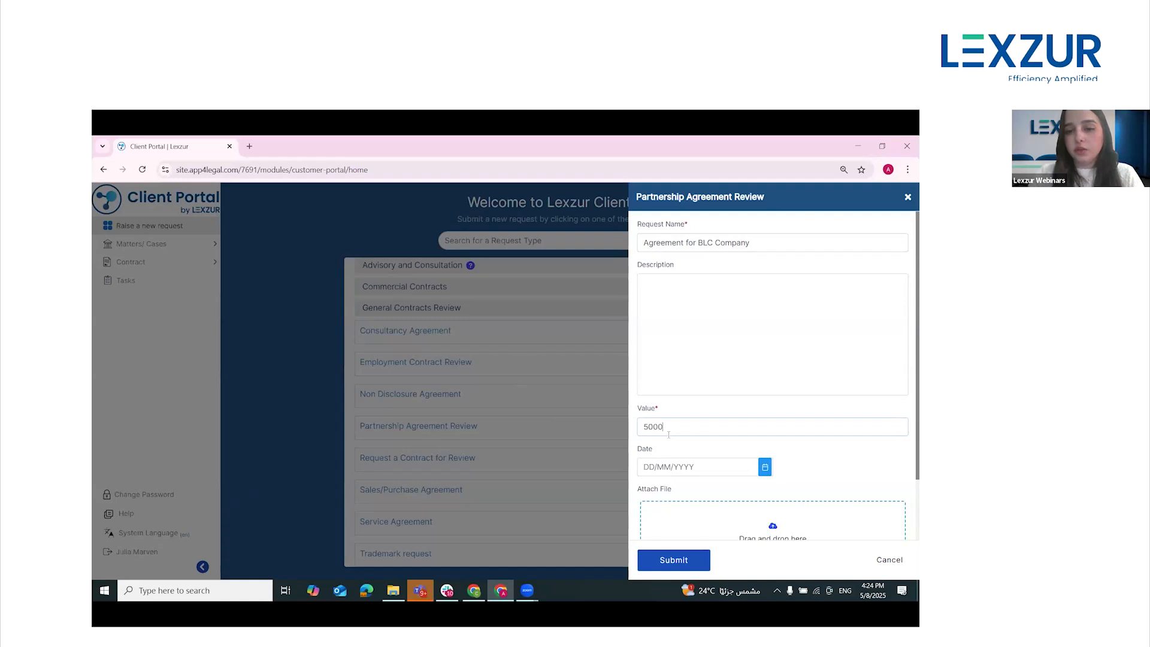
type("000")
left_click(765, 469)
scroll(709, 478, "down", 1)
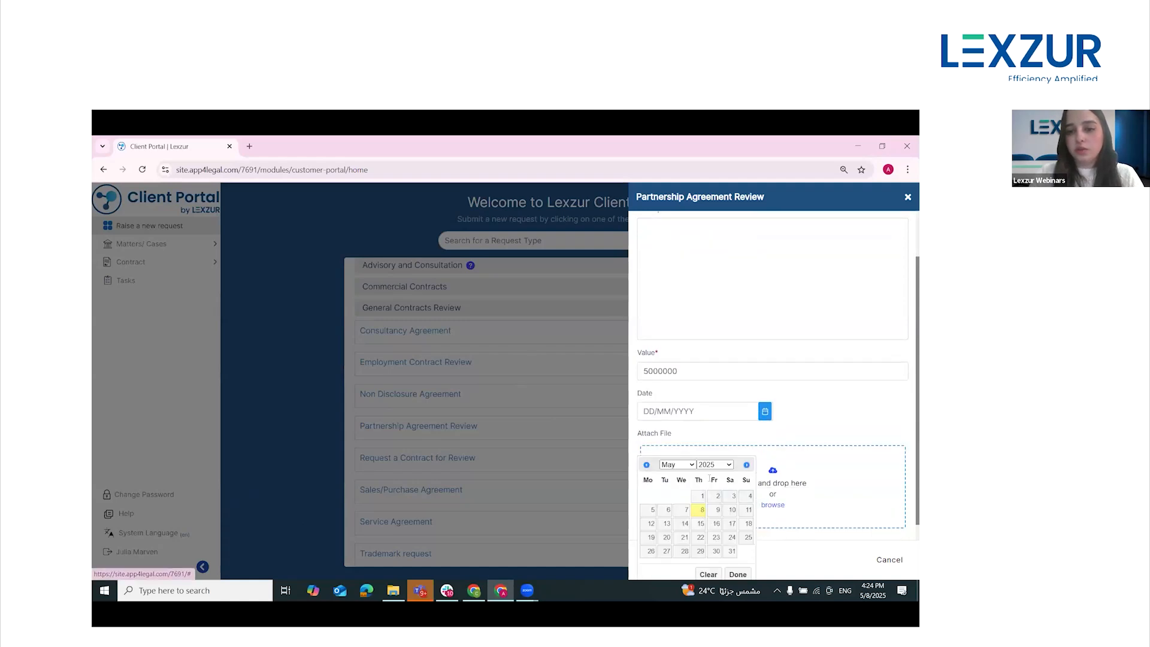
left_click(701, 510)
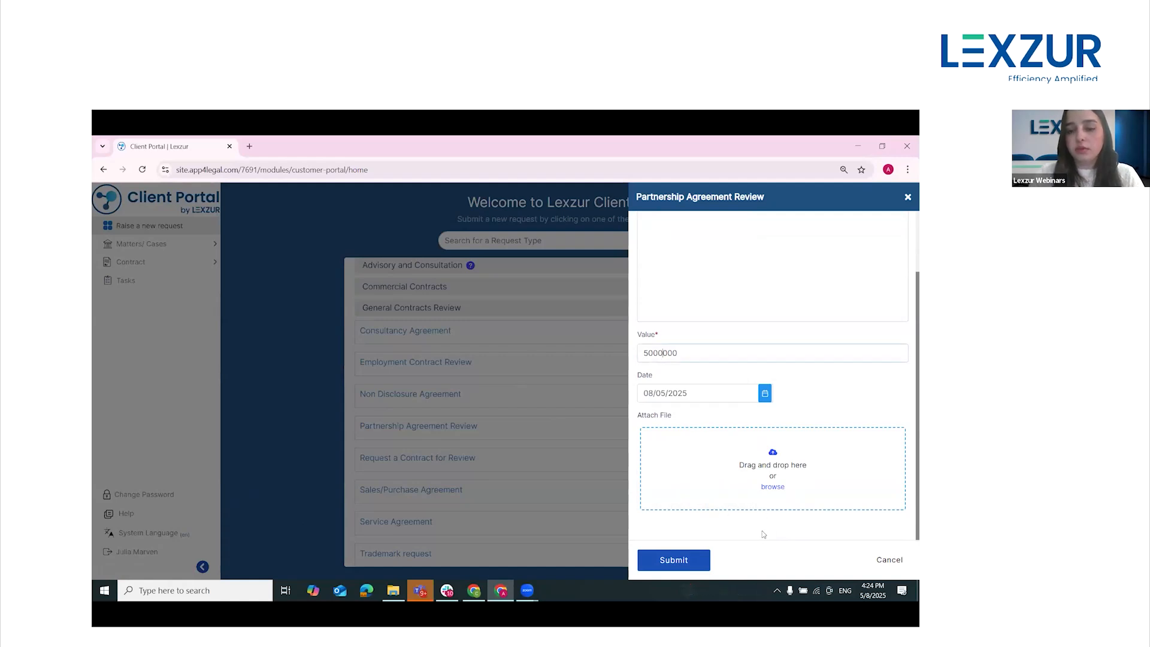
left_click(694, 566)
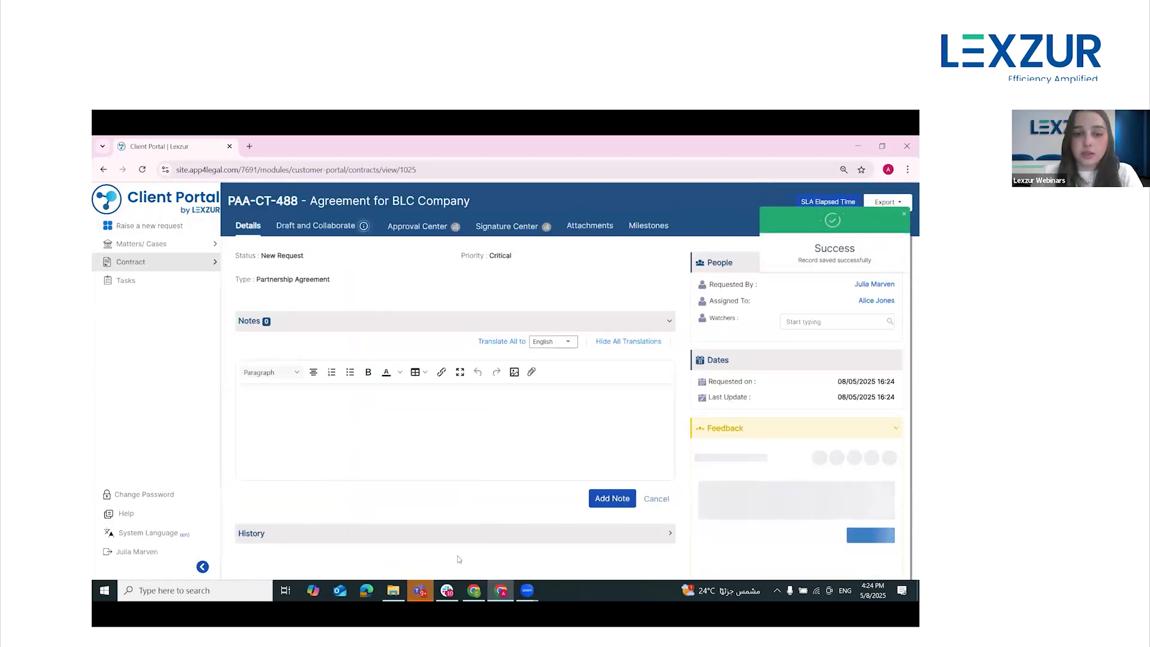
Switch to the Lexzur Contra window and open the Agreement for BLC Company record from the list of all contracts
left_click(474, 590)
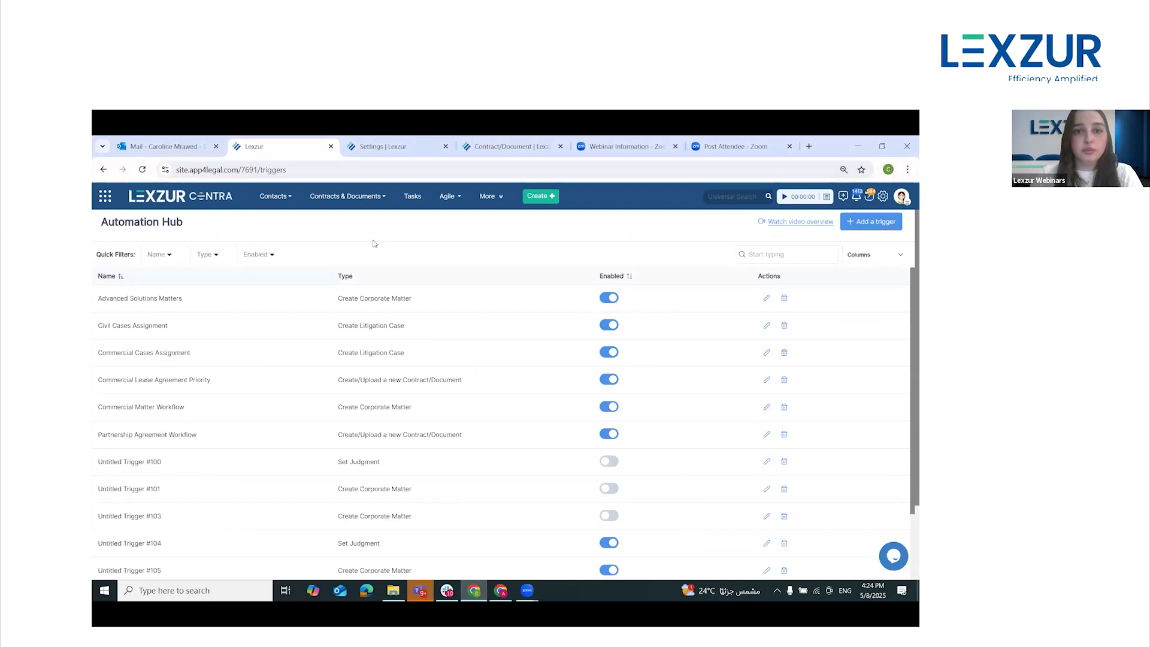
mouse_move(347, 215)
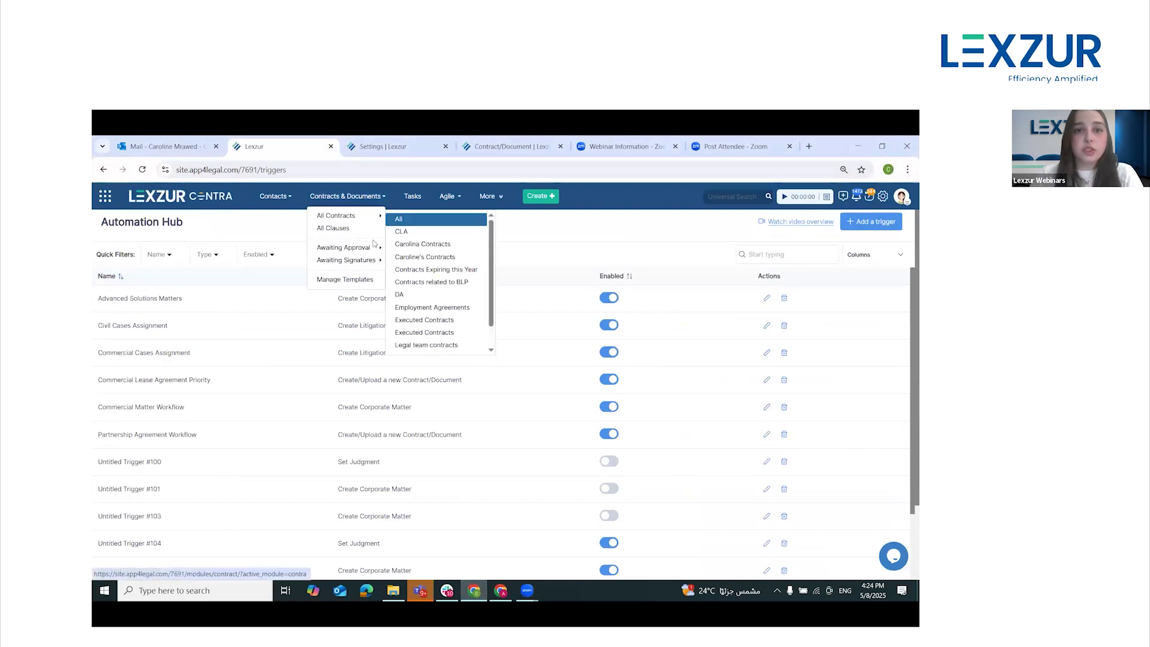
left_click(400, 219)
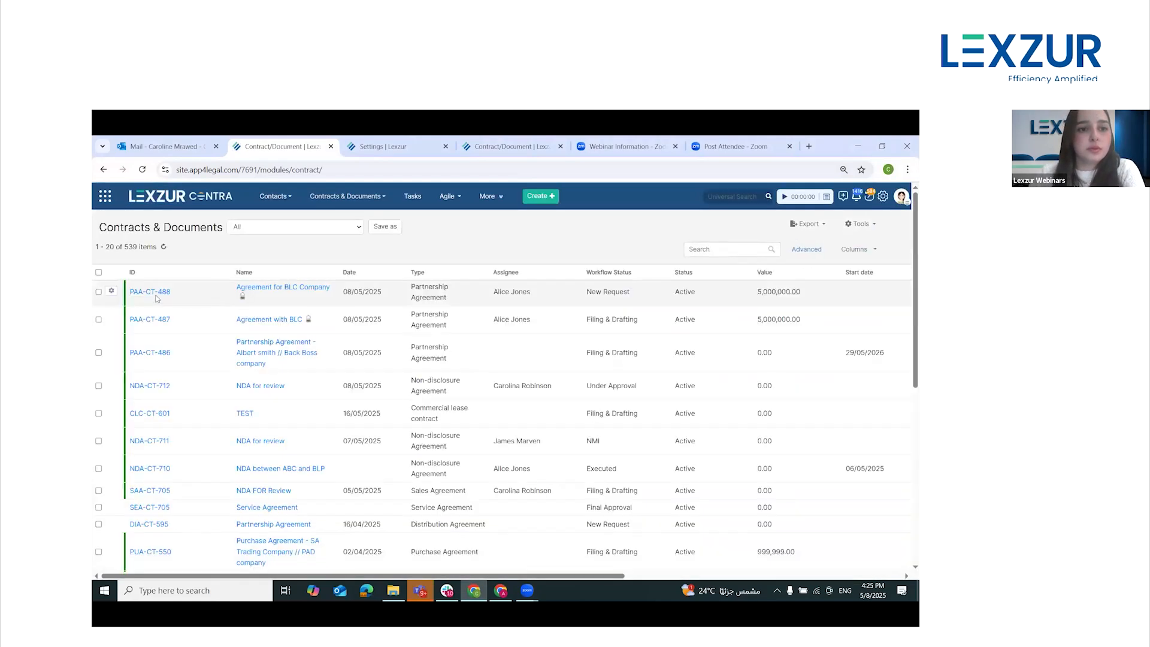
left_click(152, 292)
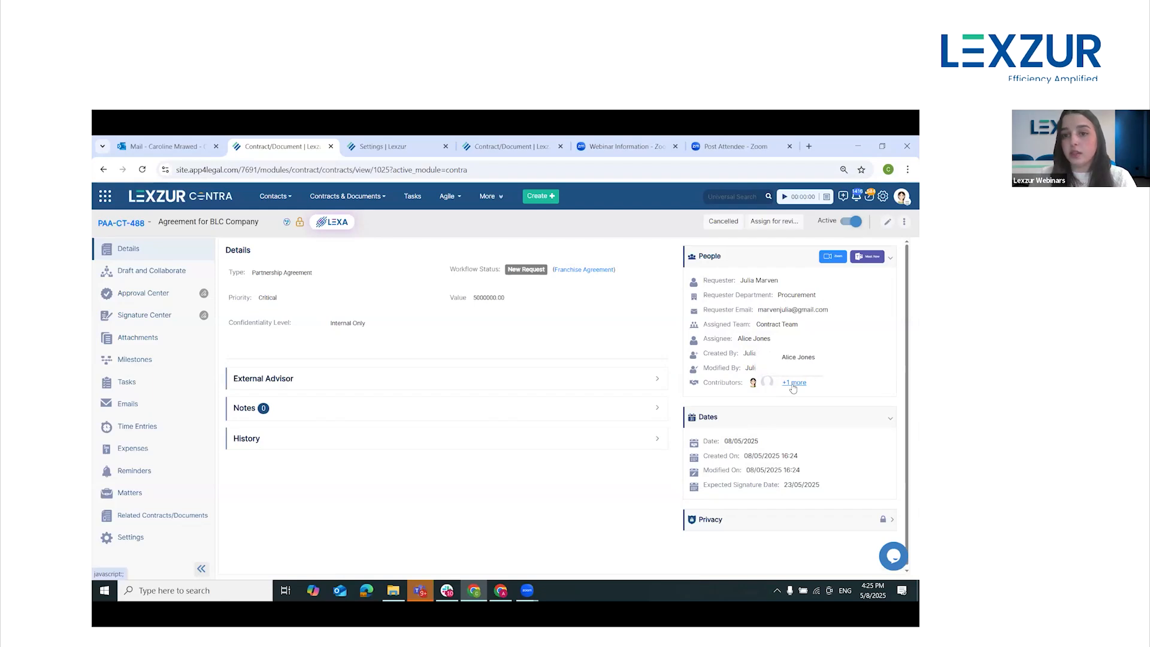
Expand the contract's Privacy section and examine the users and user groups with access
left_click(837, 518)
scroll(775, 480, "down", 1)
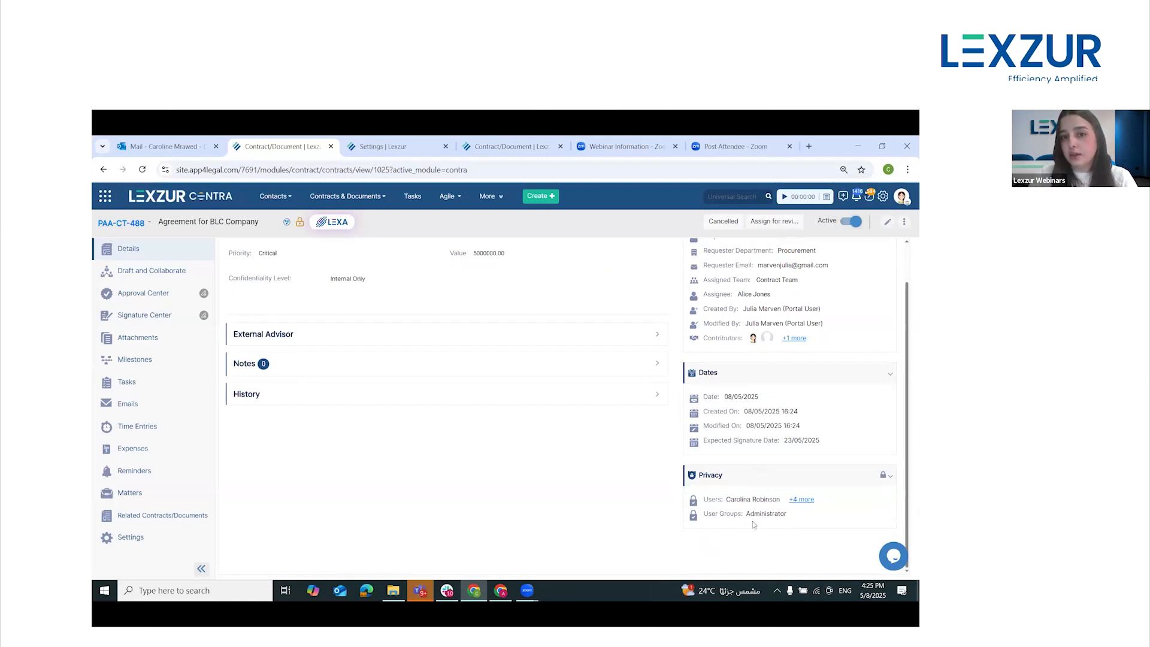
left_click(803, 502)
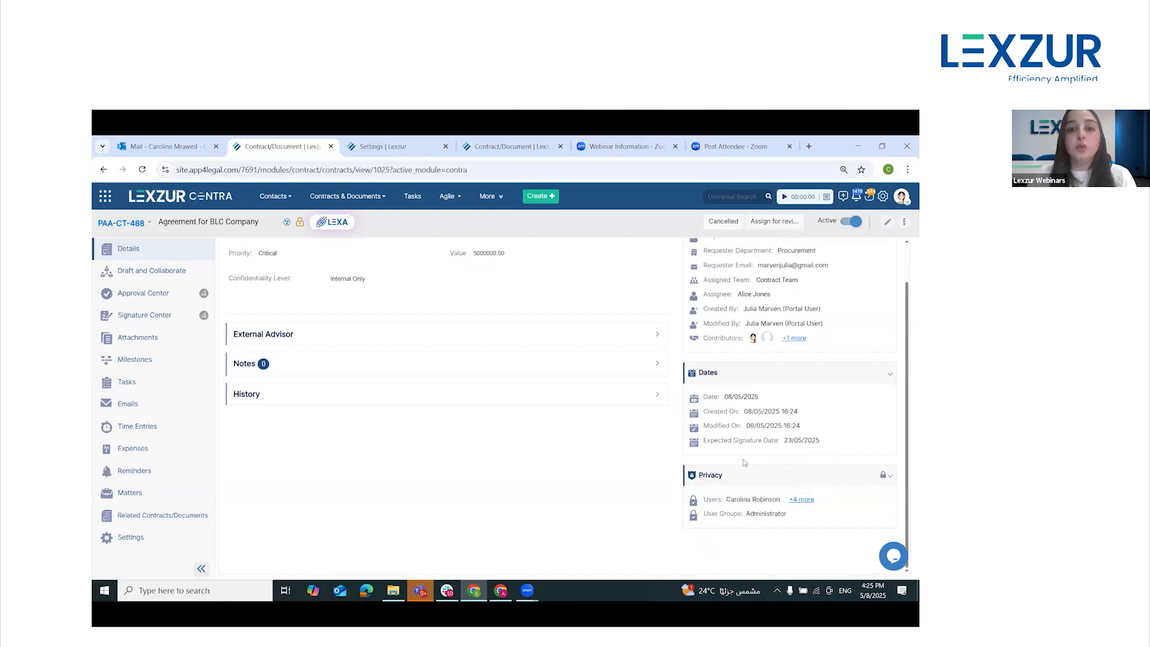
Review the tasks and reminders linked to the Agreement for BLC Company contract
left_click(166, 390)
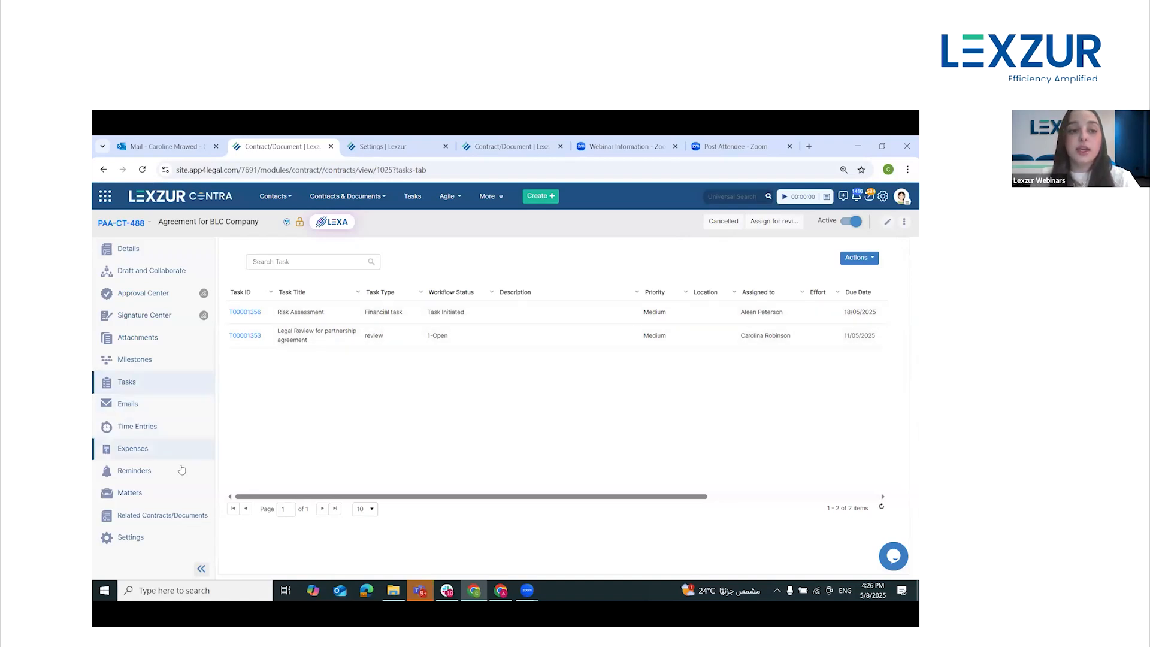
left_click(181, 465)
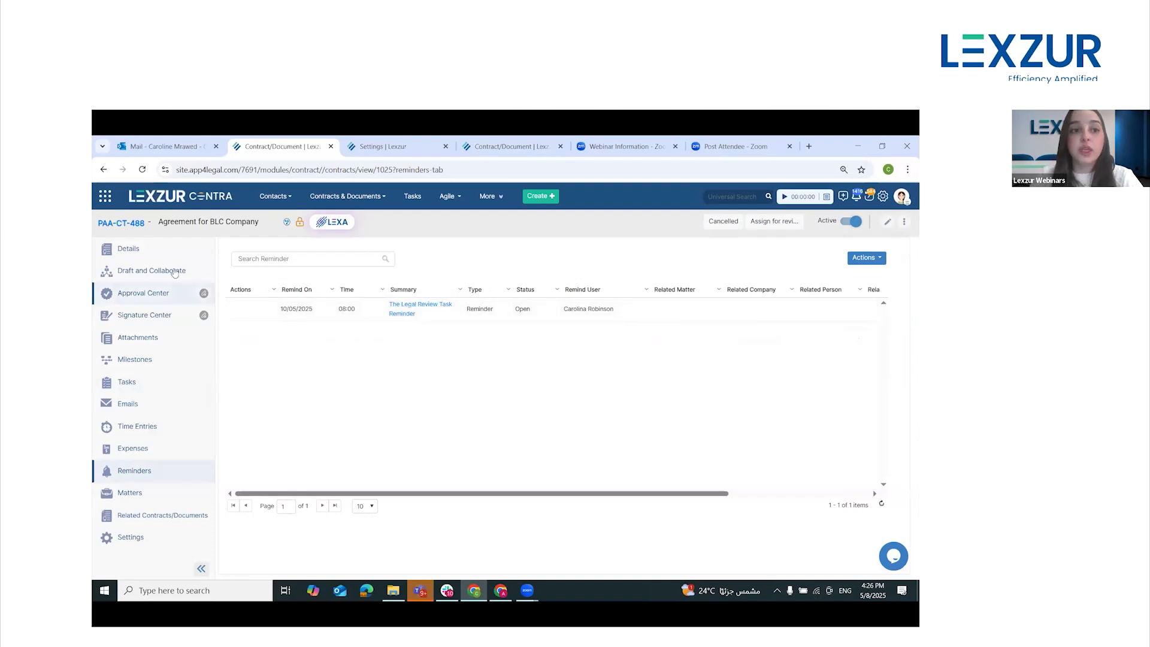
Return to the contract's details and advance its workflow through the Assign for review and For Approval transitions
left_click(167, 252)
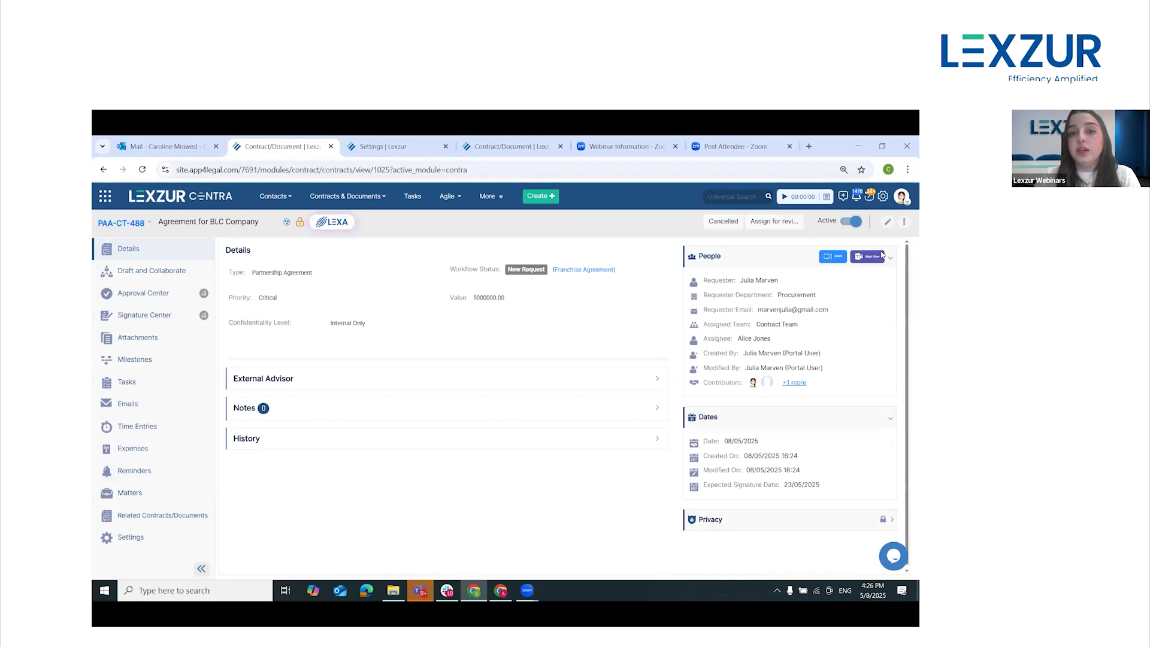
left_click(774, 223)
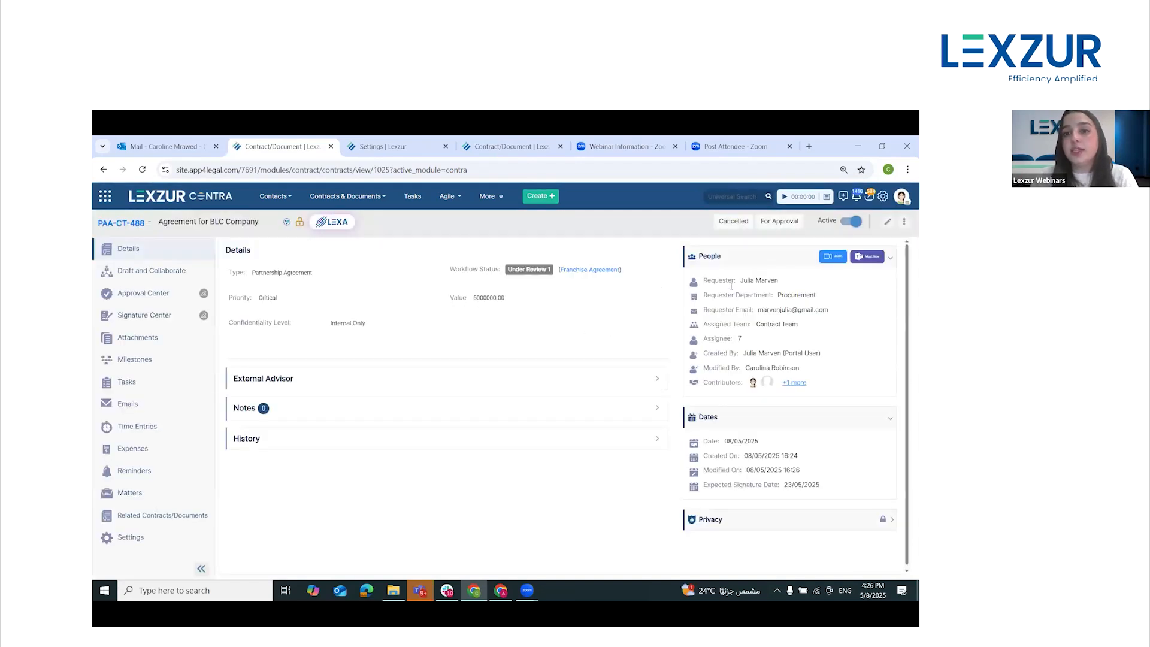
left_click(778, 223)
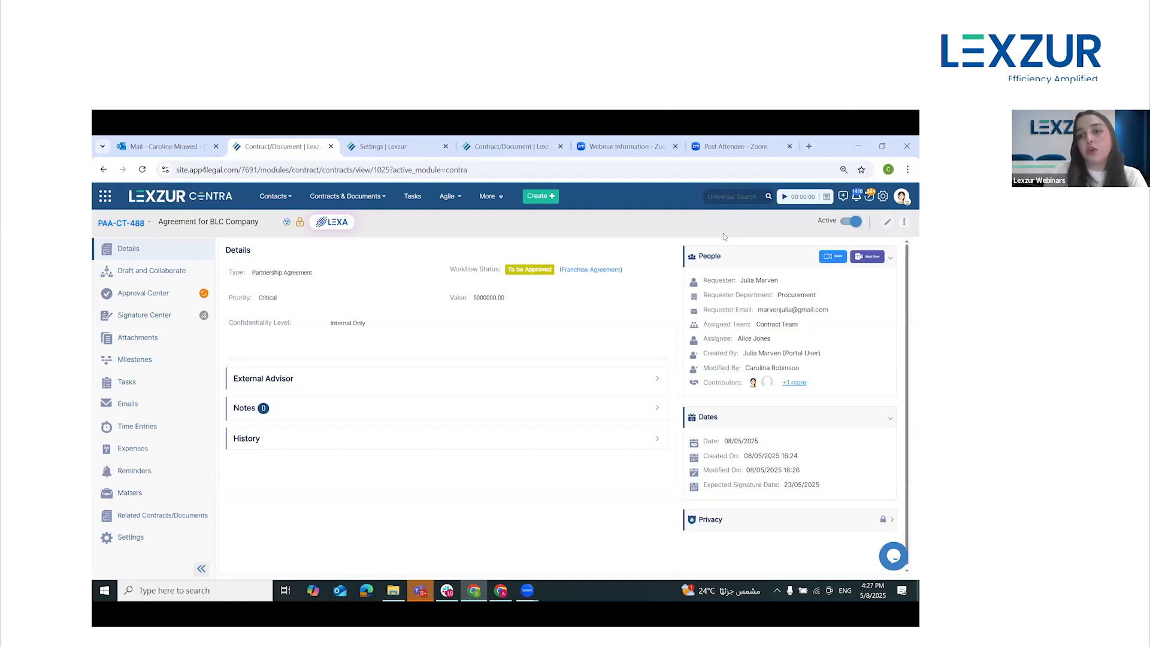
Check the contract's approvers and signature workflow options, and return to its details
left_click(138, 293)
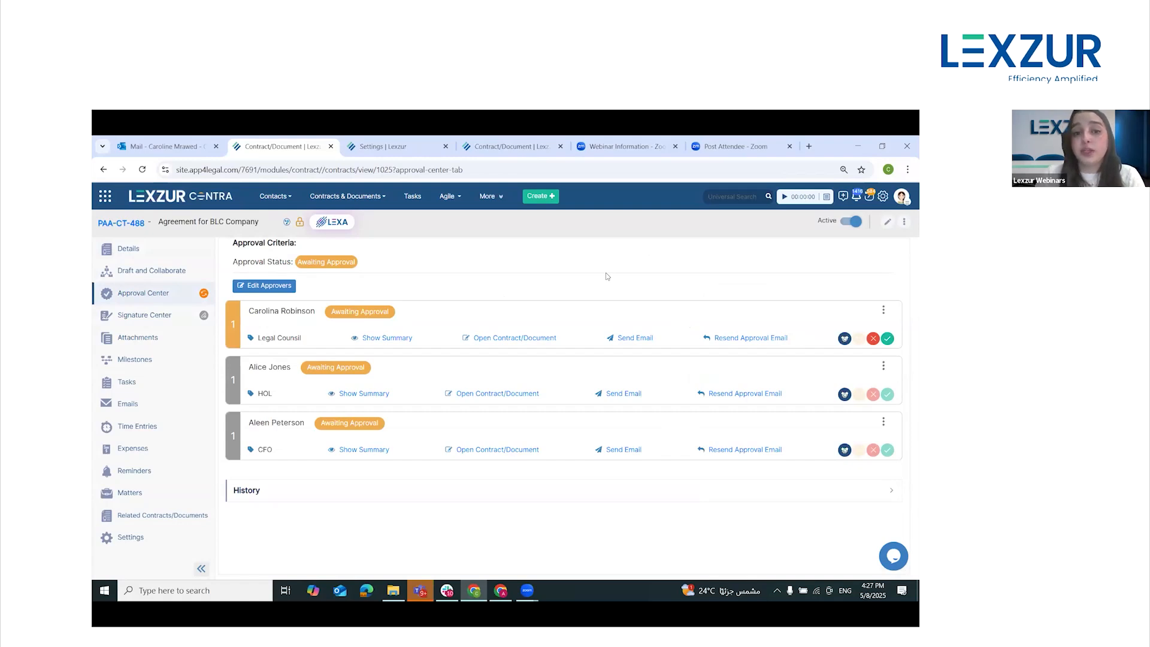
left_click(181, 319)
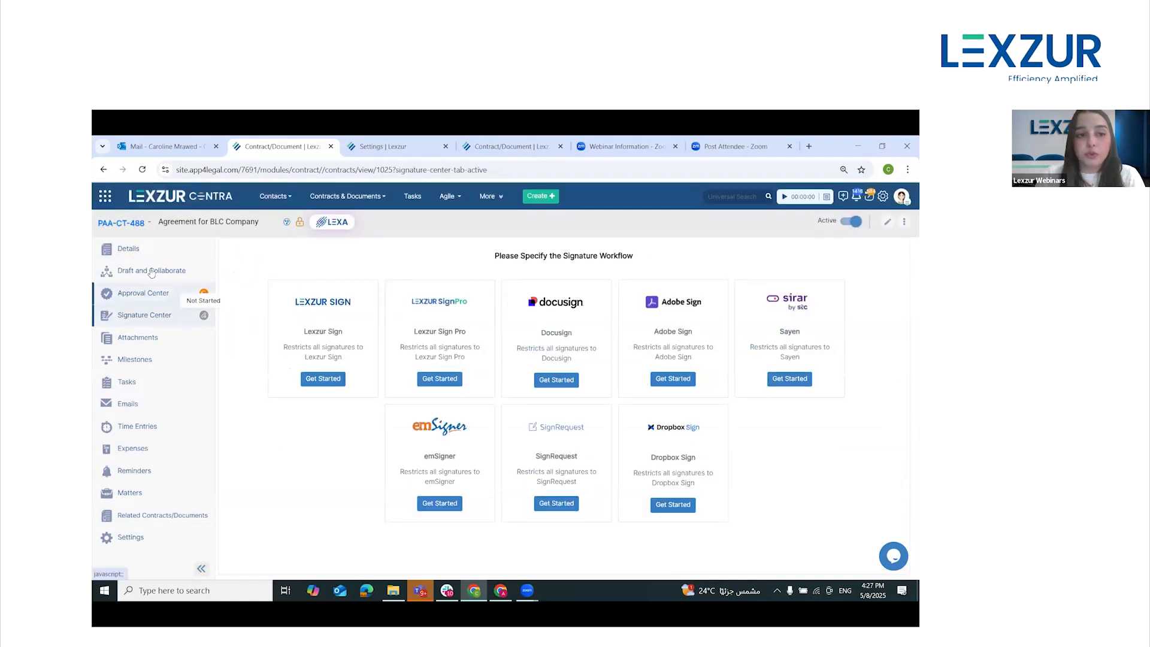
left_click(152, 253)
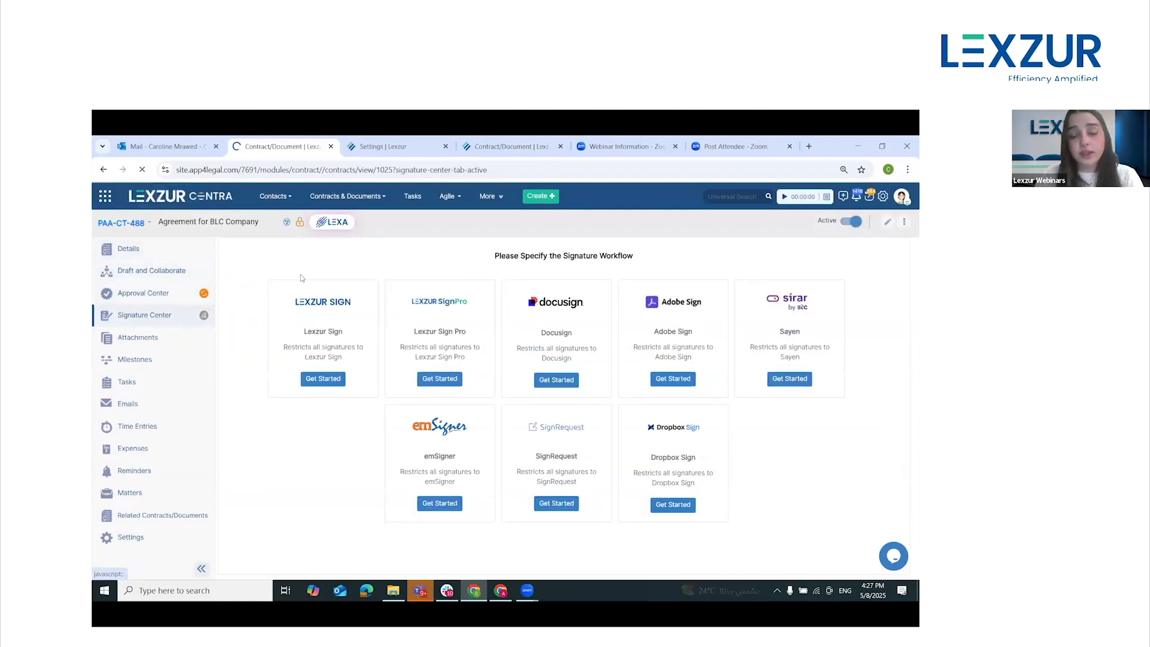